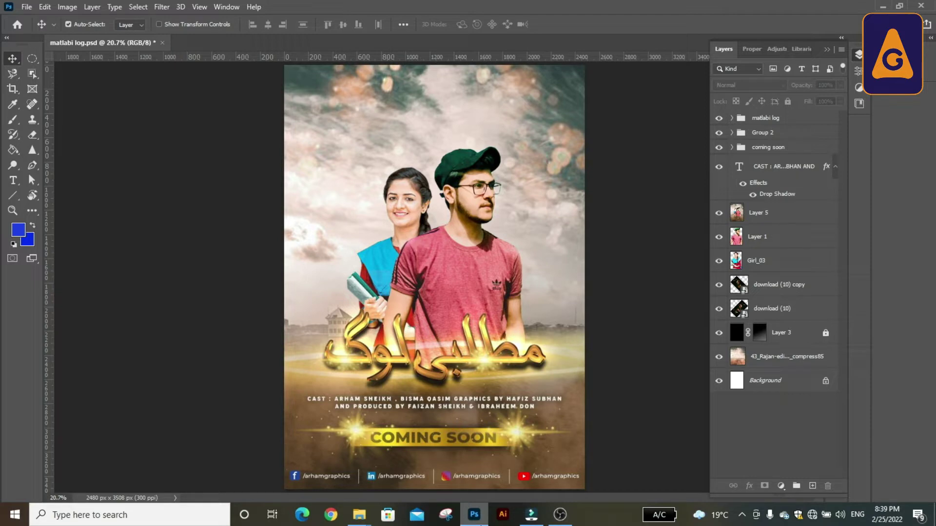
# Step: Review the poster image files in the matlabi log folder, then go back to Photoshop
pyautogui.click(358, 516)
pyautogui.click(343, 485)
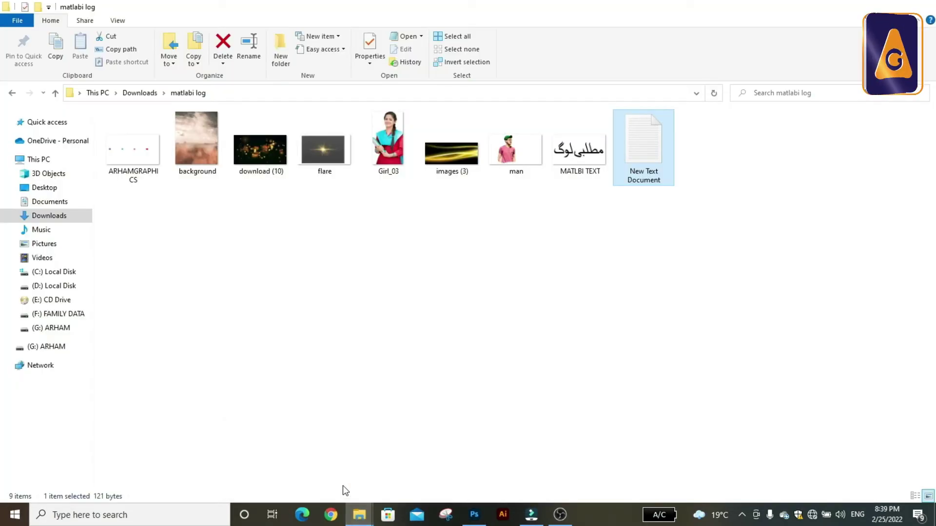
pyautogui.moveTo(120, 212); pyautogui.dragTo(605, 262)
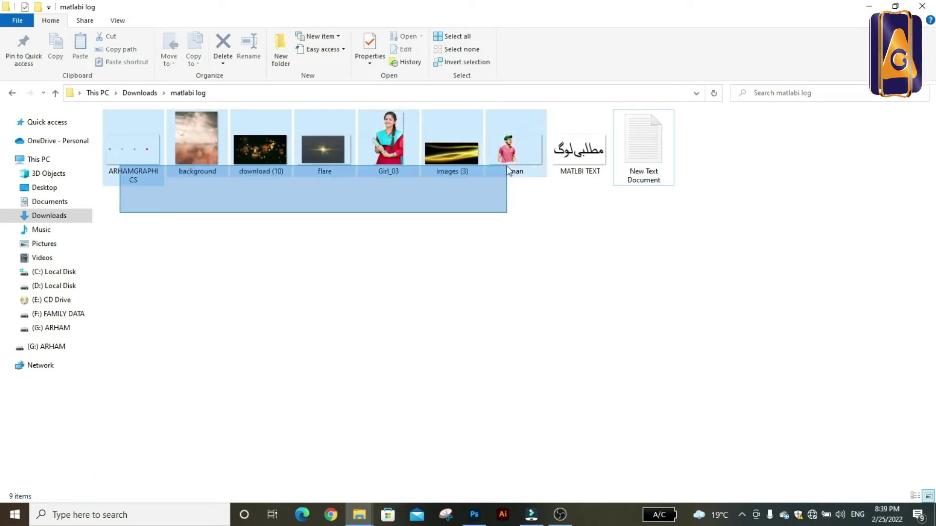
pyautogui.click(606, 262)
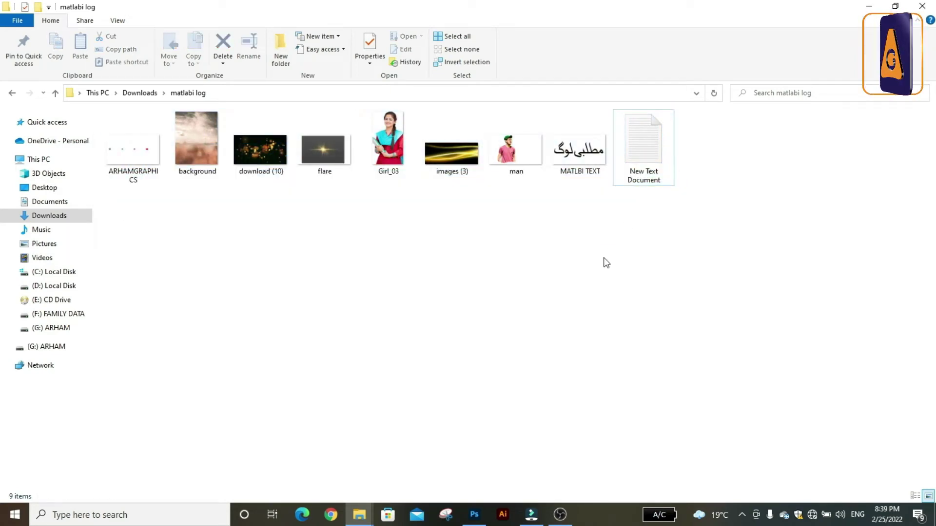
pyautogui.click(475, 514)
# Step: Create a blank A4 print document at 210 x 297 mm and 300 ppi
pyautogui.click(26, 7)
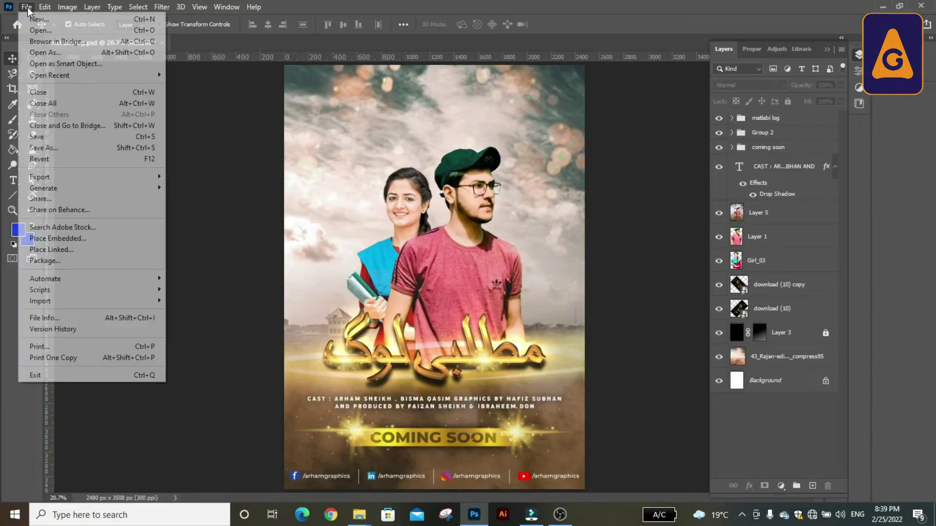
pyautogui.click(37, 22)
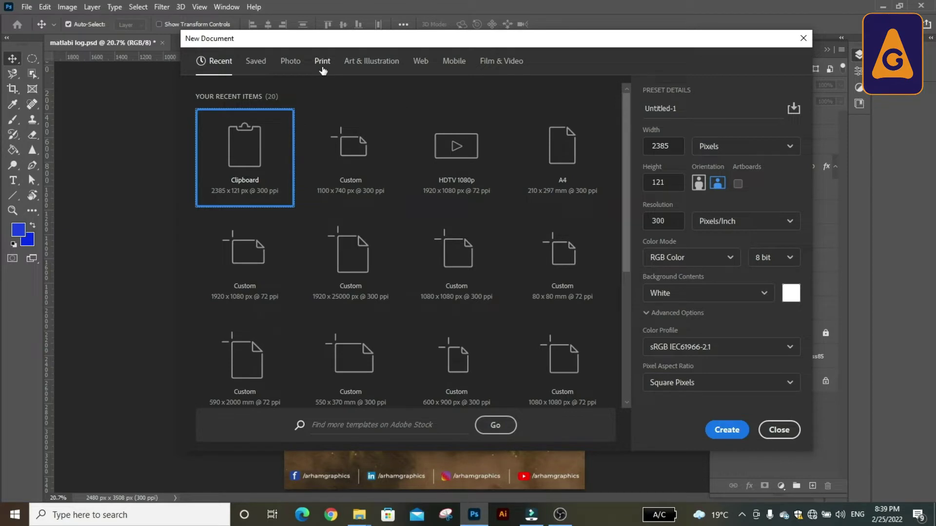
pyautogui.click(322, 68)
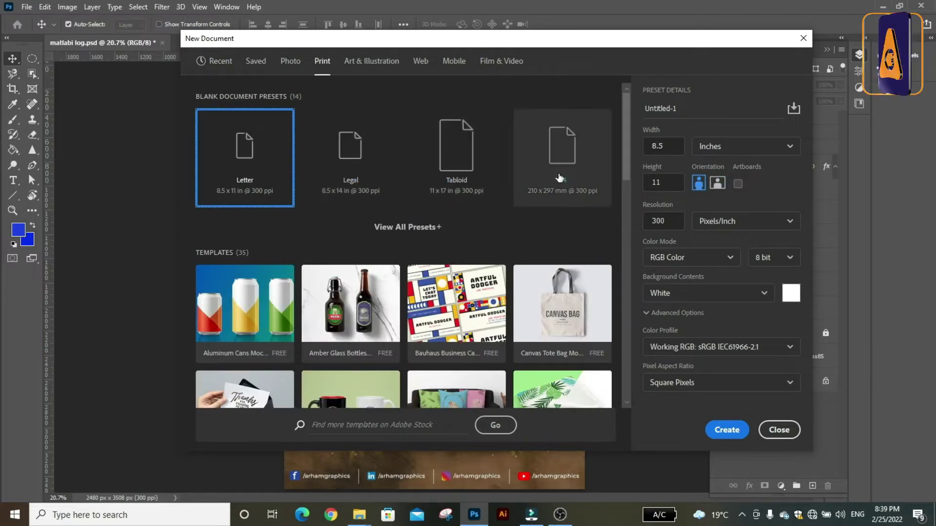
pyautogui.click(560, 178)
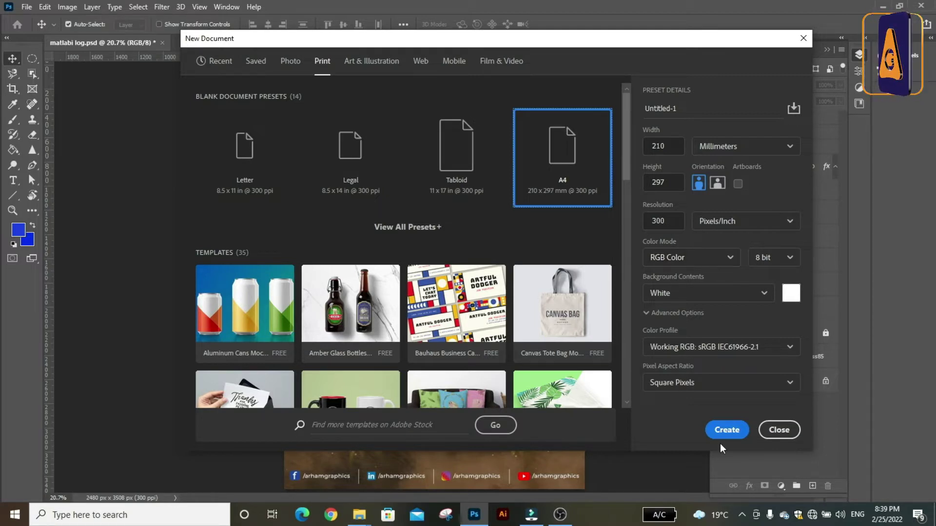
pyautogui.click(725, 430)
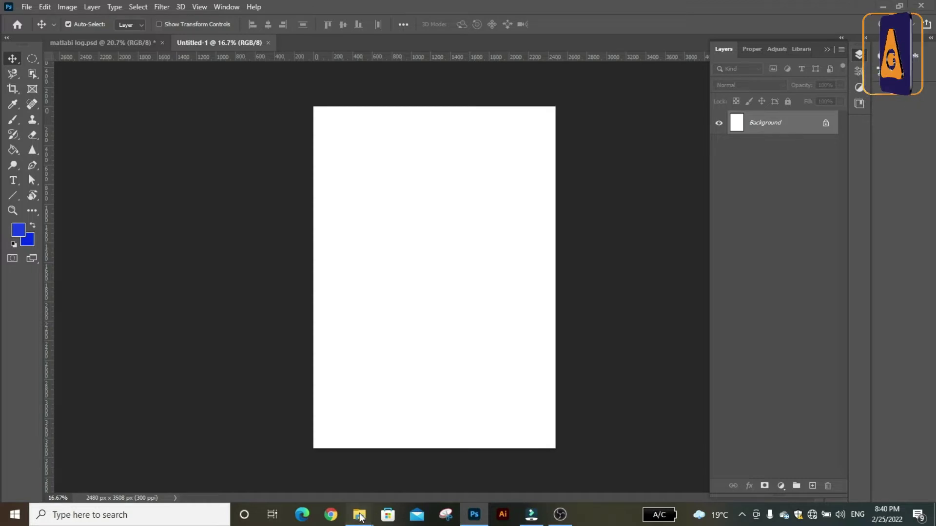
# Step: Drag the dusty sky background into Untitled-1 and scale it past the page edges
pyautogui.click(339, 480)
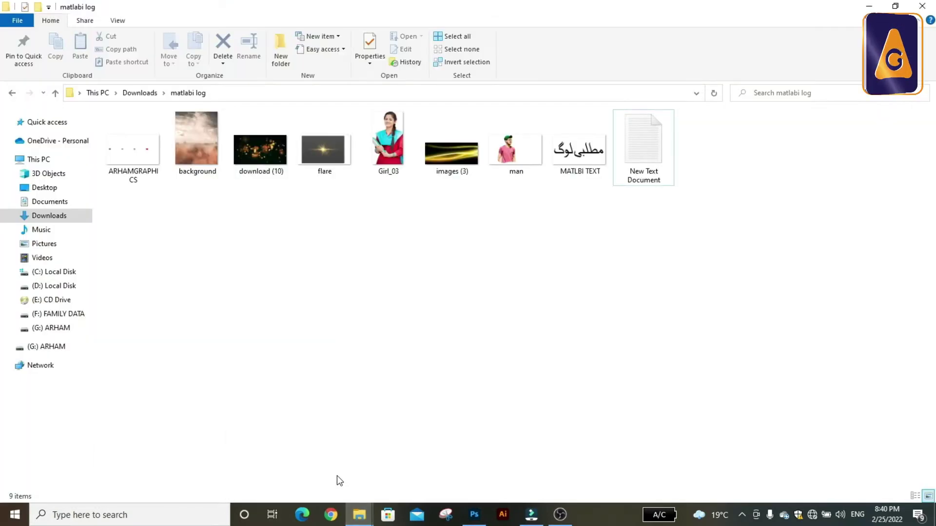
pyautogui.moveTo(202, 154)
pyautogui.mouseDown()
pyautogui.moveTo(440, 462)
pyautogui.moveTo(455, 422)
pyautogui.mouseUp()
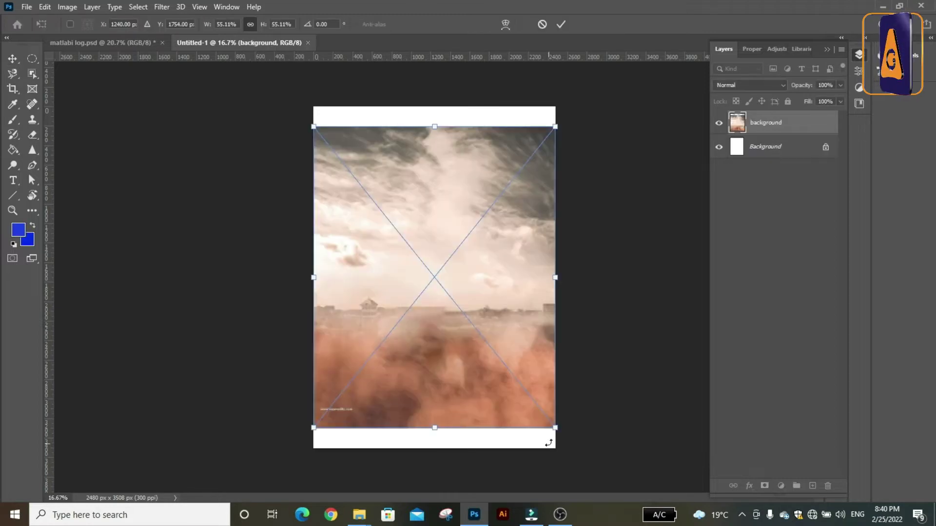
pyautogui.moveTo(555, 429); pyautogui.dragTo(578, 465)
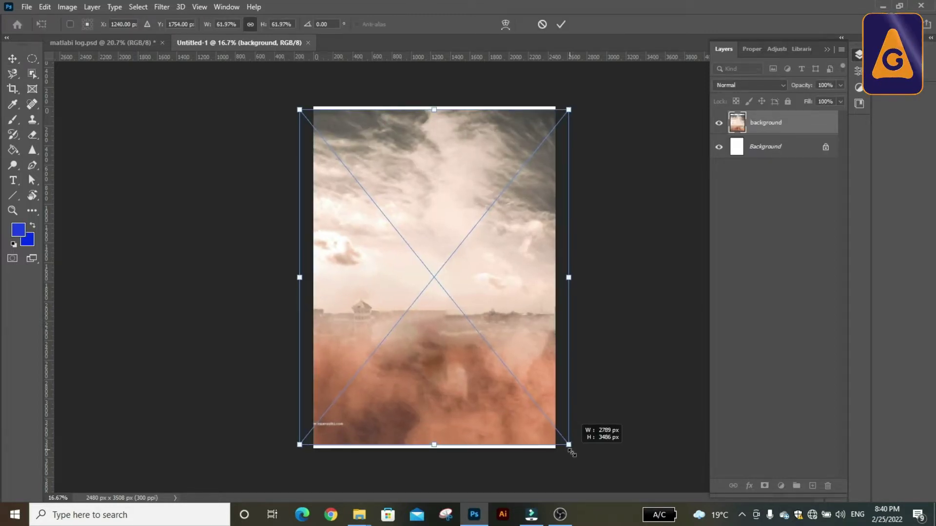
pyautogui.click(561, 25)
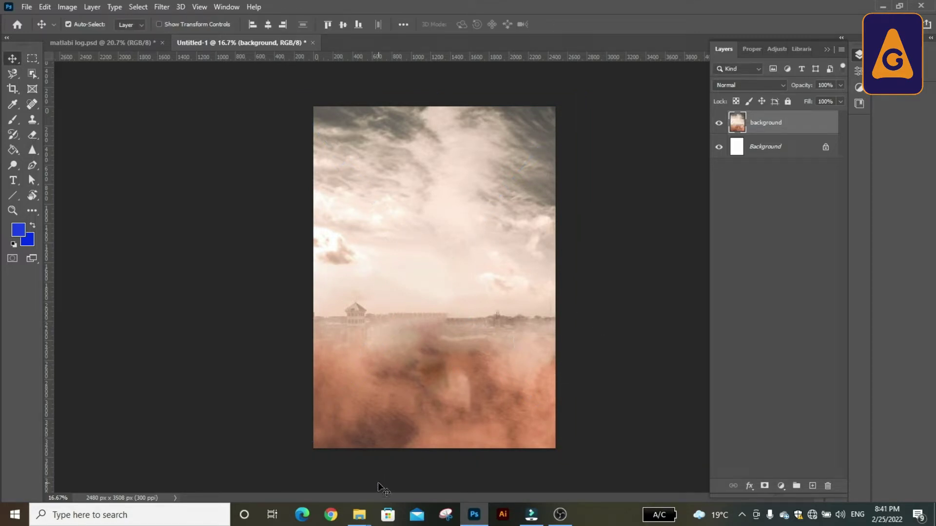
pyautogui.moveTo(358, 514)
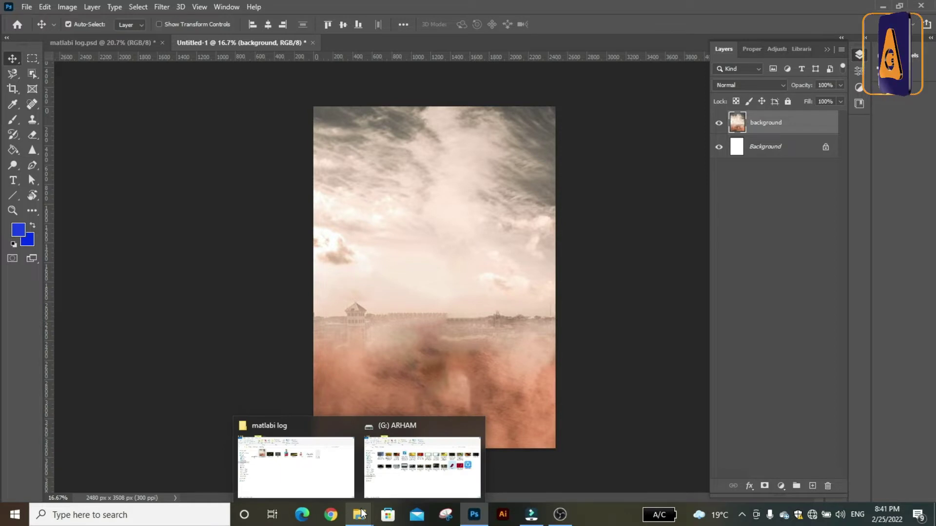
# Step: Place the man photo on the poster, enlarged around his centre and moved to mid-page
pyautogui.click(334, 469)
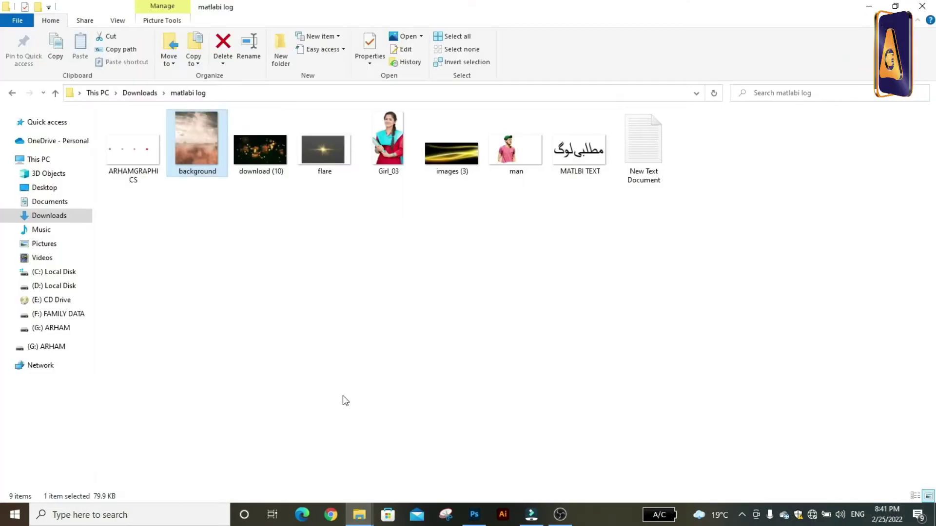
pyautogui.click(519, 157)
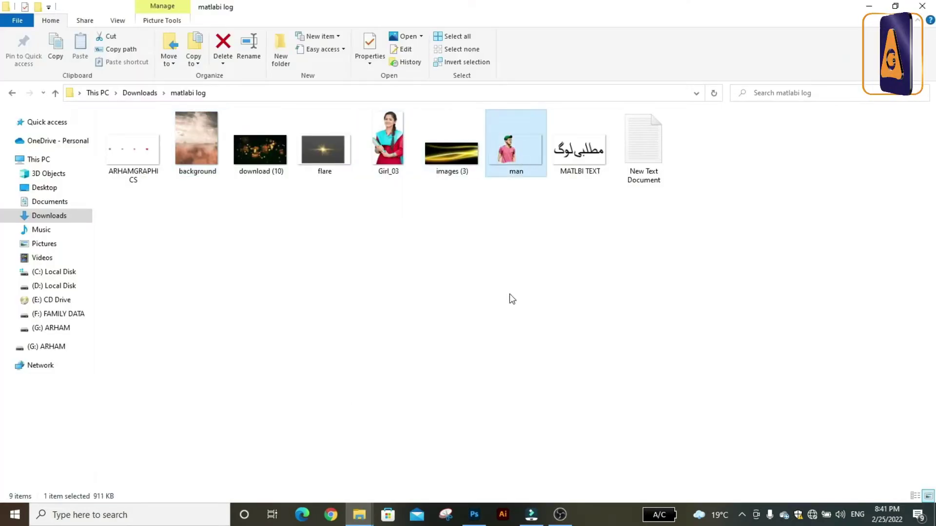
pyautogui.moveTo(511, 298); pyautogui.dragTo(456, 358)
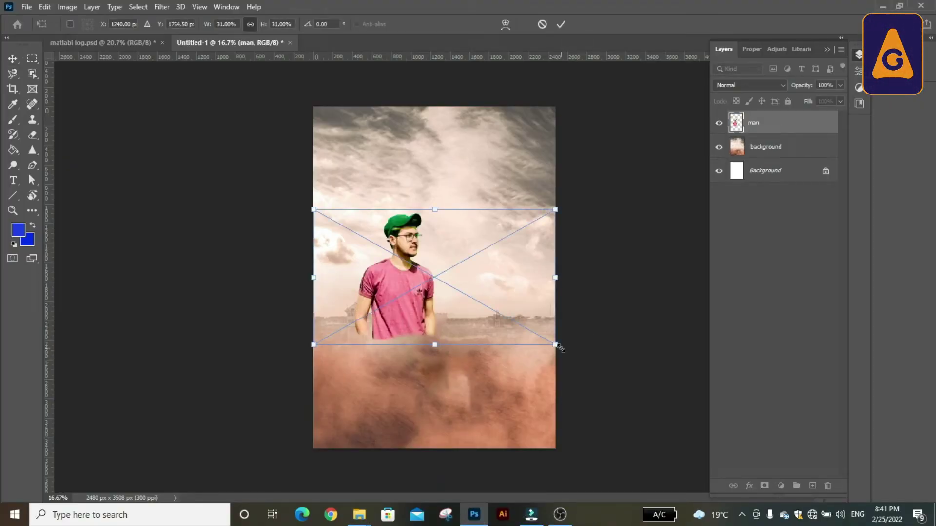
pyautogui.moveTo(559, 347); pyautogui.dragTo(598, 376)
pyautogui.moveTo(410, 302); pyautogui.dragTo(471, 292)
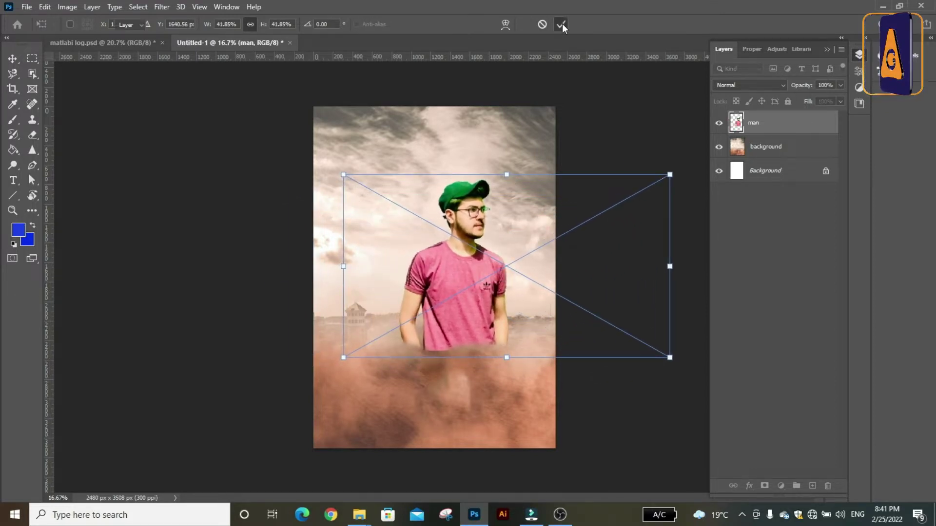
pyautogui.press('Return')
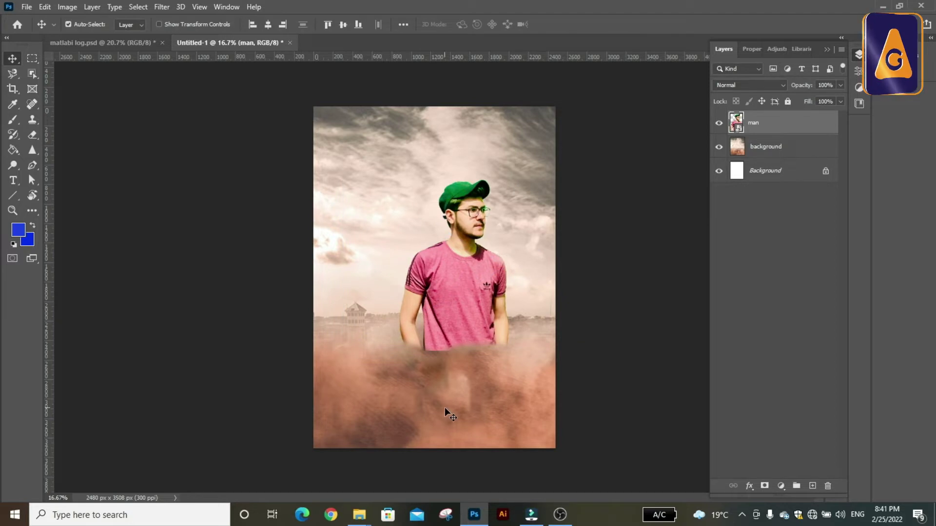
# Step: Bring the Girl_03 image into the poster and put her layer behind the man
pyautogui.moveTo(359, 515)
pyautogui.click(327, 483)
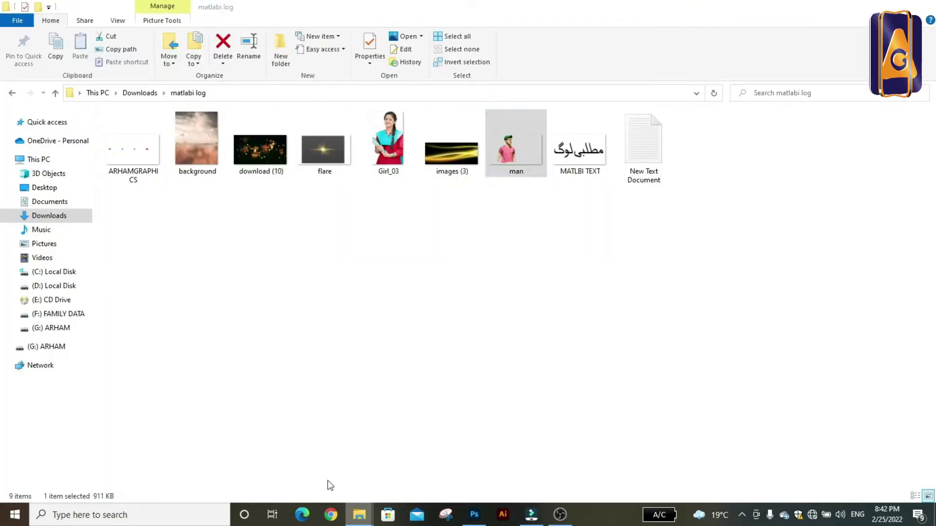
pyautogui.moveTo(389, 146)
pyautogui.mouseDown()
pyautogui.moveTo(458, 450)
pyautogui.moveTo(431, 336)
pyautogui.mouseUp()
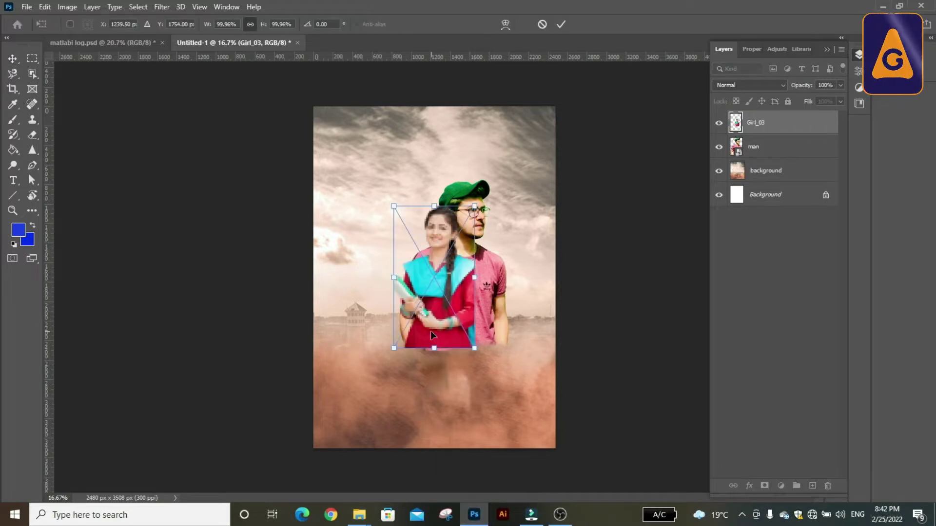
pyautogui.press('Return')
pyautogui.moveTo(797, 122); pyautogui.dragTo(785, 157)
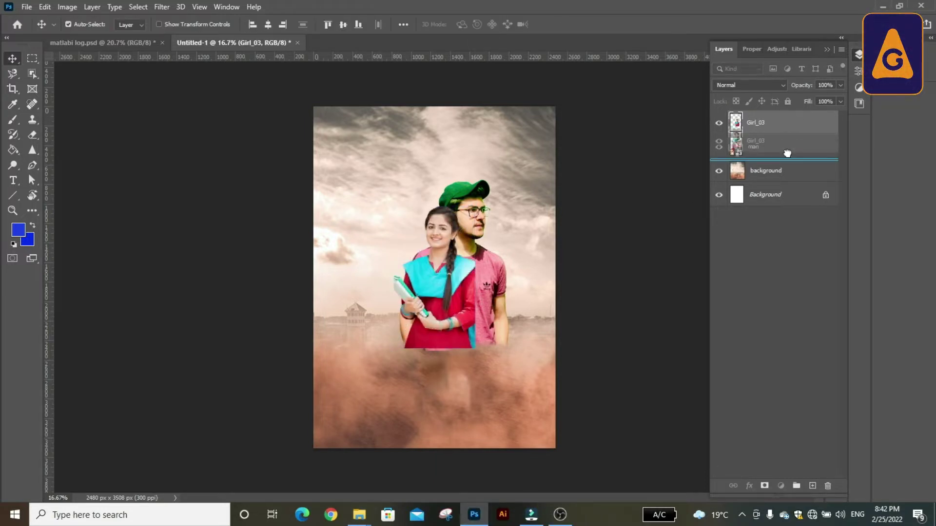
# Step: Enlarge the girl slightly, tilt her counter-clockwise and tuck her behind the man's shoulder
pyautogui.hotkey('ctrl', 't')
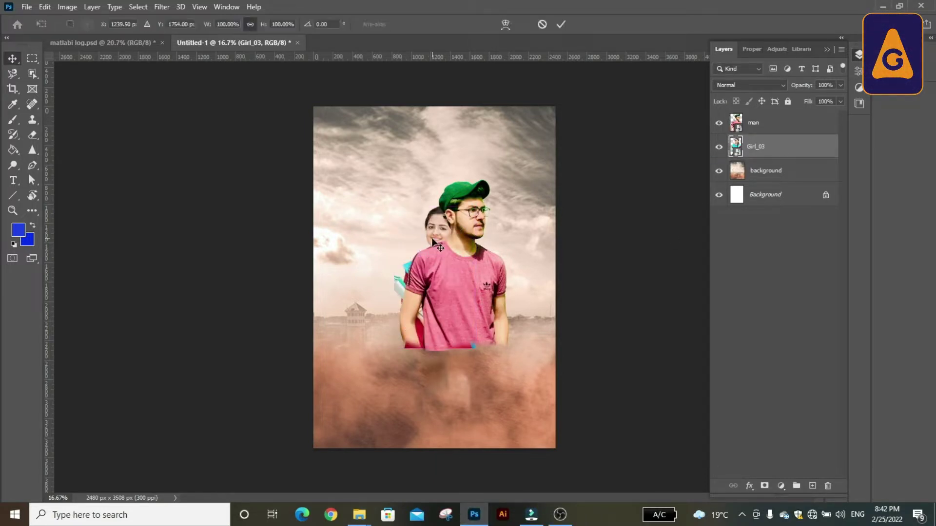
pyautogui.moveTo(393, 206); pyautogui.dragTo(386, 194)
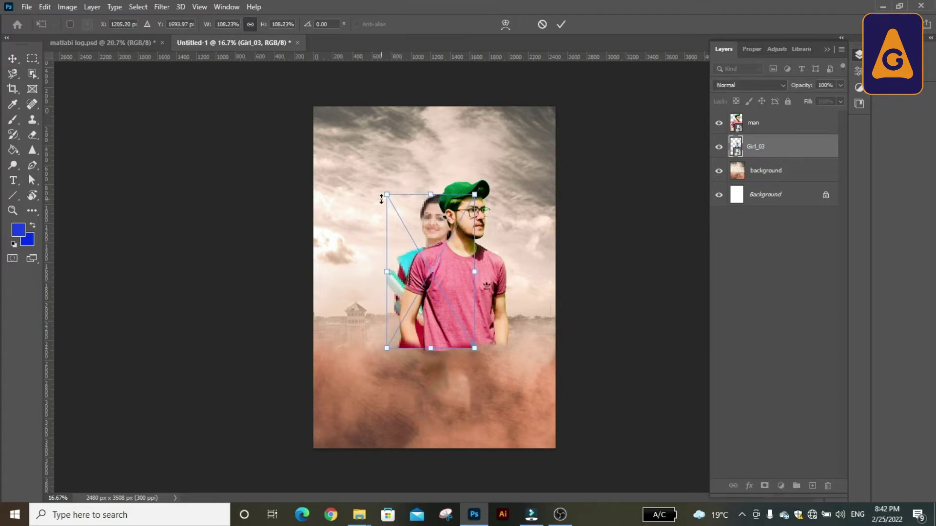
pyautogui.moveTo(489, 191); pyautogui.dragTo(472, 186)
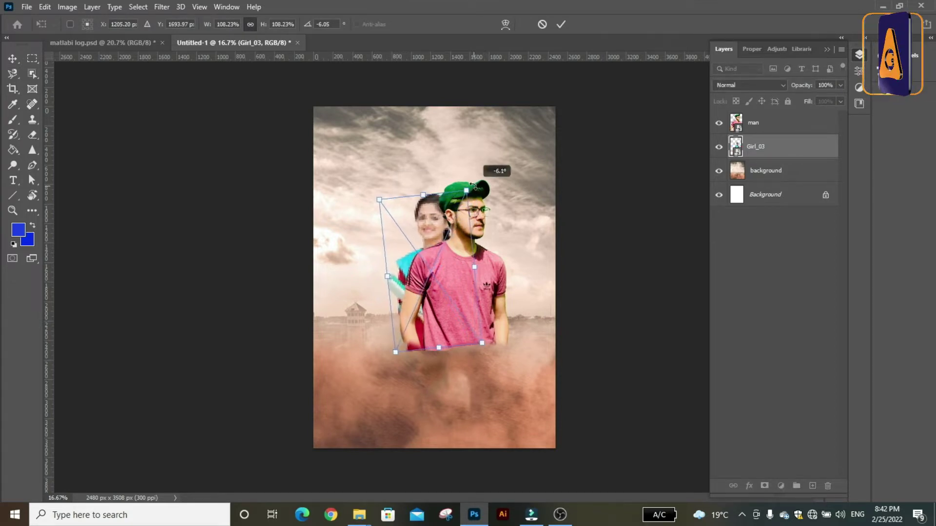
pyautogui.moveTo(438, 223); pyautogui.dragTo(422, 226)
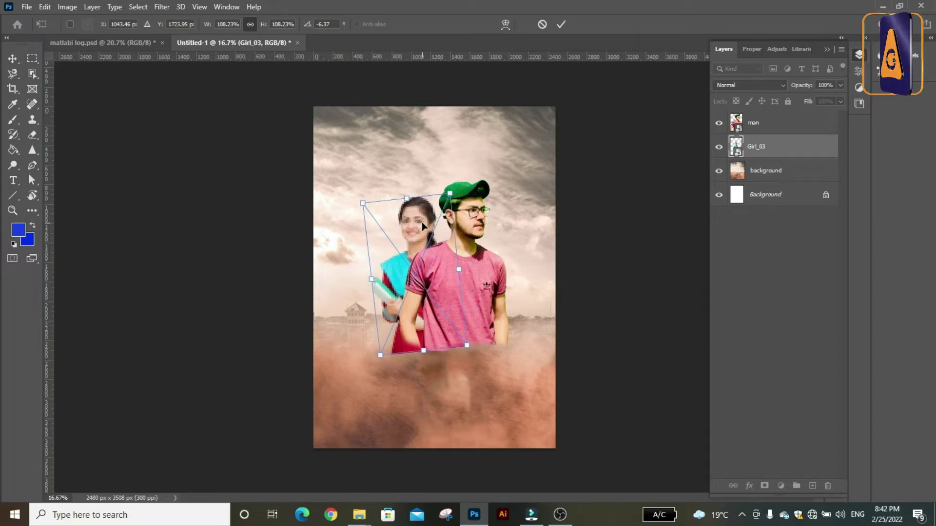
pyautogui.click(561, 24)
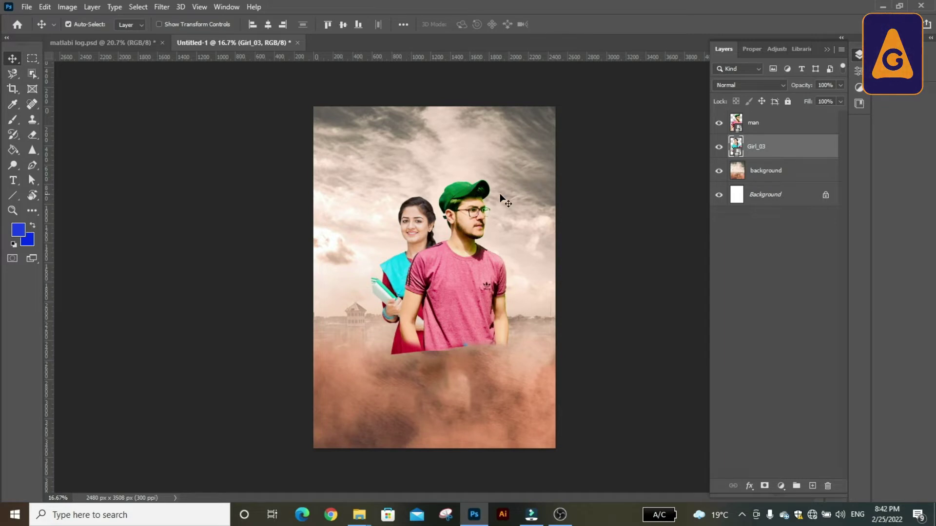
pyautogui.moveTo(410, 234); pyautogui.dragTo(412, 230)
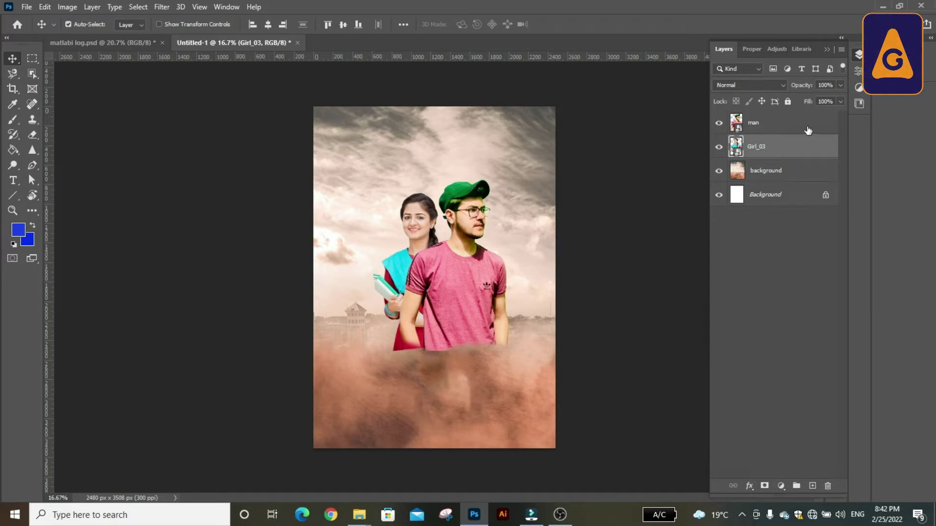
# Step: Group the man and girl layers as Group 1 and centre them horizontally
pyautogui.click(763, 126)
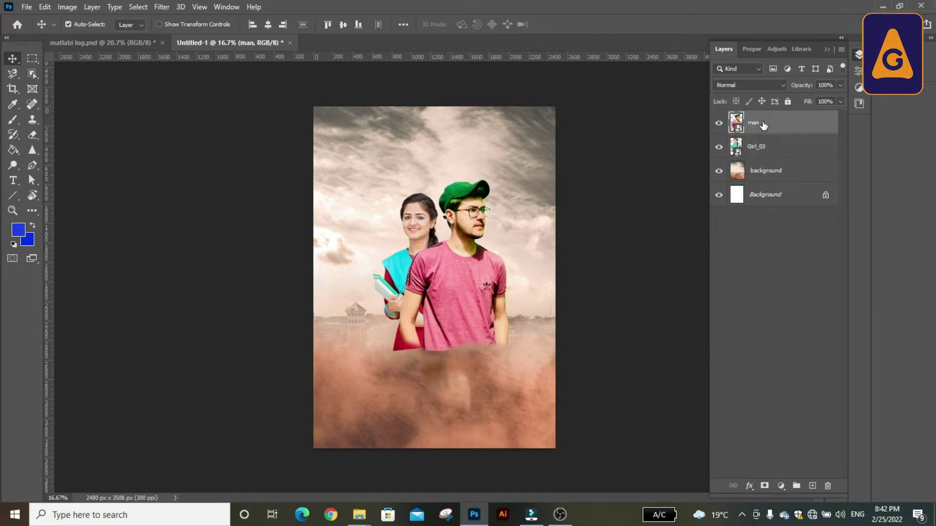
pyautogui.keyDown('shift'); pyautogui.click(762, 148); pyautogui.keyUp('shift')
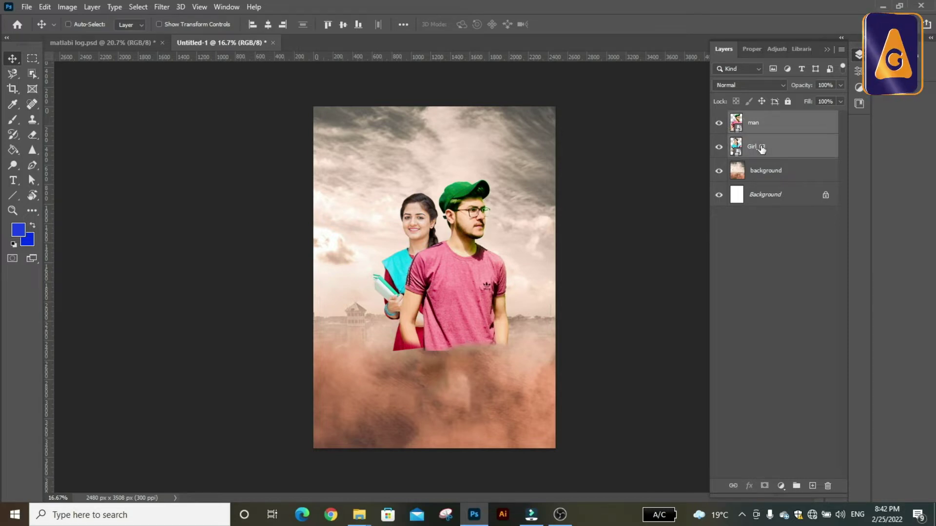
pyautogui.hotkey('ctrl', 'g')
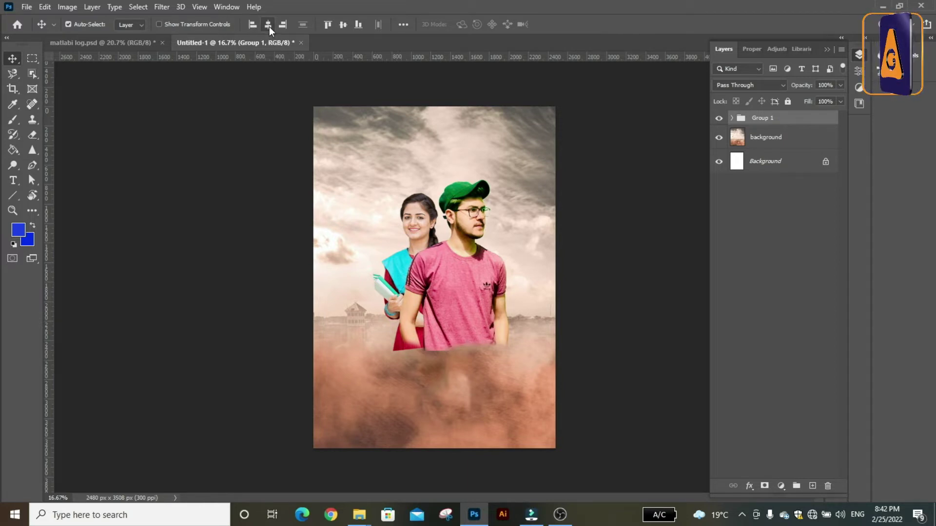
pyautogui.click(268, 25)
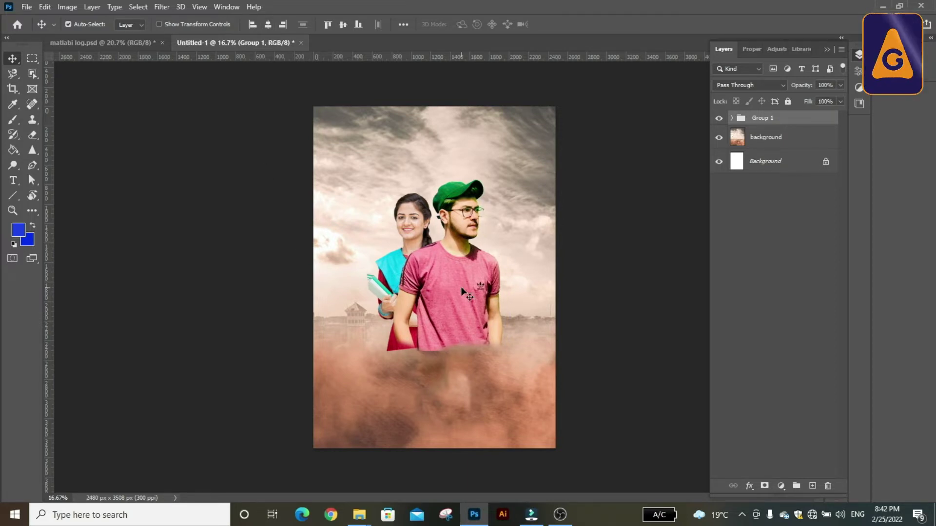
# Step: Drop the MATLBI TEXT Urdu title onto the poster, shrink it to about 27%, and move it lower
pyautogui.click(606, 264)
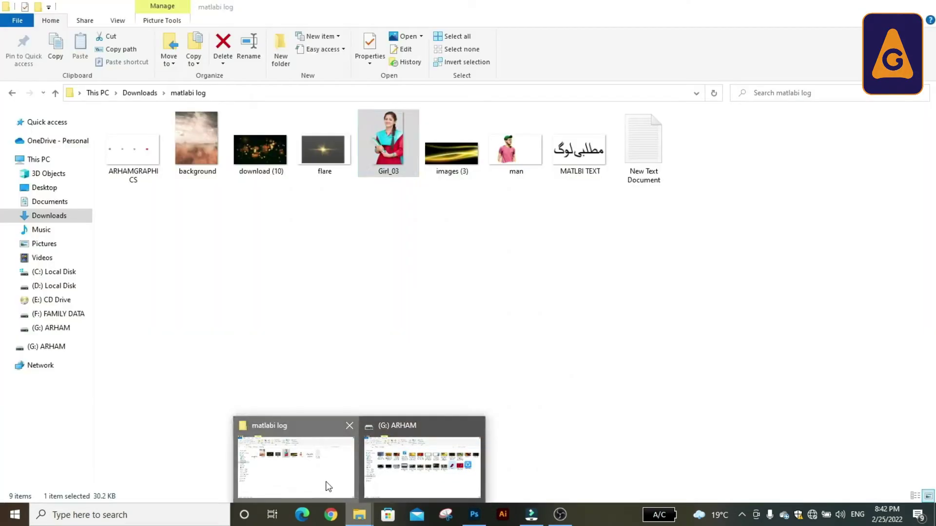
pyautogui.click(325, 484)
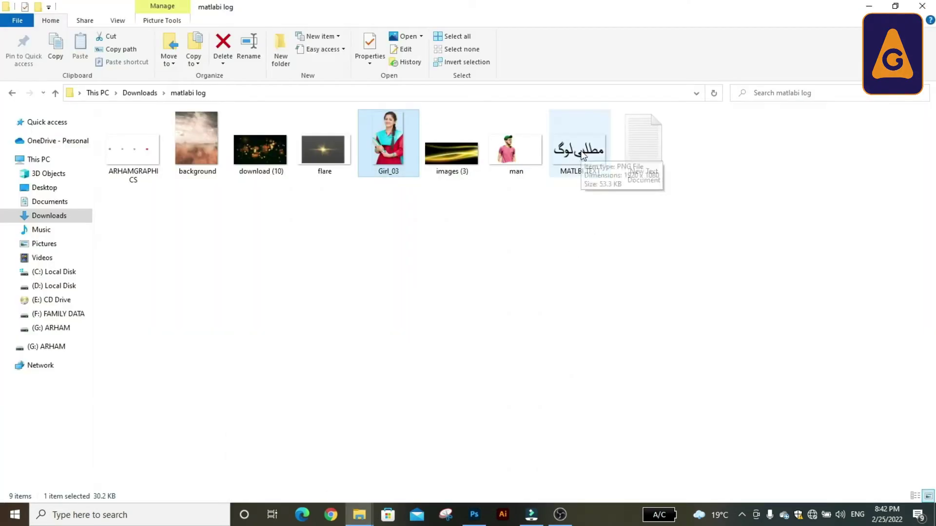
pyautogui.moveTo(581, 154)
pyautogui.mouseDown()
pyautogui.moveTo(477, 517)
pyautogui.moveTo(449, 329)
pyautogui.mouseUp()
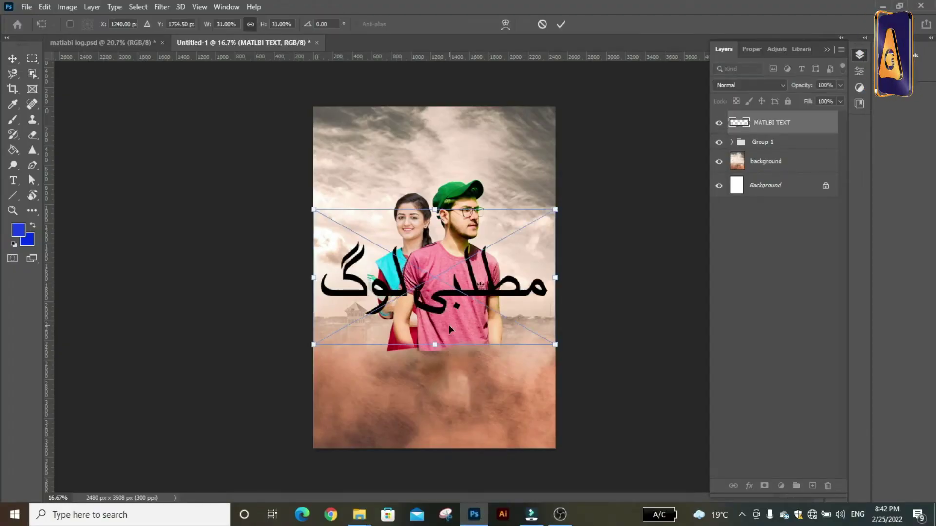
pyautogui.moveTo(556, 345); pyautogui.dragTo(539, 336)
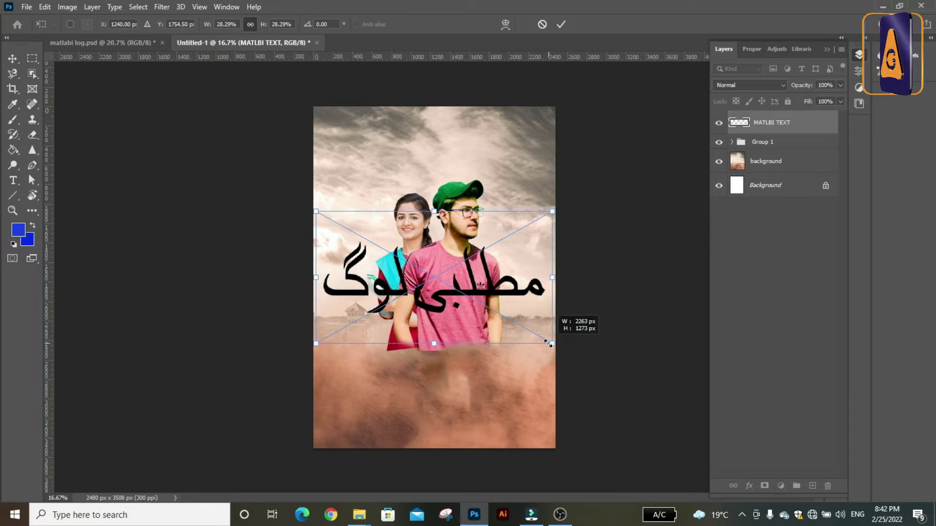
pyautogui.moveTo(499, 291); pyautogui.dragTo(502, 349)
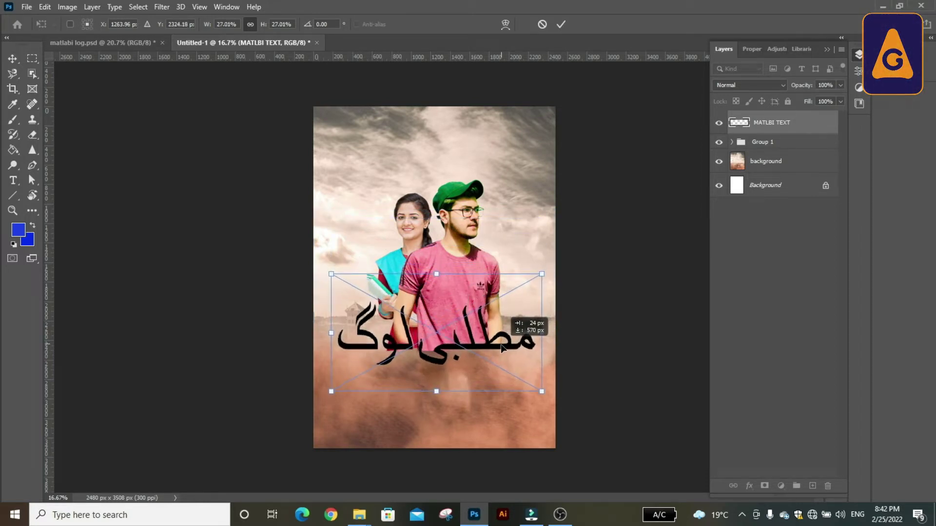
pyautogui.click(561, 24)
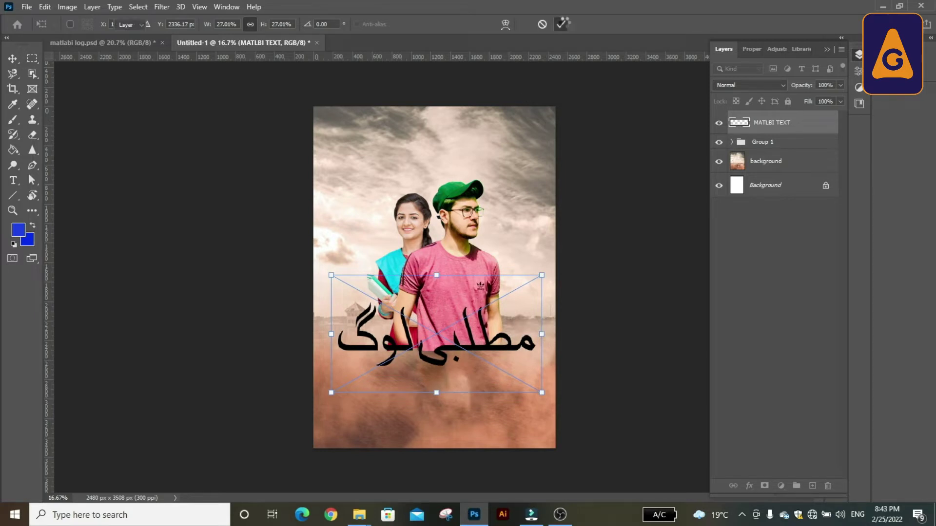
# Step: Give the Urdu title the gold style from 12 Awesome Text Effect Styles and centre it horizontally
pyautogui.click(222, 8)
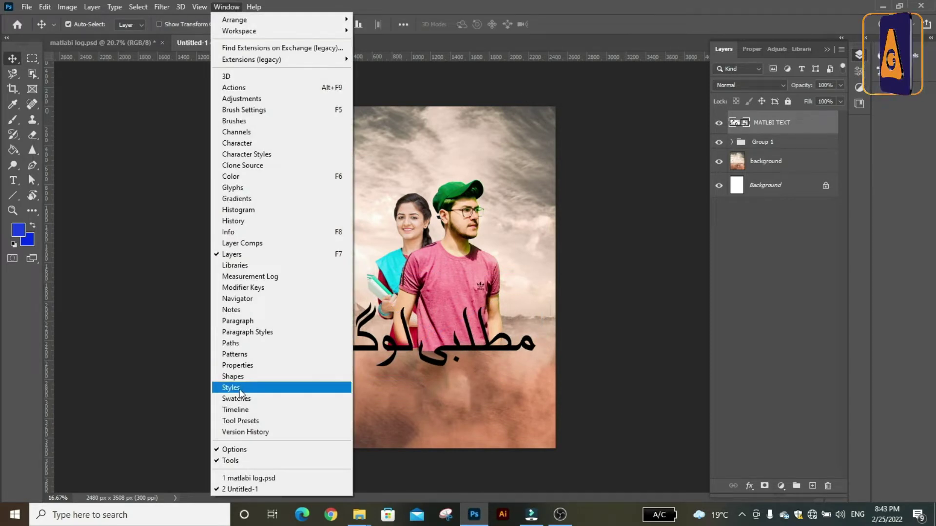
pyautogui.click(239, 391)
pyautogui.scroll(-1, 807, 299)
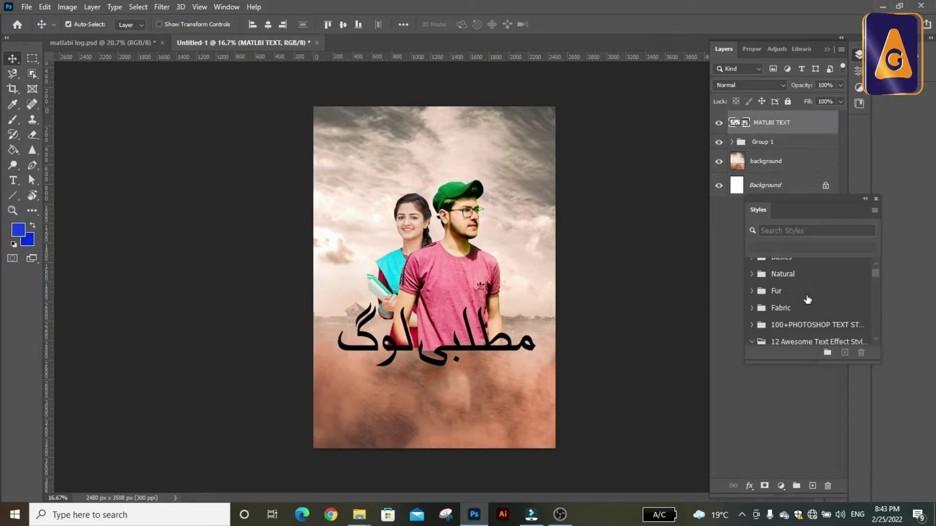
pyautogui.scroll(-1, 807, 299)
pyautogui.scroll(-1, 807, 299)
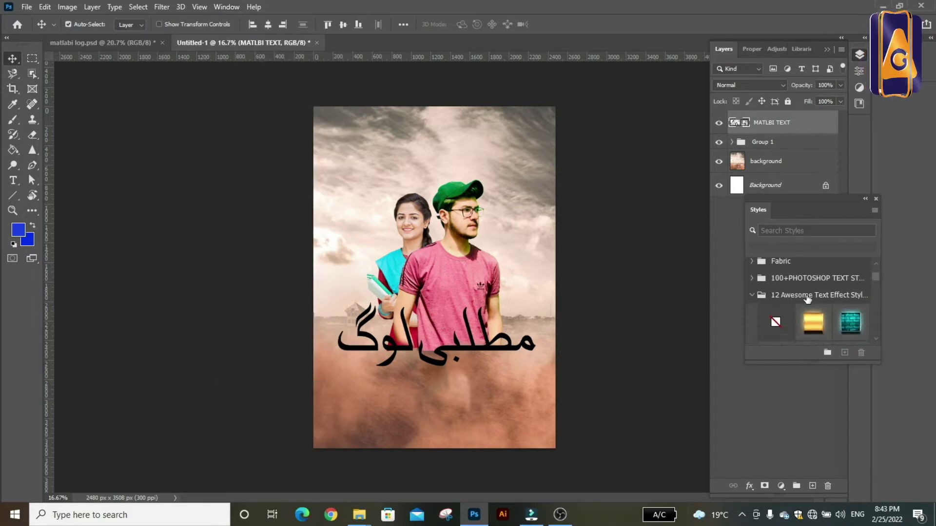
pyautogui.scroll(-1, 823, 288)
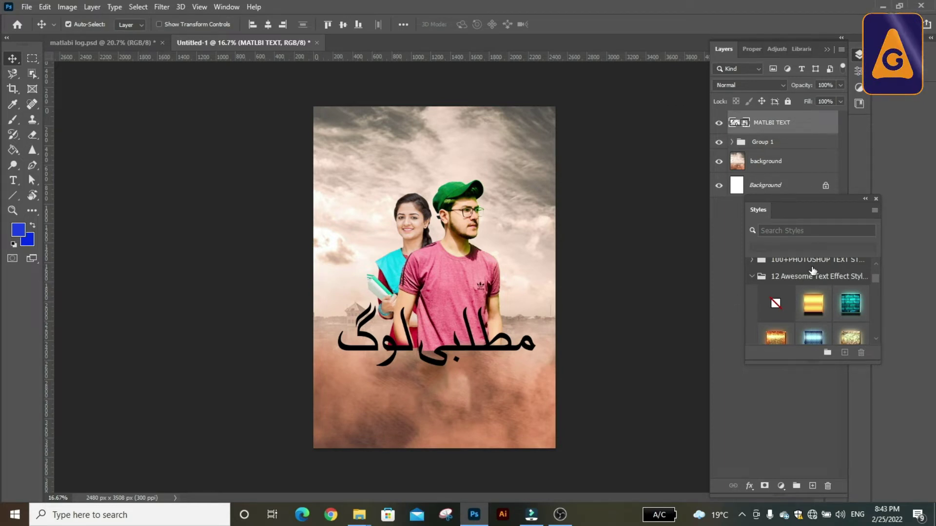
pyautogui.click(816, 316)
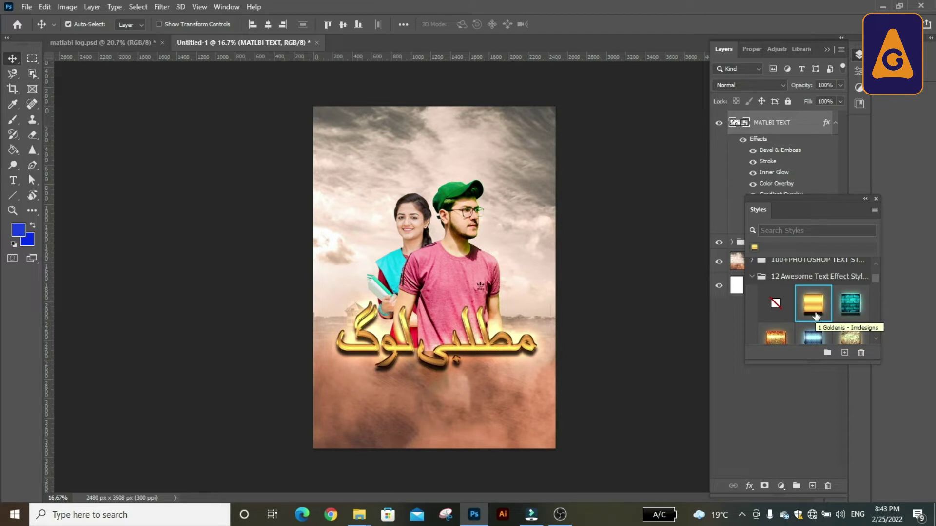
pyautogui.click(875, 199)
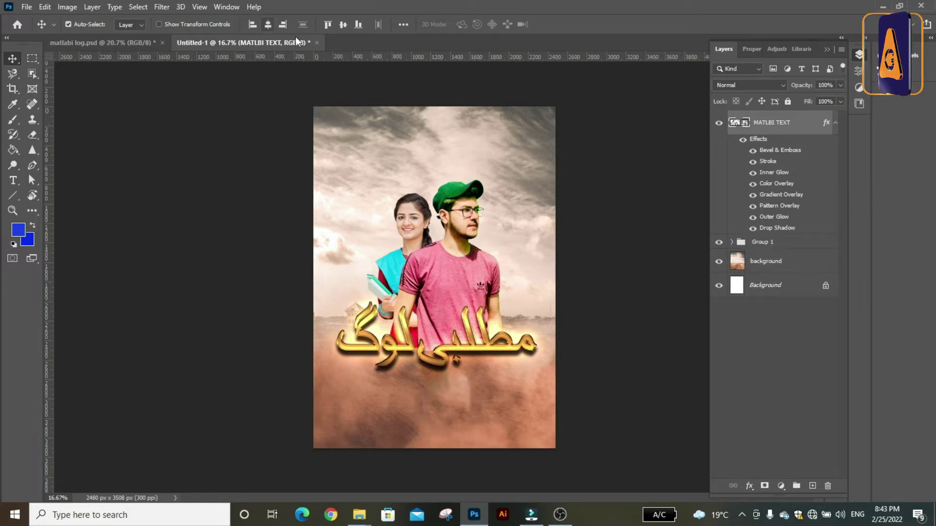
pyautogui.click(267, 25)
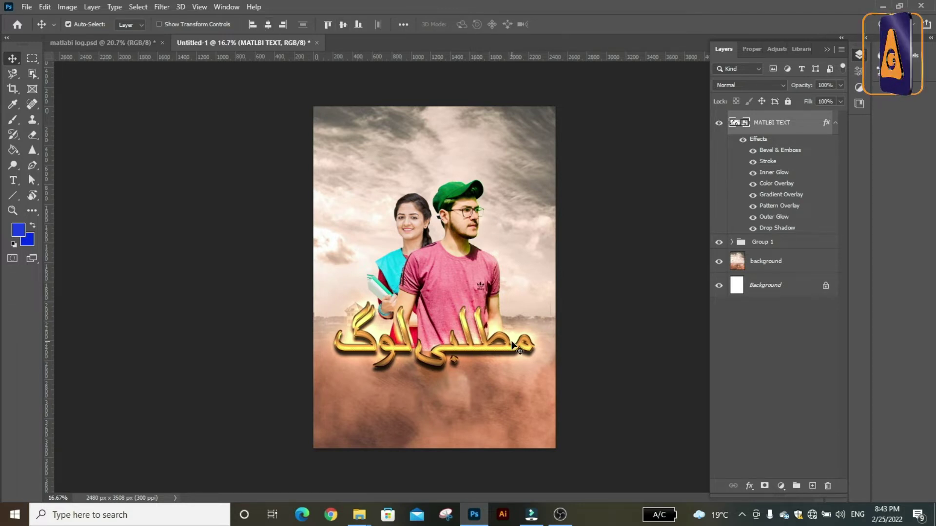
# Step: Lock the title and couple layers, then drop the flare image into the poster
pyautogui.click(465, 350)
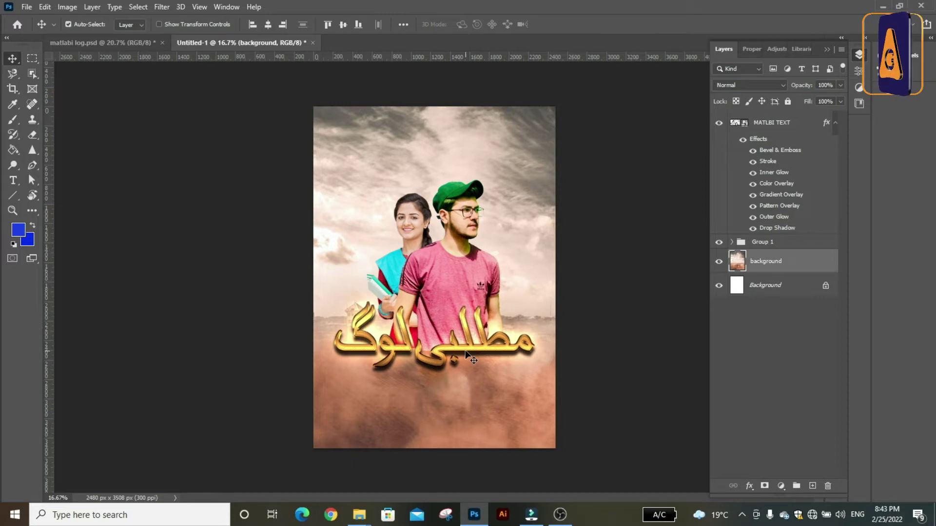
pyautogui.keyDown('ctrl'); pyautogui.click(465, 350); pyautogui.keyUp('ctrl')
pyautogui.hotkey('ctrl', '+')
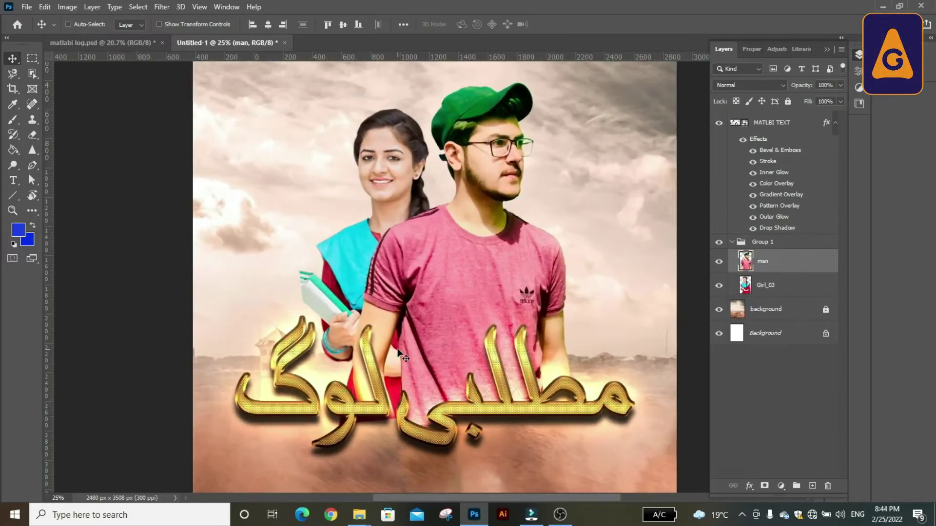
pyautogui.scroll(-2, 402, 354)
pyautogui.hotkey('alt', '[')
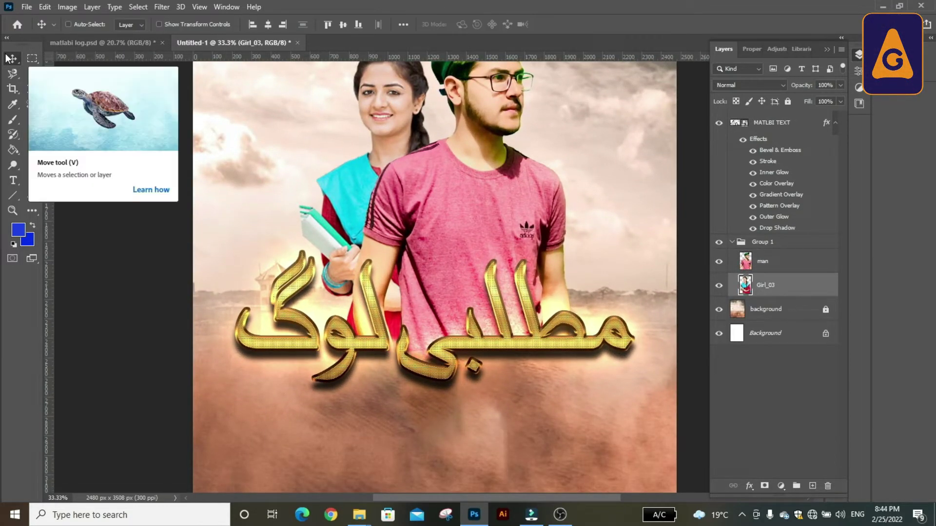
pyautogui.hotkey('ctrl', '0')
pyautogui.click(732, 242)
pyautogui.click(504, 359)
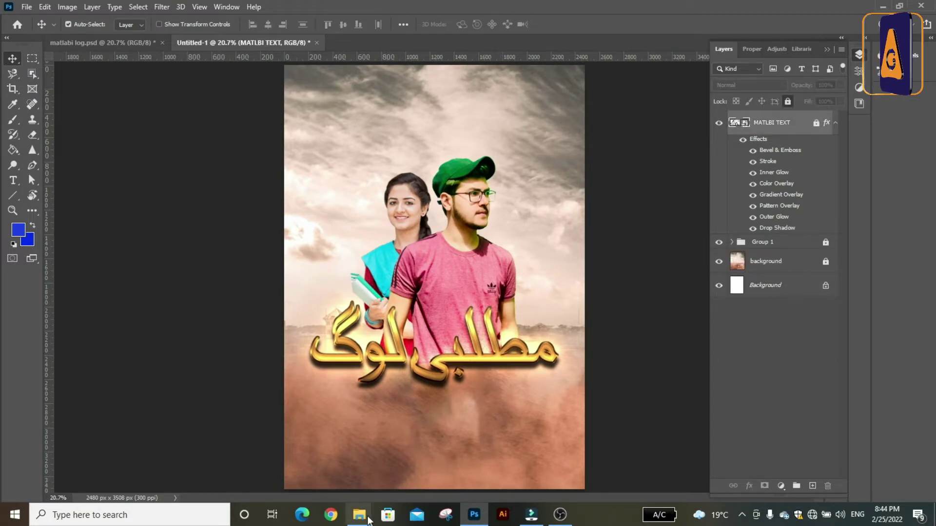
pyautogui.moveTo(359, 514)
pyautogui.click(318, 477)
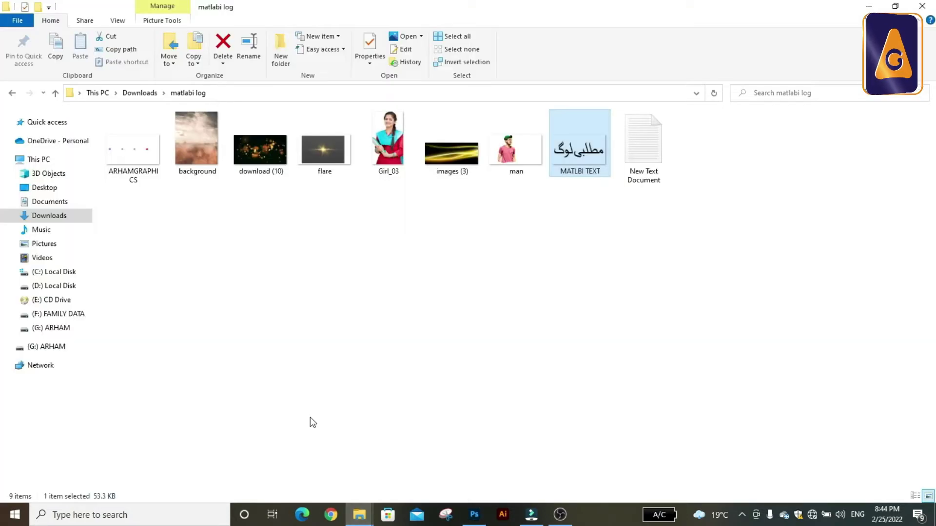
pyautogui.moveTo(324, 159)
pyautogui.mouseDown()
pyautogui.moveTo(477, 520)
pyautogui.moveTo(490, 379)
pyautogui.mouseUp()
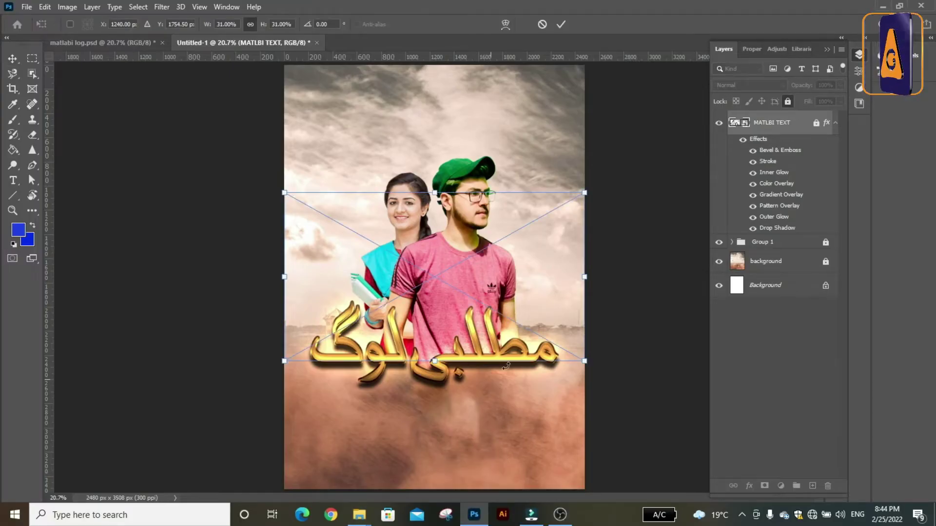
# Step: Set the flare to Lighten blend mode and position its glow on the gold title
pyautogui.click(561, 24)
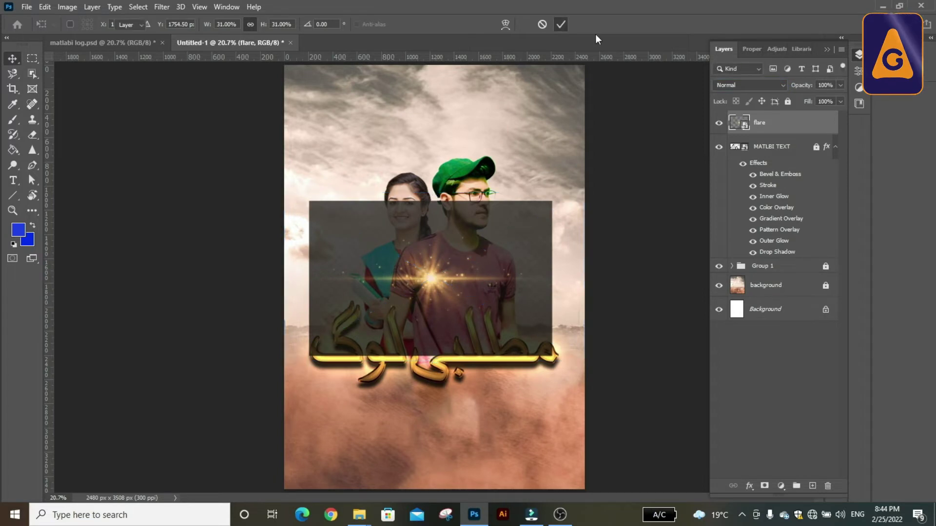
pyautogui.click(778, 85)
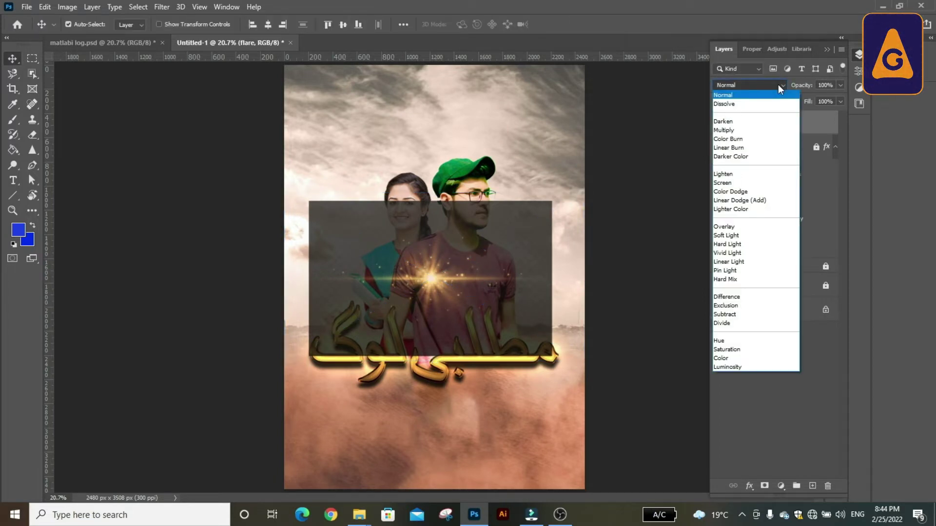
pyautogui.click(726, 174)
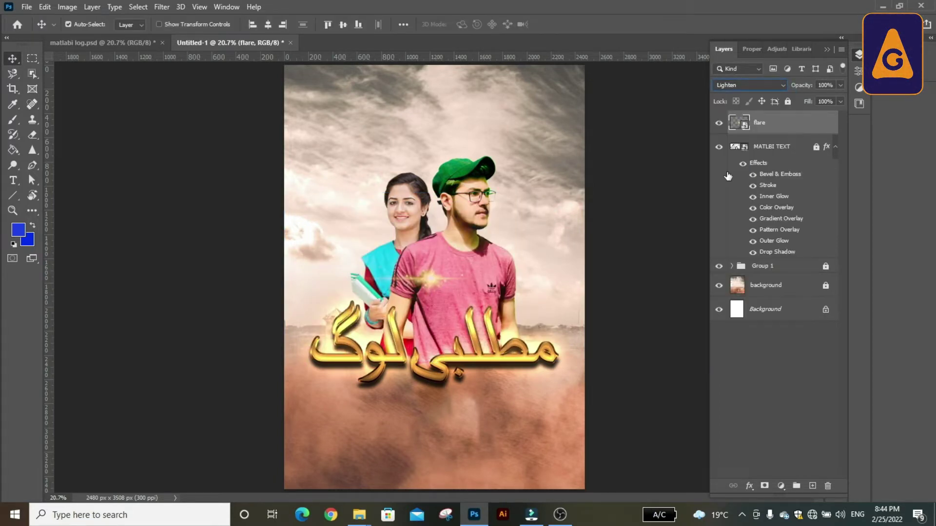
pyautogui.moveTo(431, 277); pyautogui.dragTo(489, 359)
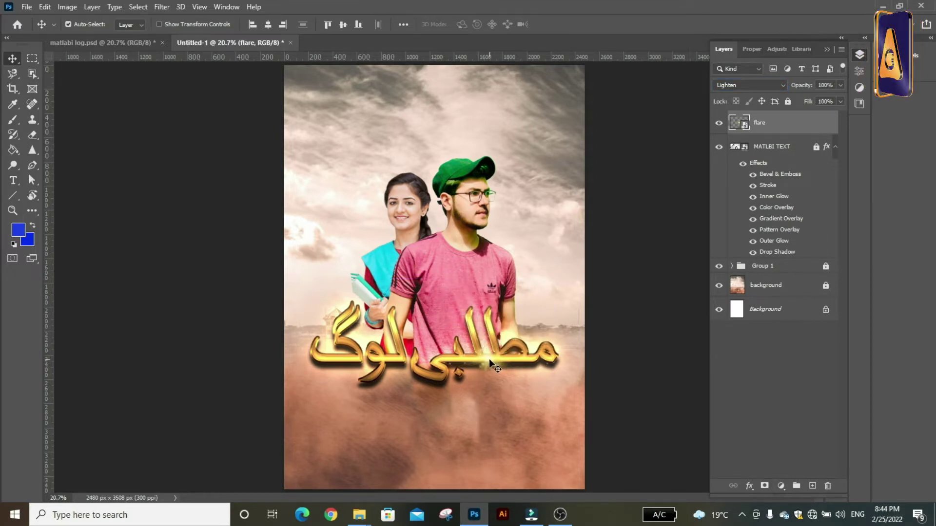
pyautogui.moveTo(489, 358); pyautogui.dragTo(479, 357)
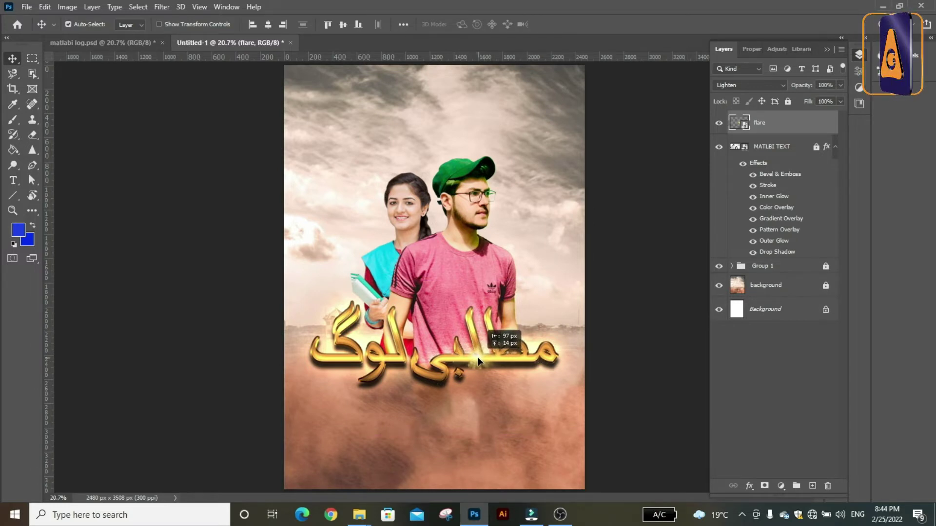
pyautogui.moveTo(479, 358); pyautogui.dragTo(485, 358)
# Step: Duplicate the flare and move the copy over the title's left end
pyautogui.press('ctrl')
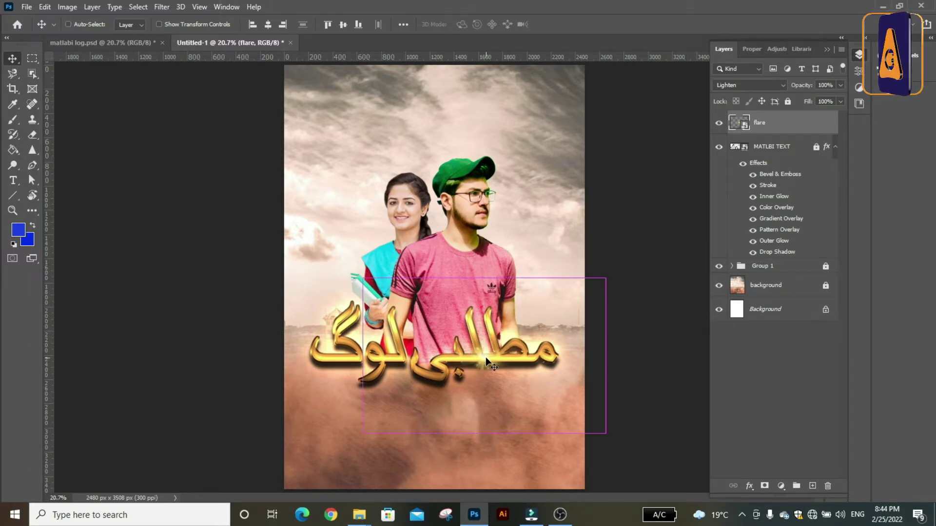
pyautogui.hotkey('ctrl', 'j')
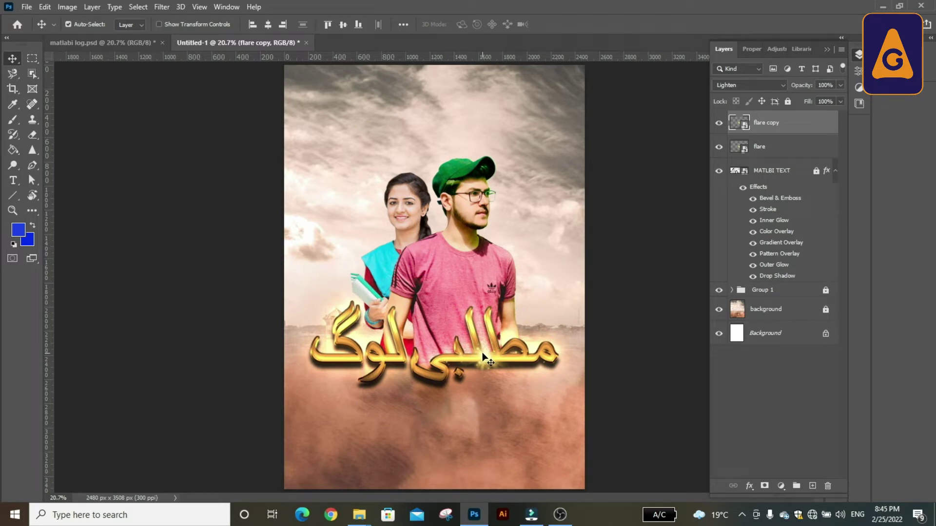
pyautogui.moveTo(483, 357); pyautogui.dragTo(329, 357)
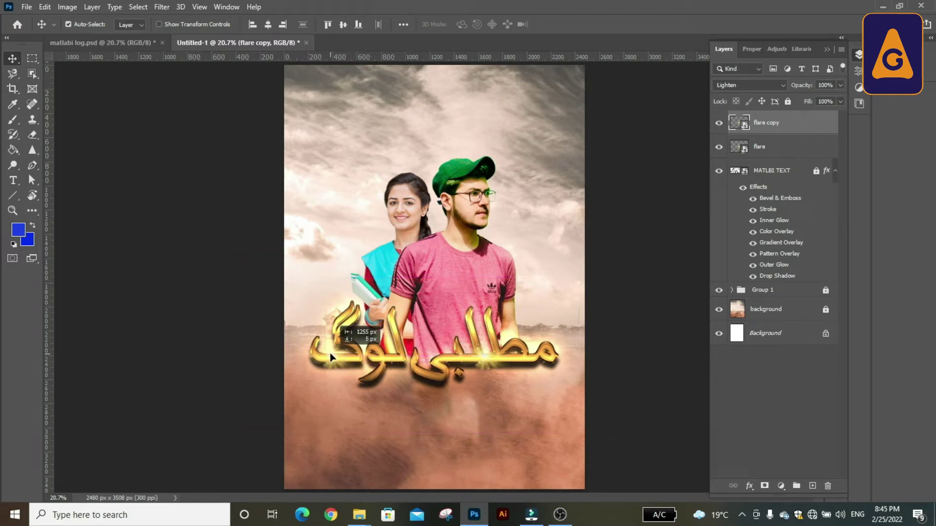
pyautogui.click(780, 333)
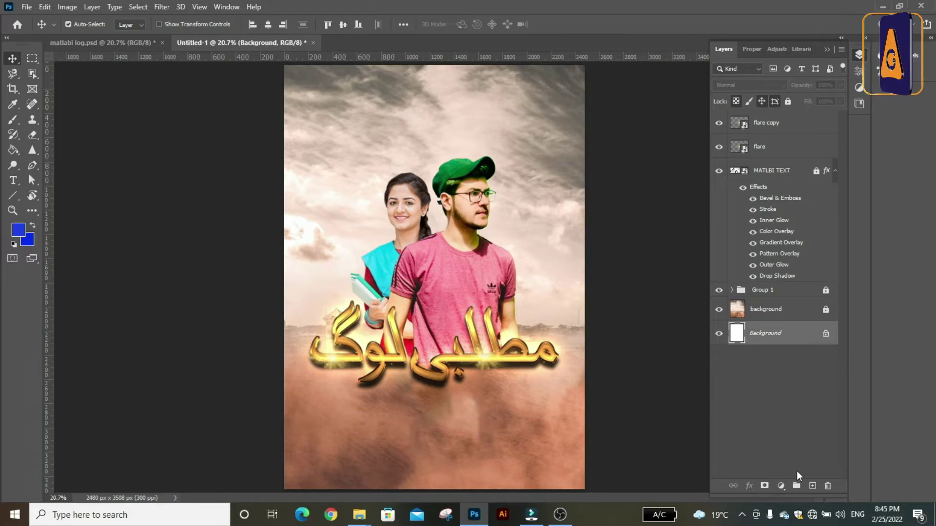
# Step: Fill a new Layer 1 with black and move it just above the background image
pyautogui.click(812, 486)
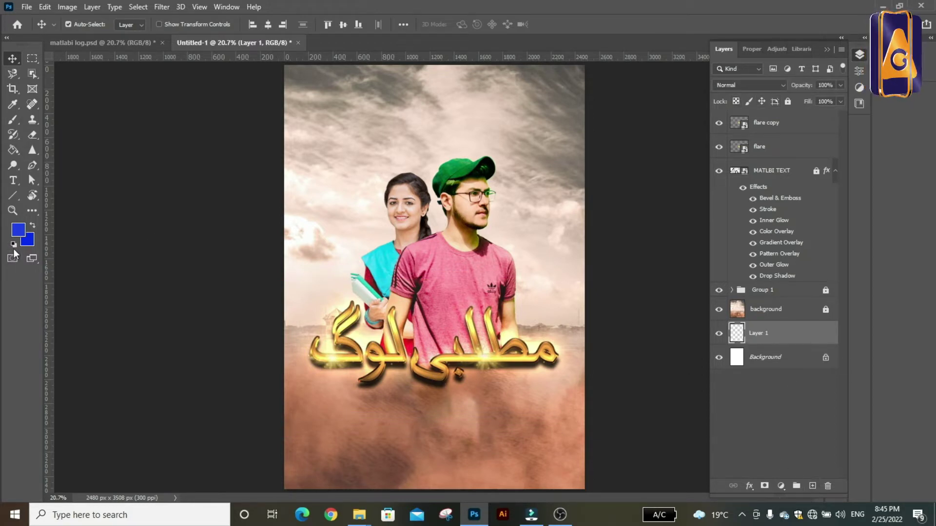
pyautogui.click(13, 246)
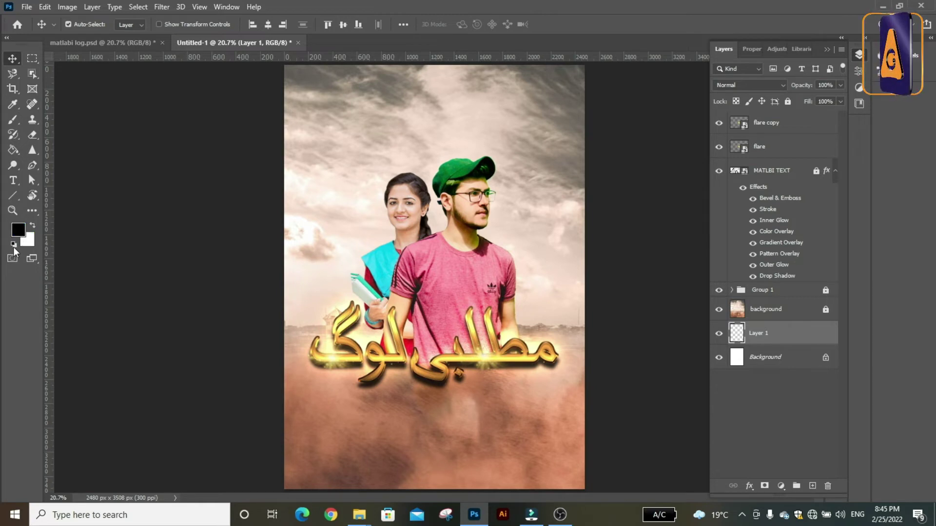
pyautogui.click(13, 151)
pyautogui.click(349, 184)
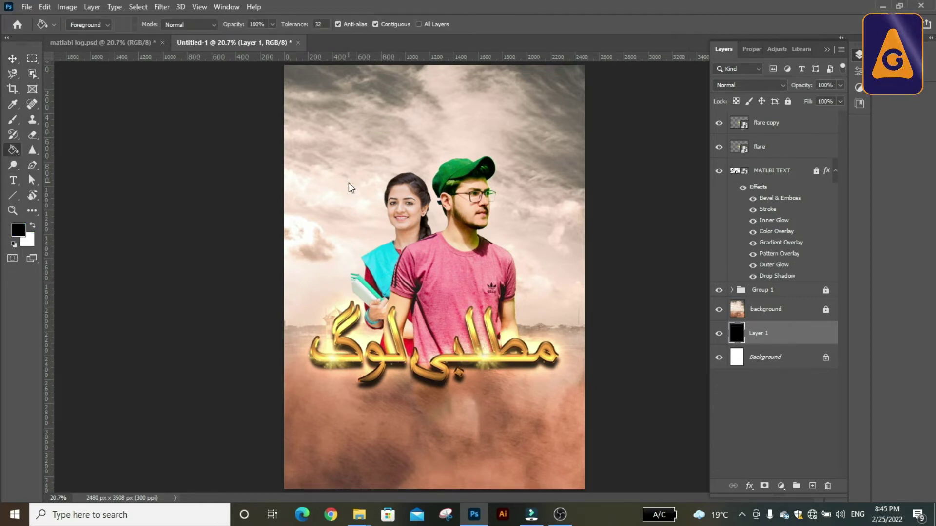
pyautogui.click(11, 58)
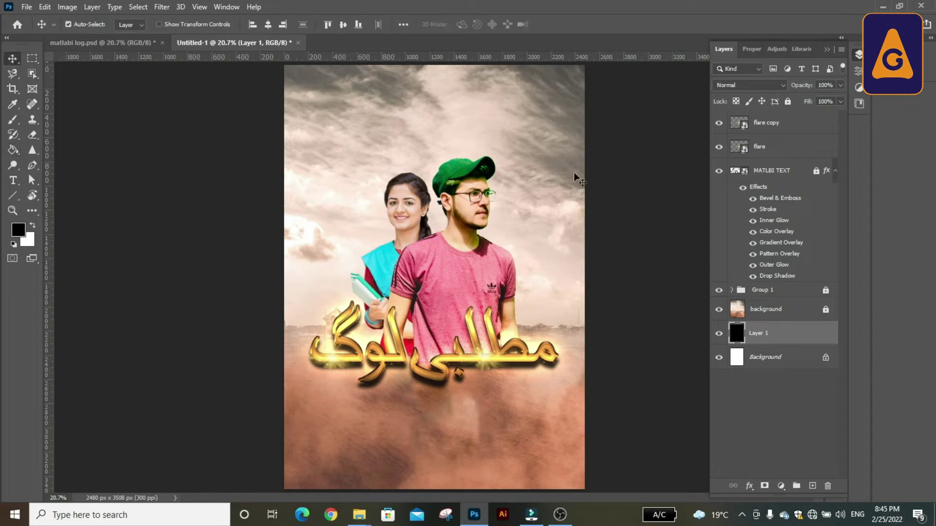
pyautogui.moveTo(804, 334); pyautogui.dragTo(795, 306)
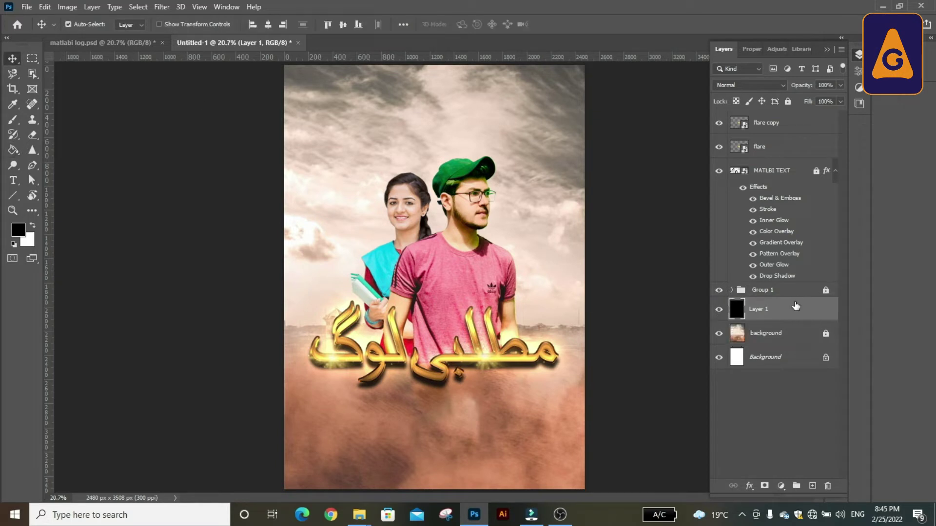
# Step: Add a layer mask to the black layer, draw a gradient in it, and invert it
pyautogui.click(767, 488)
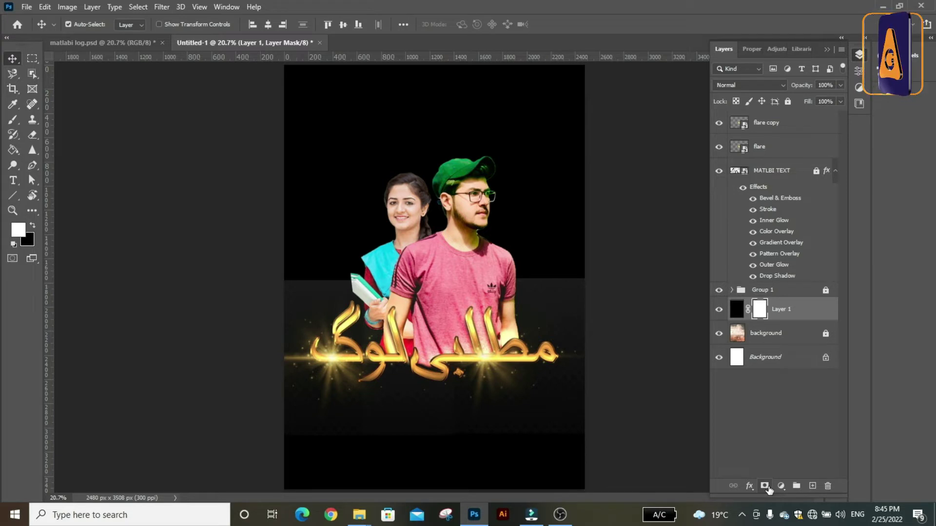
pyautogui.click(13, 149)
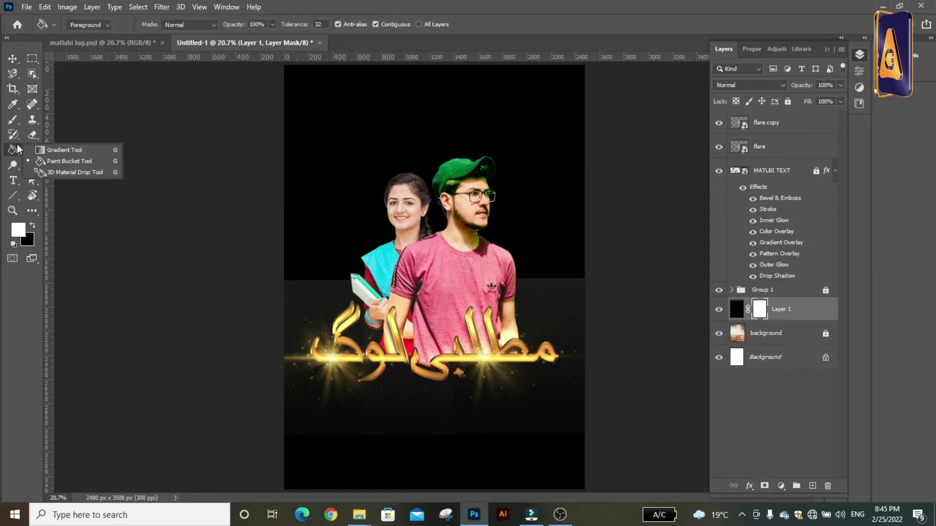
pyautogui.click(63, 150)
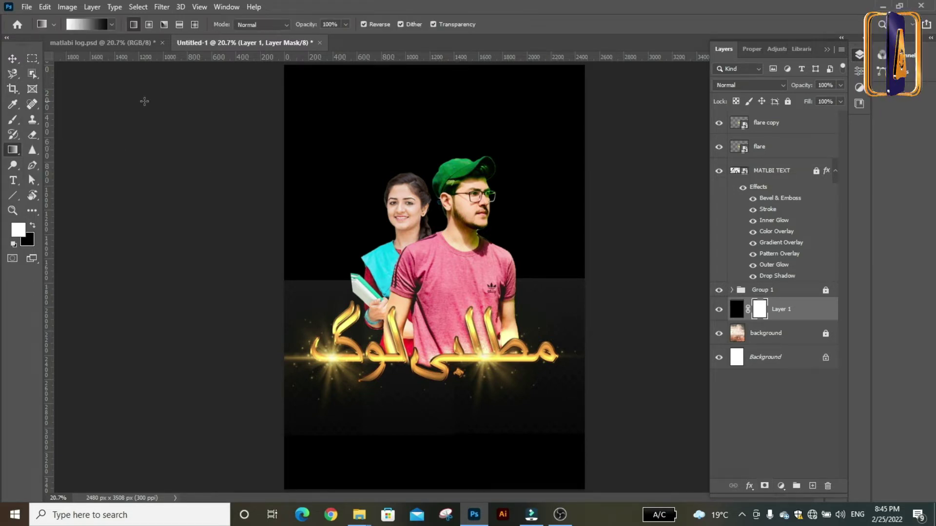
pyautogui.click(111, 25)
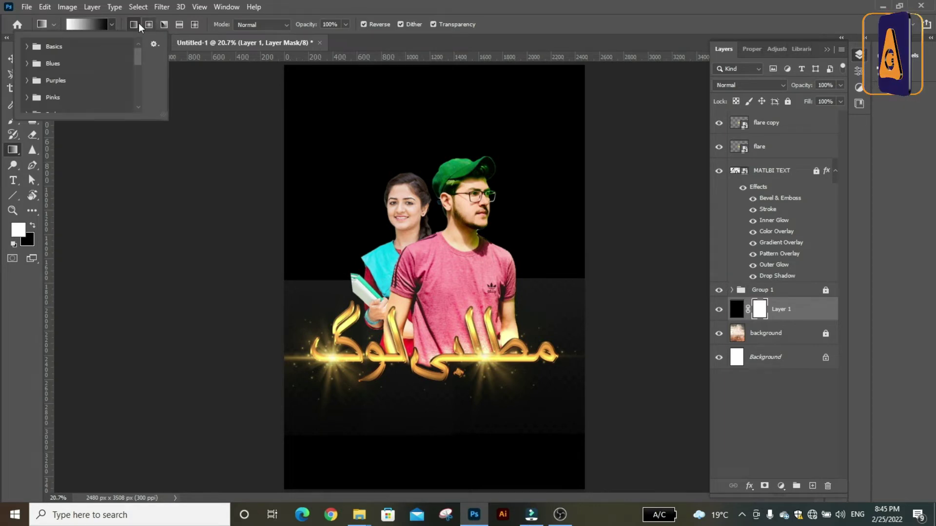
pyautogui.click(112, 27)
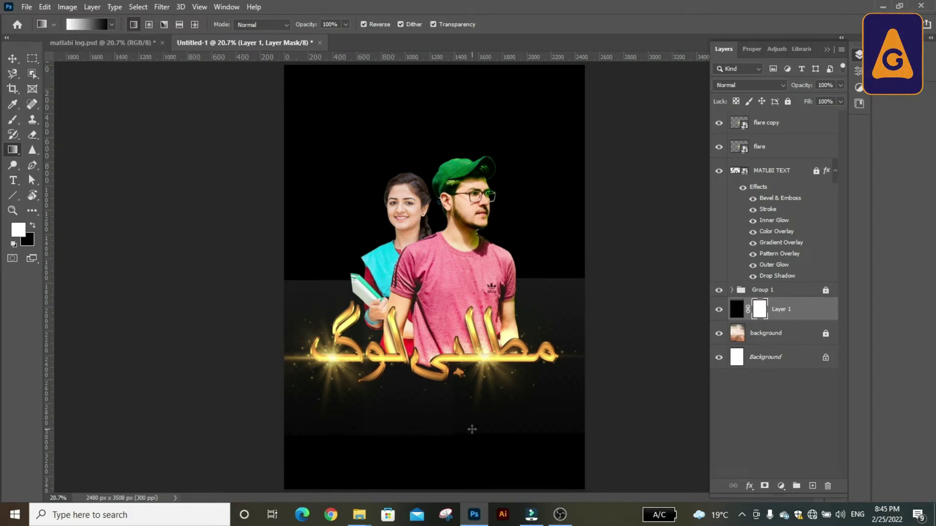
pyautogui.moveTo(489, 467); pyautogui.dragTo(436, 222)
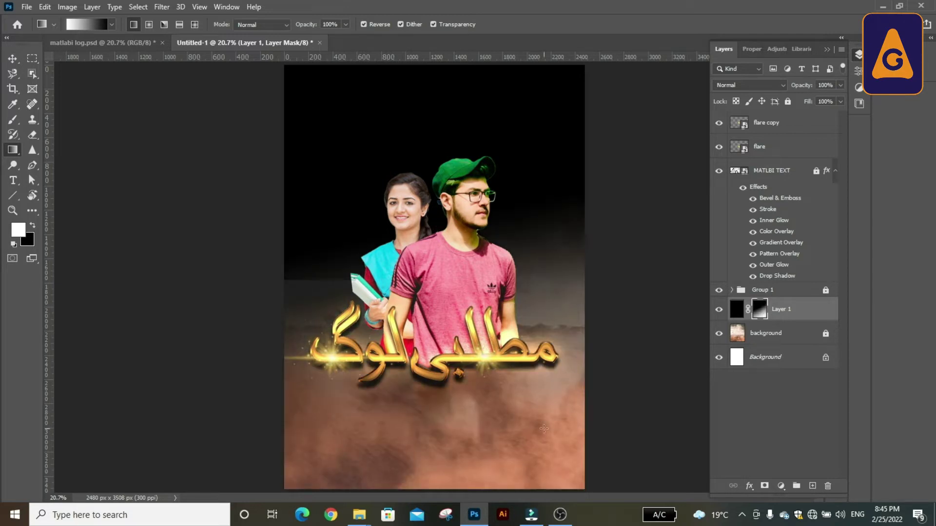
pyautogui.hotkey('ctrl', 'i')
# Step: Redraw the mask gradient so the dusty background shows through the lower poster
pyautogui.hotkey('ctrl', '-')
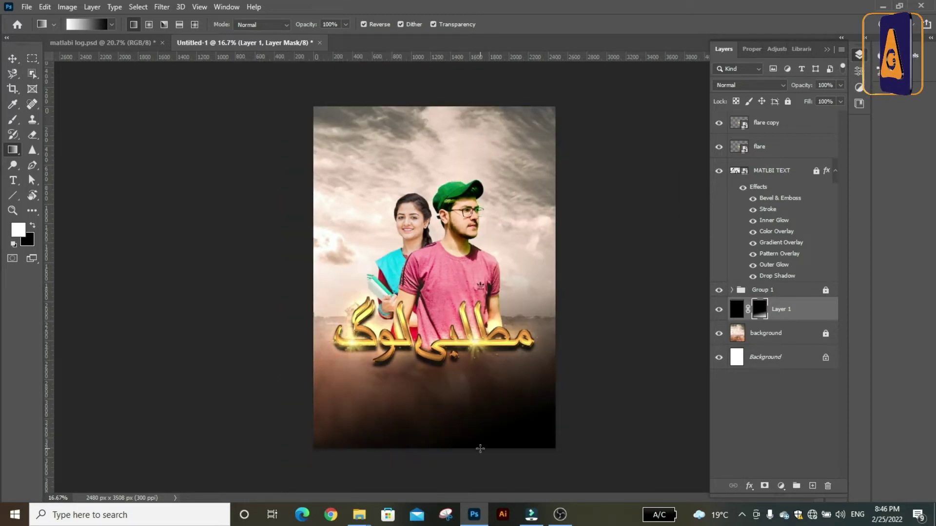
pyautogui.moveTo(480, 449); pyautogui.dragTo(439, 253)
pyautogui.moveTo(439, 361); pyautogui.dragTo(446, 511)
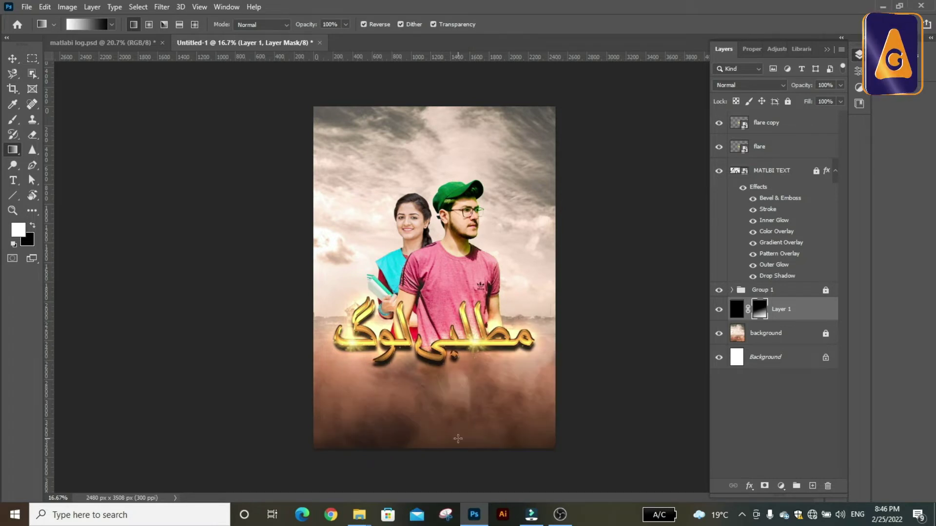
pyautogui.moveTo(458, 438); pyautogui.dragTo(446, 332)
pyautogui.moveTo(453, 427); pyautogui.dragTo(443, 322)
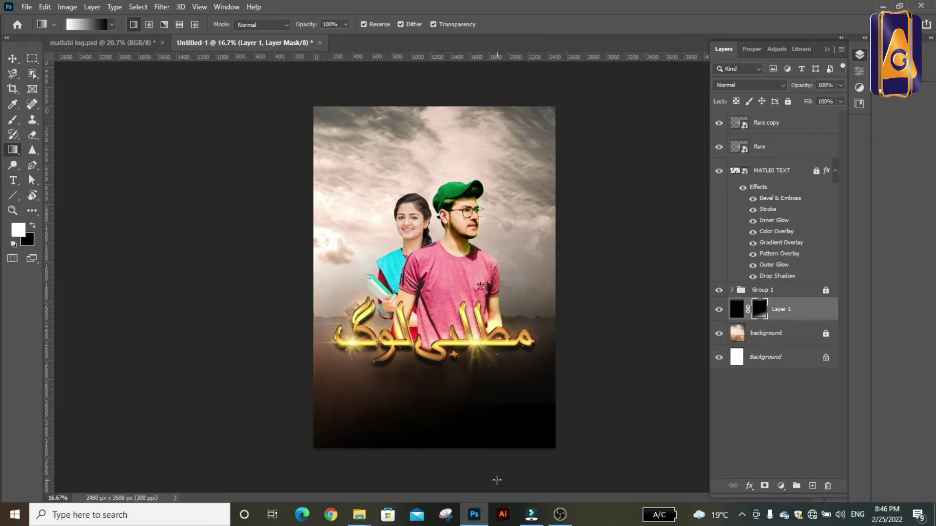
pyautogui.hotkey('ctrl', 'z')
# Step: Toggle the black layer to compare, then lock it at 80% opacity
pyautogui.click(719, 310)
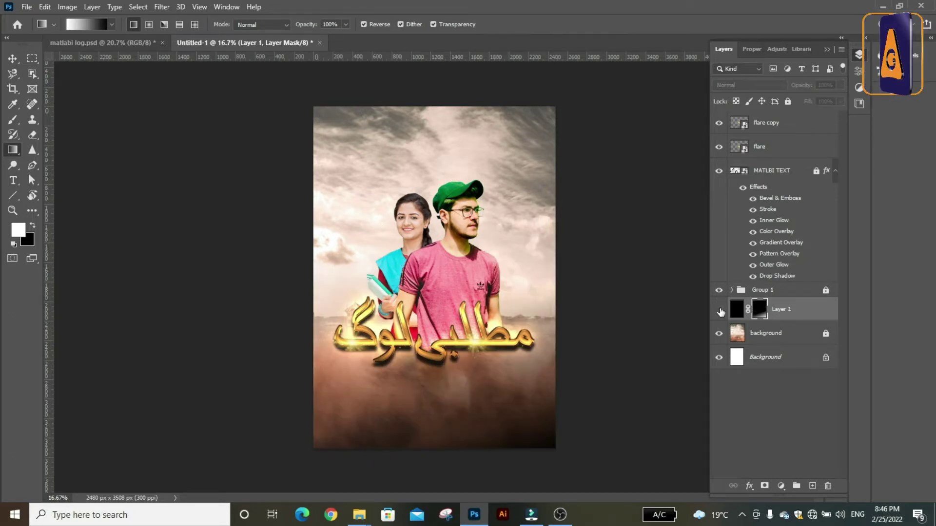
pyautogui.click(720, 310)
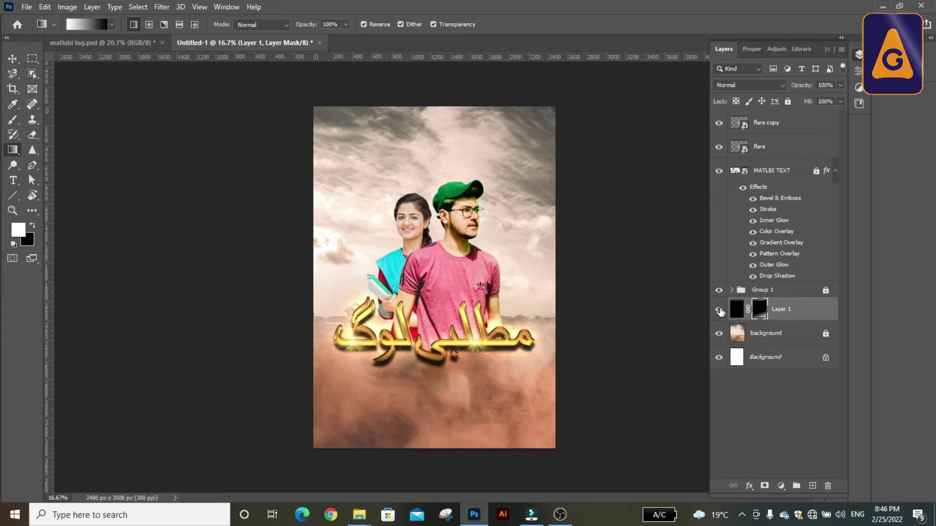
pyautogui.click(719, 311)
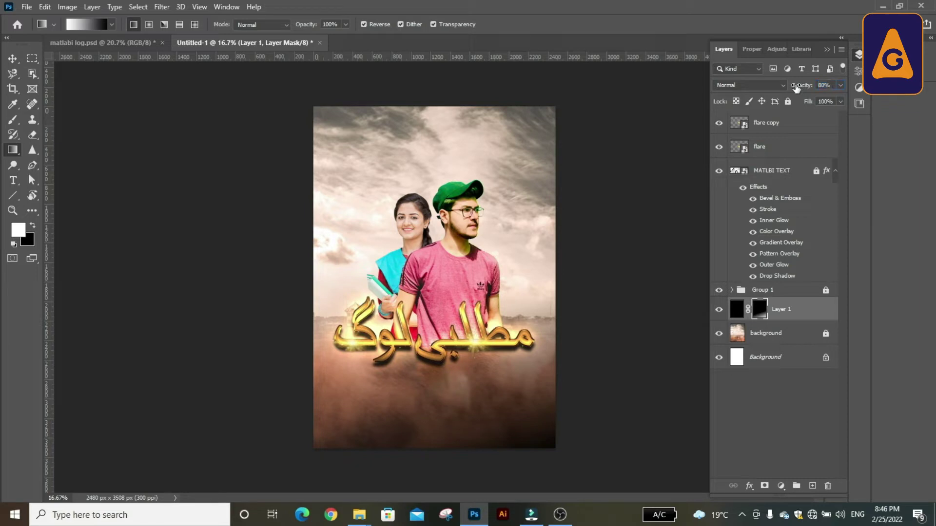
pyautogui.click(787, 101)
pyautogui.press('v')
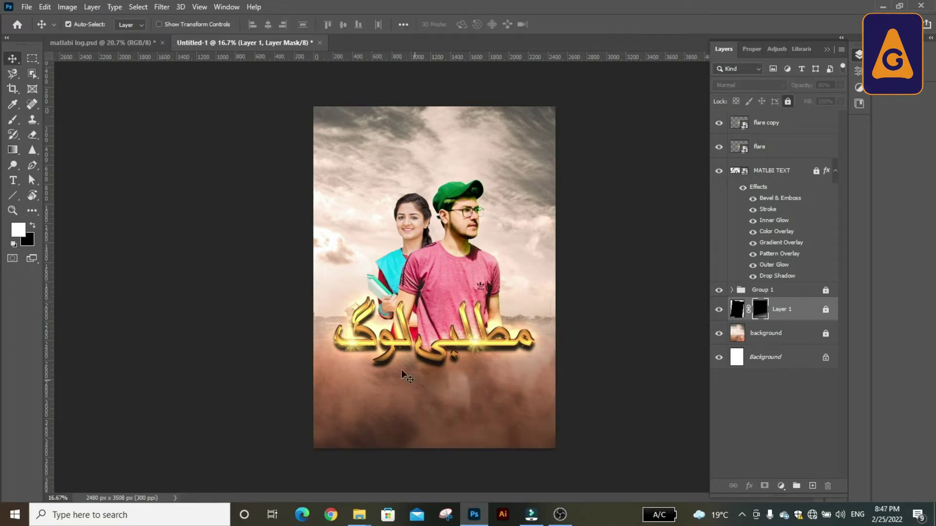
pyautogui.click(9, 181)
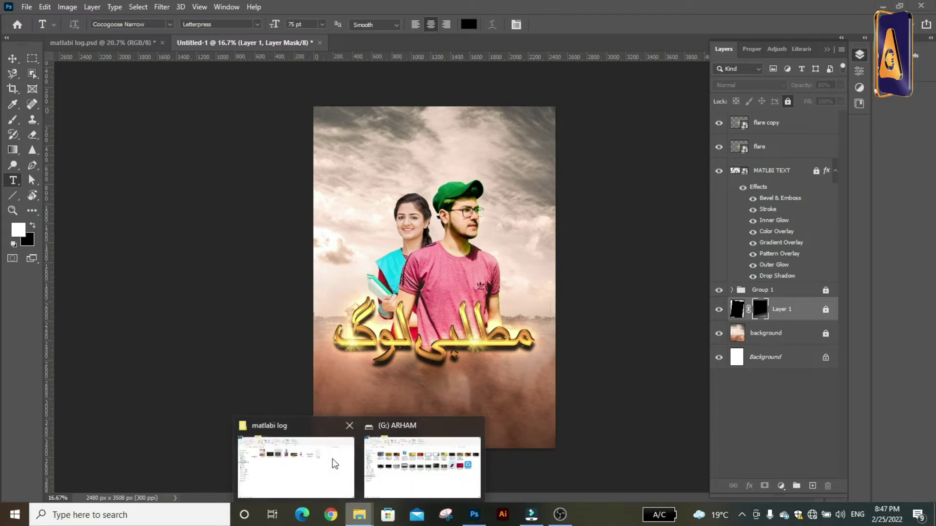
pyautogui.click(319, 438)
# Step: Copy the two cast-and-credits lines from New Text Document in Notepad, then go back to the Photoshop poster
pyautogui.doubleClick(620, 163)
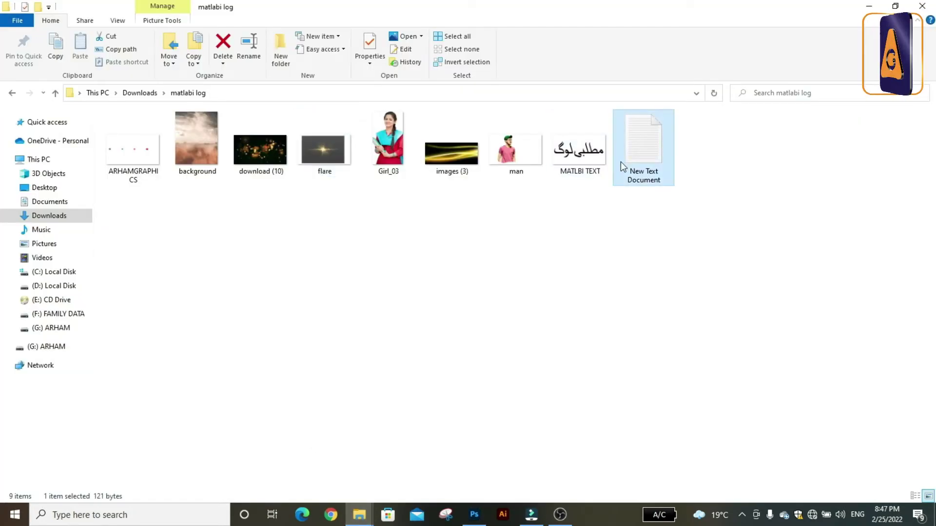
pyautogui.moveTo(384, 270); pyautogui.dragTo(167, 260)
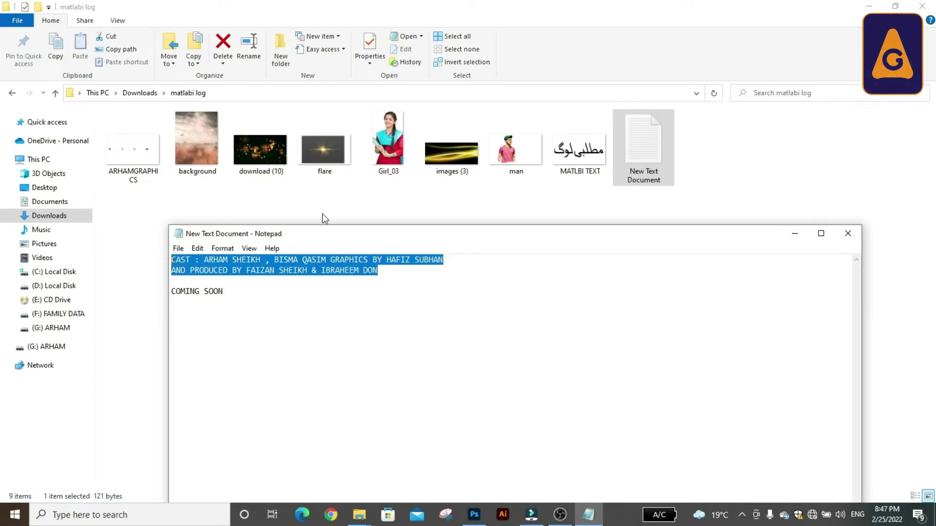
pyautogui.click(795, 236)
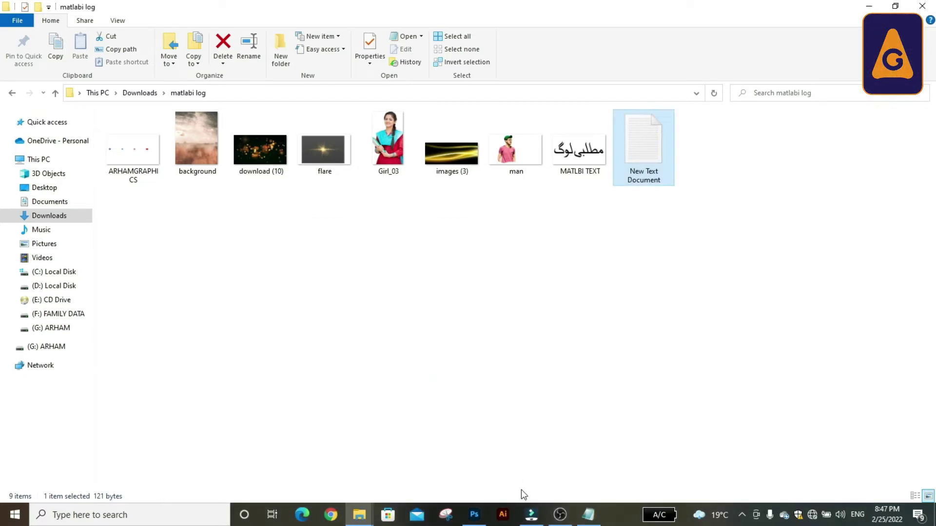
pyautogui.click(474, 515)
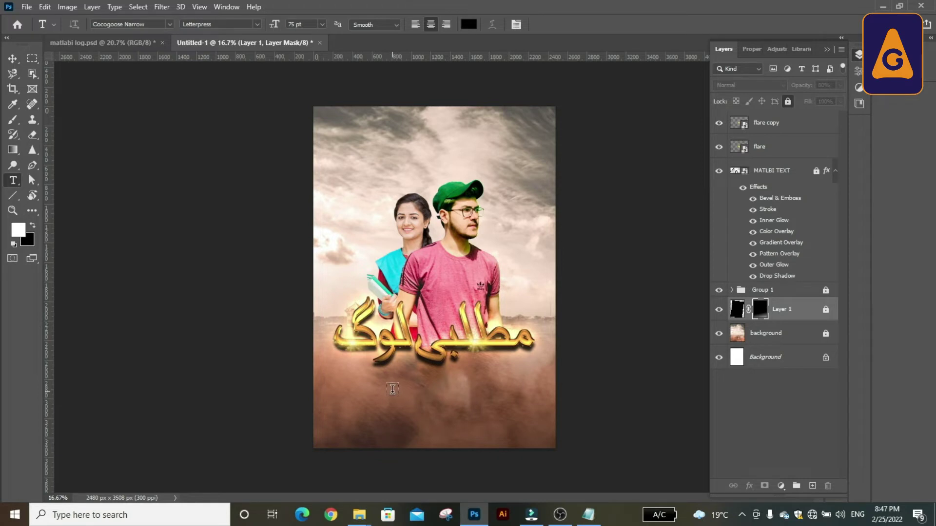
# Step: Paste the copied cast and credits text as a new text layer on the lower poster
pyautogui.click(392, 389)
pyautogui.hotkey('ctrl', 'v')
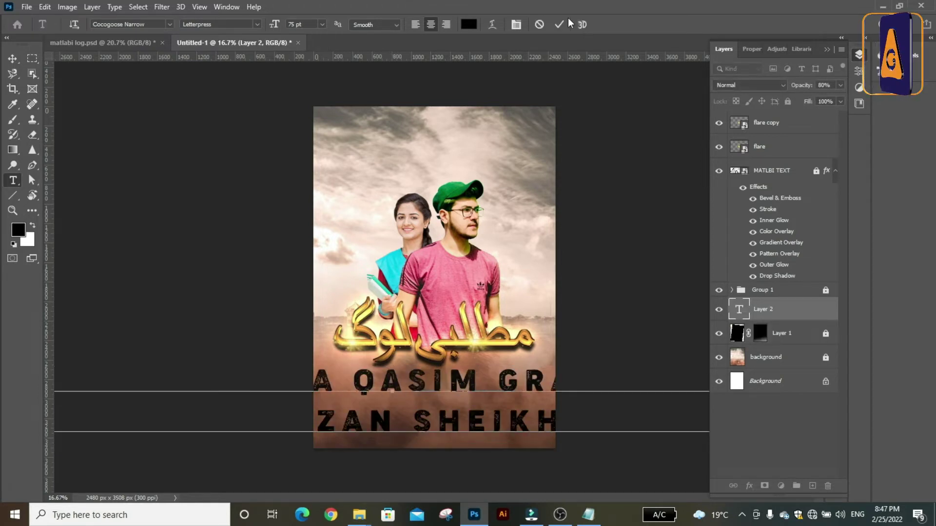
pyautogui.click(560, 25)
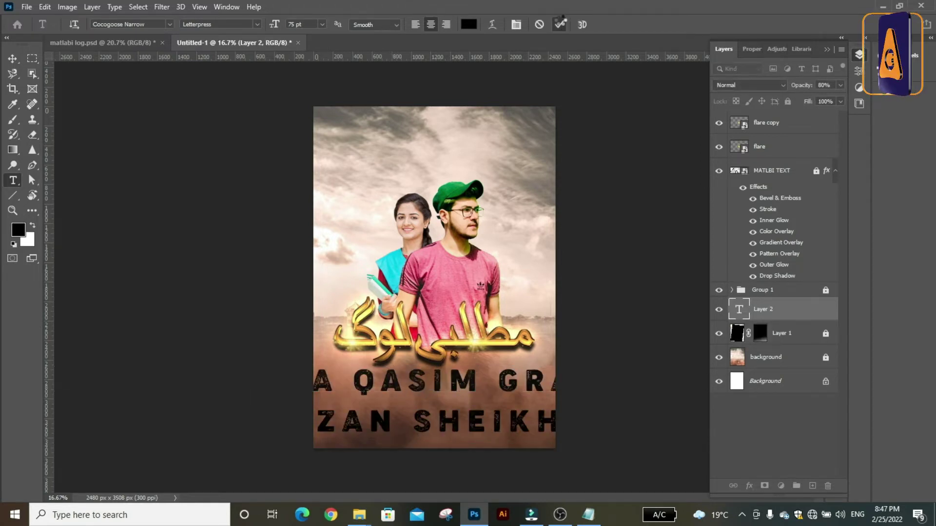
pyautogui.click(755, 49)
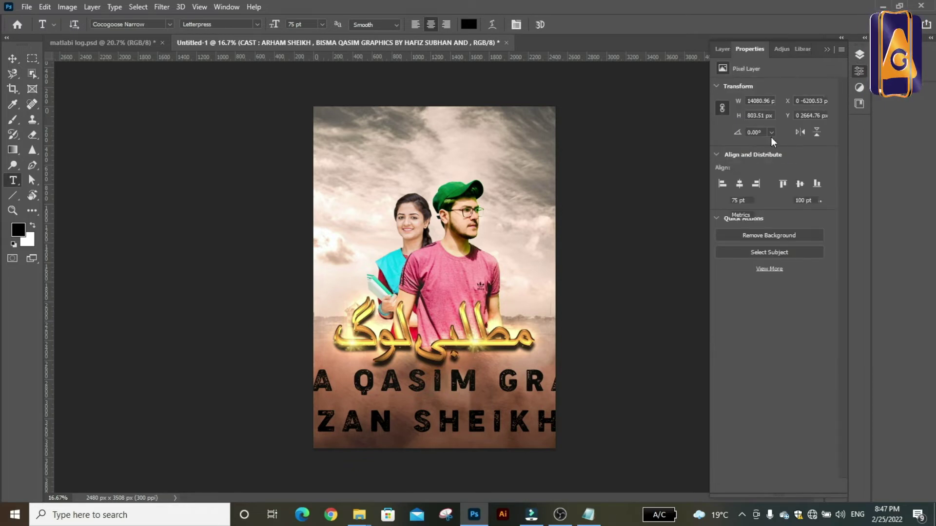
# Step: Set the credits text font to Roboto Bold
pyautogui.click(823, 170)
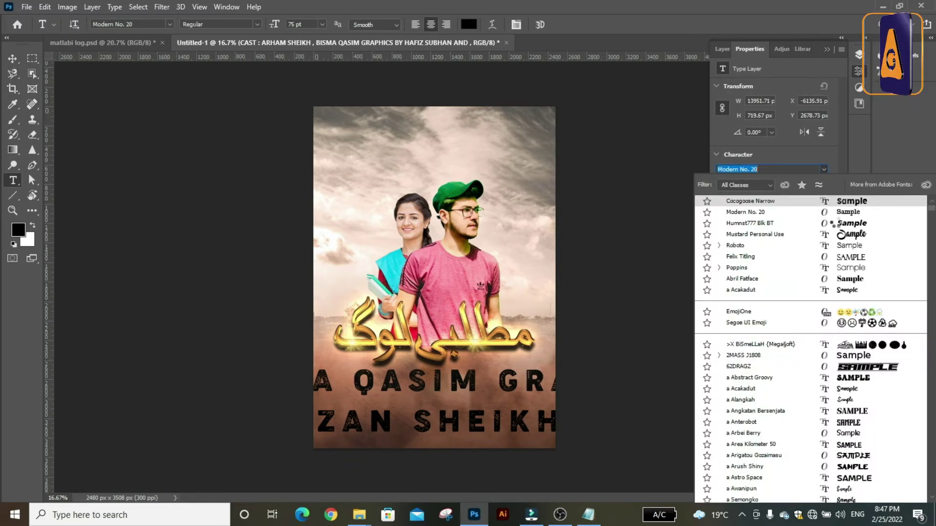
pyautogui.click(807, 245)
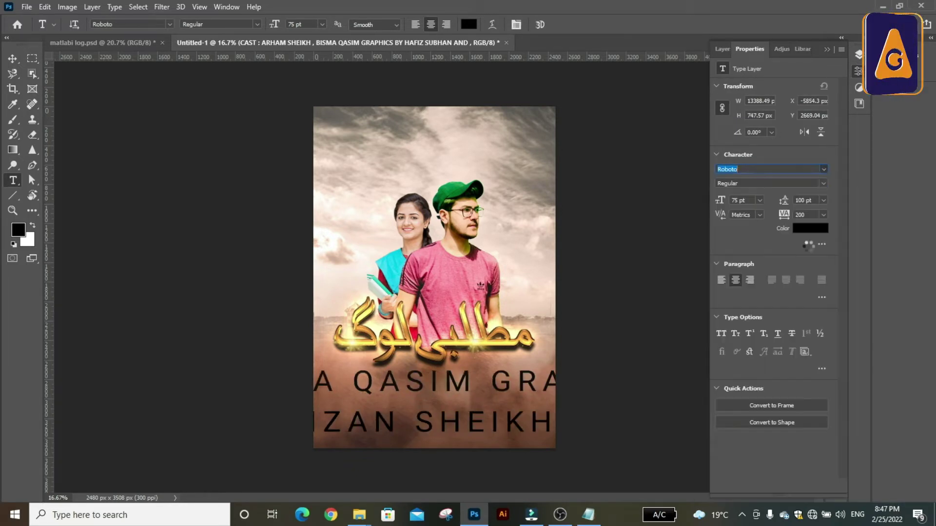
pyautogui.click(823, 184)
pyautogui.click(750, 269)
# Step: Scale the credits text down to about 15% and centre it horizontally
pyautogui.hotkey('ctrl', 't')
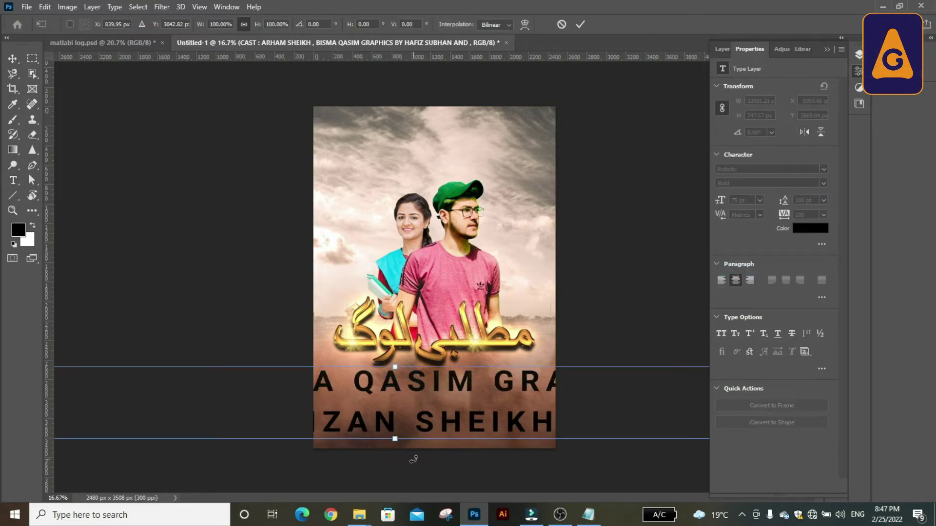
pyautogui.moveTo(396, 440); pyautogui.dragTo(410, 411)
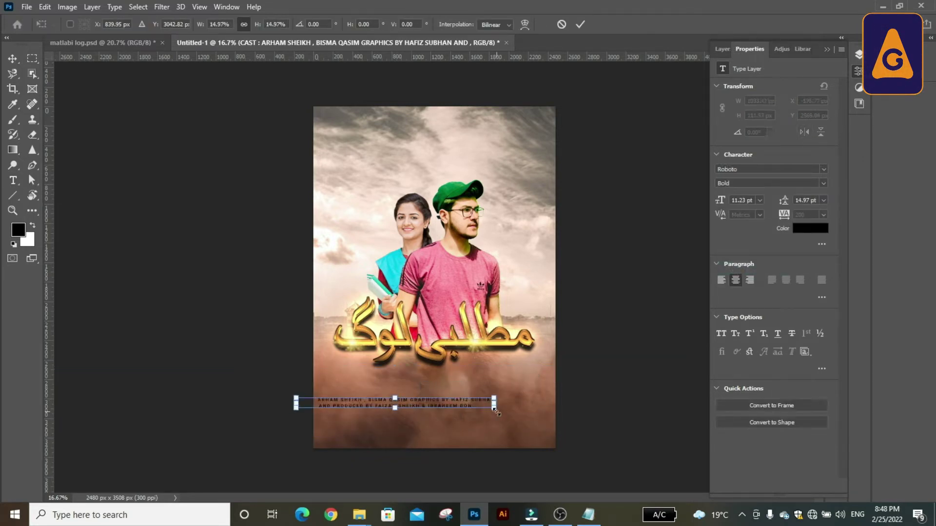
pyautogui.moveTo(493, 408); pyautogui.dragTo(501, 408)
pyautogui.click(579, 24)
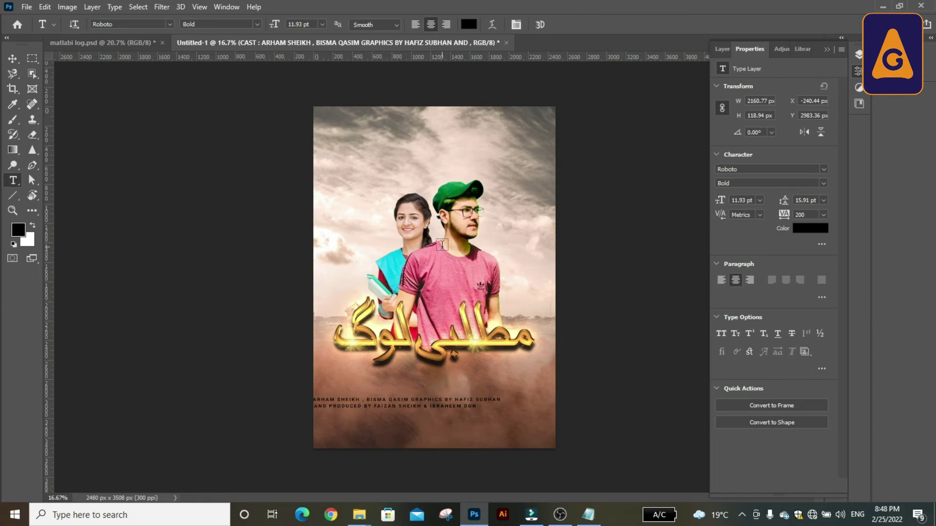
pyautogui.press('v')
pyautogui.click(268, 25)
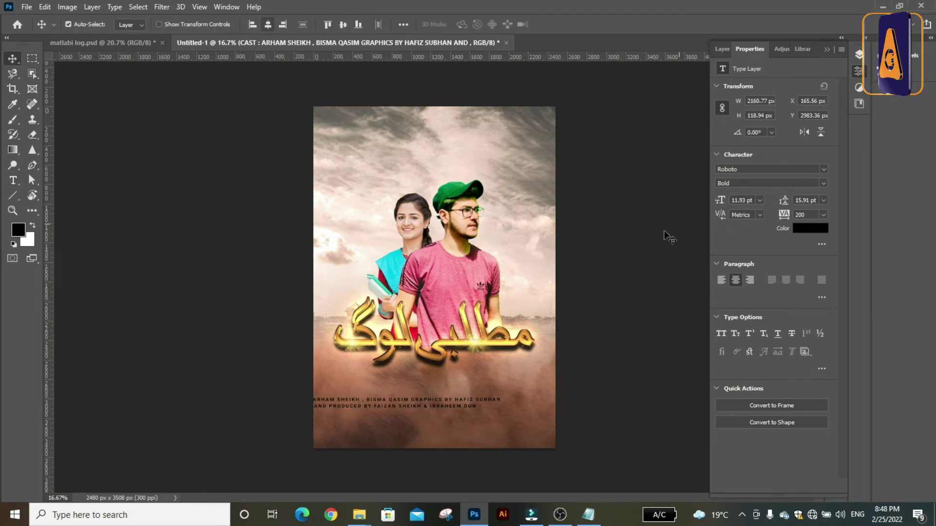
# Step: Colour the credits text near-white
pyautogui.click(805, 231)
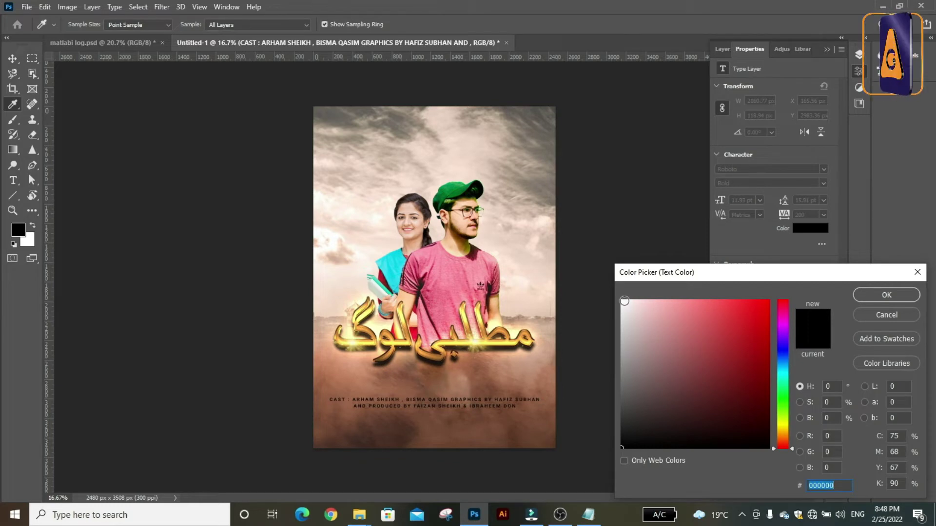
pyautogui.click(623, 301)
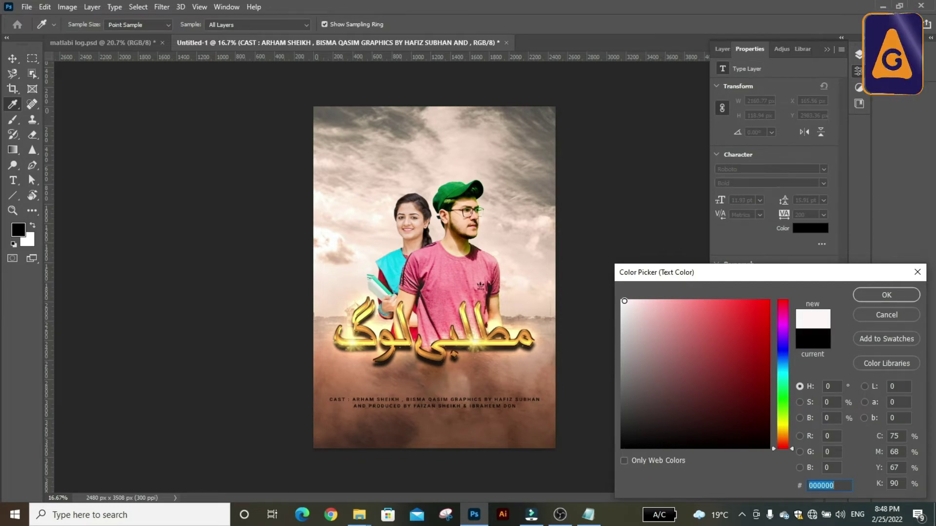
pyautogui.click(886, 295)
pyautogui.click(749, 486)
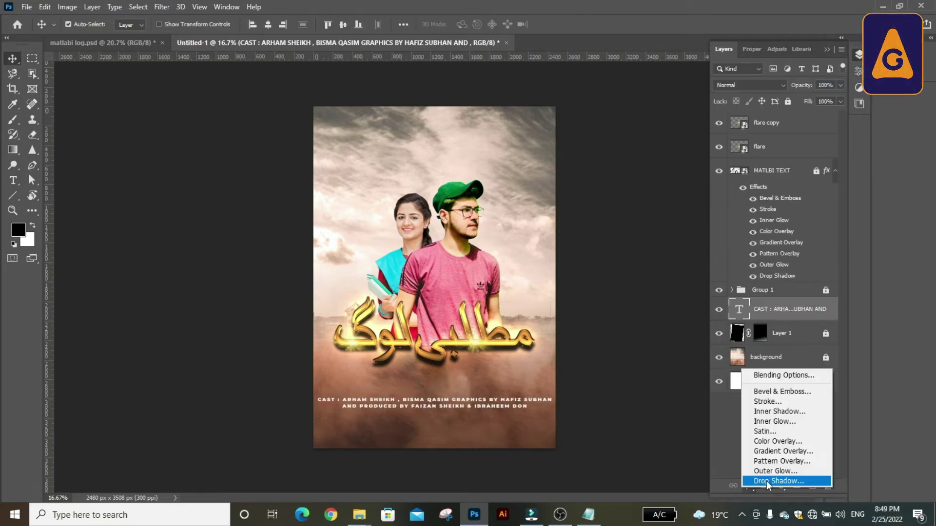
# Step: Add a Drop Shadow to the credits text with opacity lowered to 35%
pyautogui.click(766, 481)
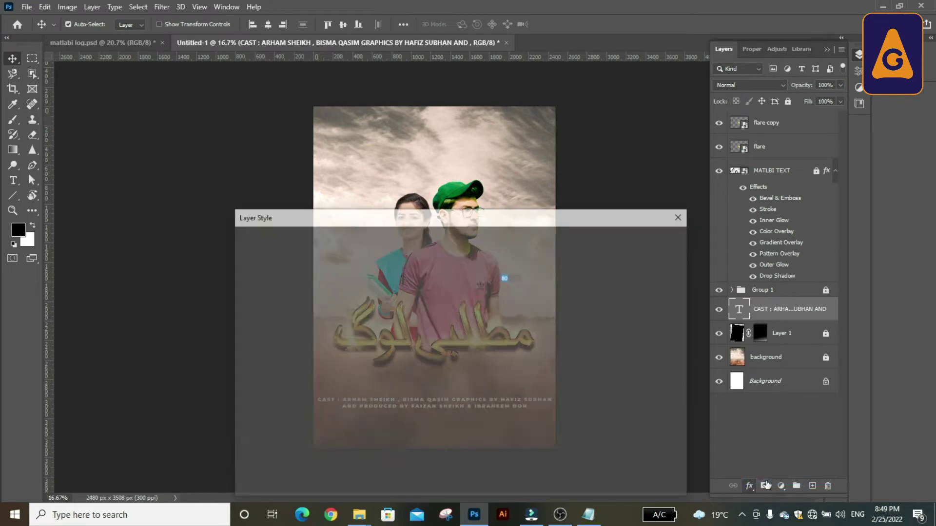
pyautogui.moveTo(587, 222)
pyautogui.mouseDown()
pyautogui.moveTo(827, 238)
pyautogui.moveTo(935, 150)
pyautogui.mouseUp()
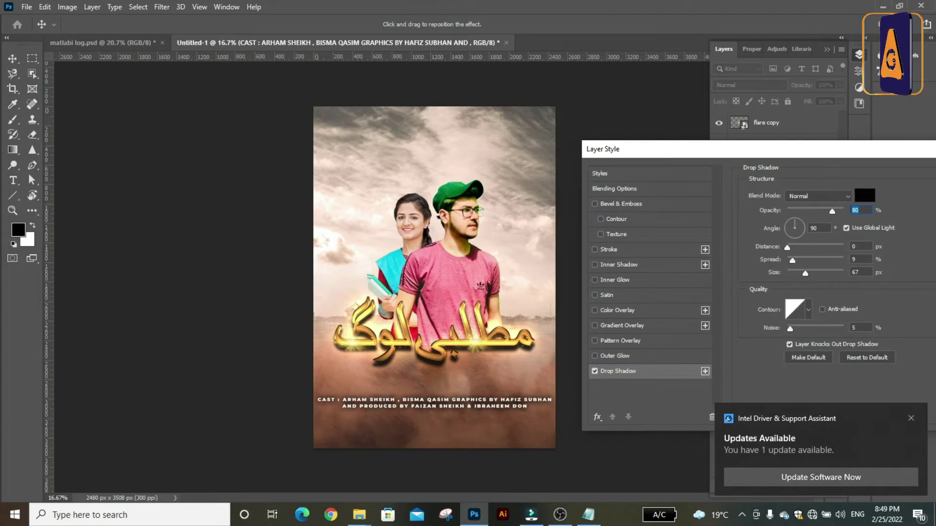
pyautogui.moveTo(832, 210); pyautogui.dragTo(808, 209)
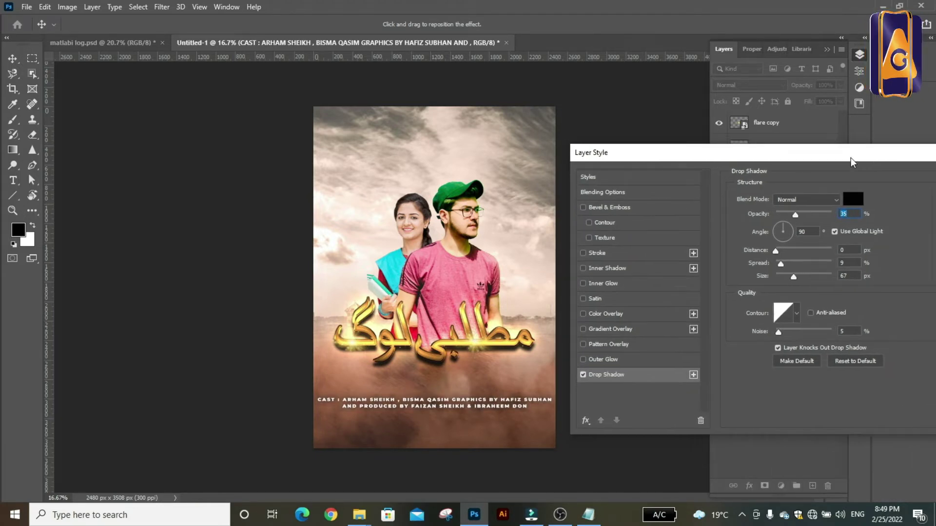
pyautogui.moveTo(887, 149); pyautogui.dragTo(748, 168)
pyautogui.click(867, 193)
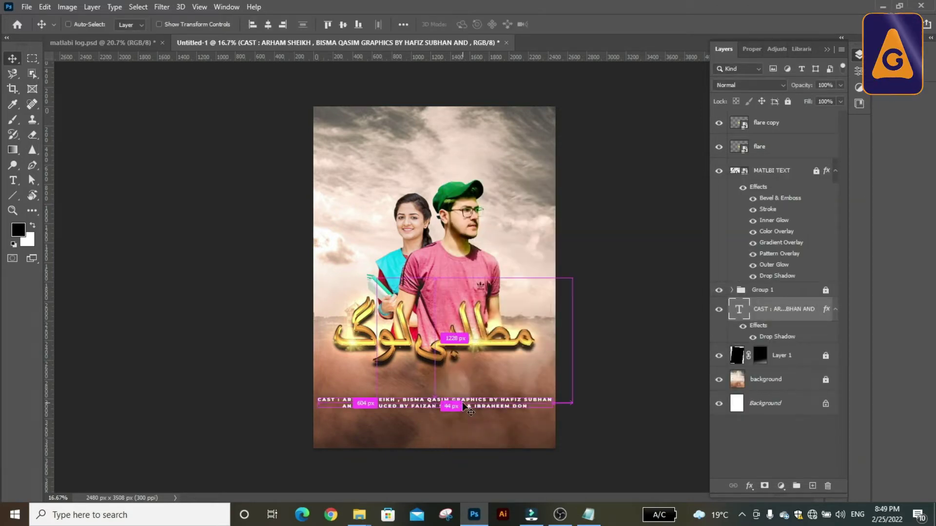
# Step: Raise the credits text slightly, with two Shift+Up nudges, so it sits just below the title
pyautogui.hotkey('ctrl', 't')
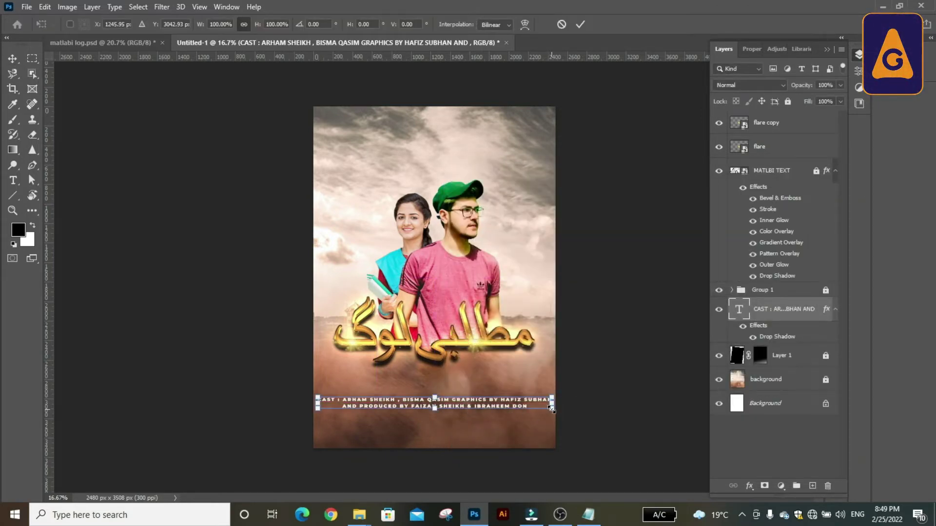
pyautogui.moveTo(552, 410); pyautogui.dragTo(542, 402)
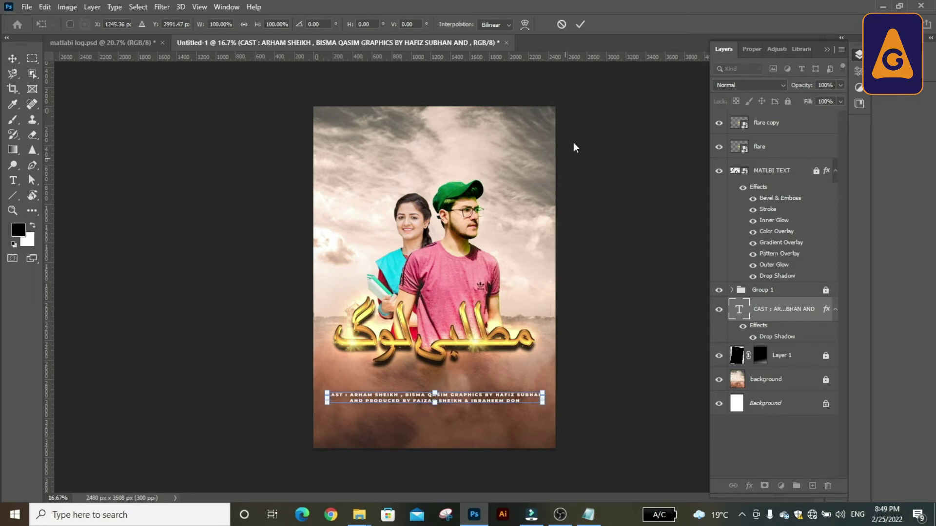
pyautogui.hotkey('shift', 'Up')
pyautogui.hotkey('shift', 'Up')
pyautogui.hotkey('shift', 'Up')
pyautogui.hotkey('shift', 'Up')
pyautogui.hotkey('shift', 'Up')
pyautogui.hotkey('shift', 'Up')
pyautogui.hotkey('shift', 'Up')
pyautogui.hotkey('shift', 'Up')
pyautogui.hotkey('shift', 'Up')
pyautogui.hotkey('shift', 'Up')
pyautogui.hotkey('shift', 'Up')
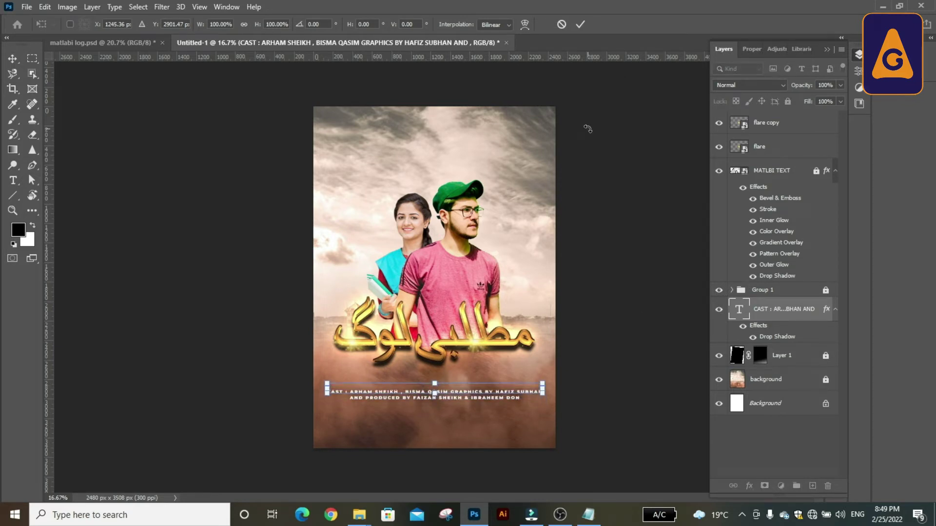
pyautogui.hotkey('shift', 'Up')
pyautogui.hotkey('shift', 'Up')
pyautogui.hotkey('shift', 'Up')
pyautogui.press('Return')
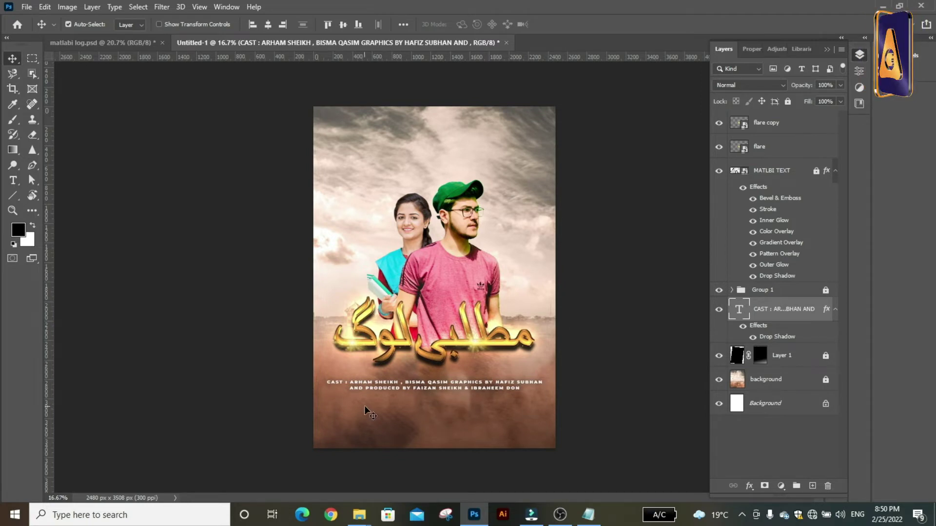
# Step: Draw a black rectangle below the cast credits
pyautogui.click(13, 196)
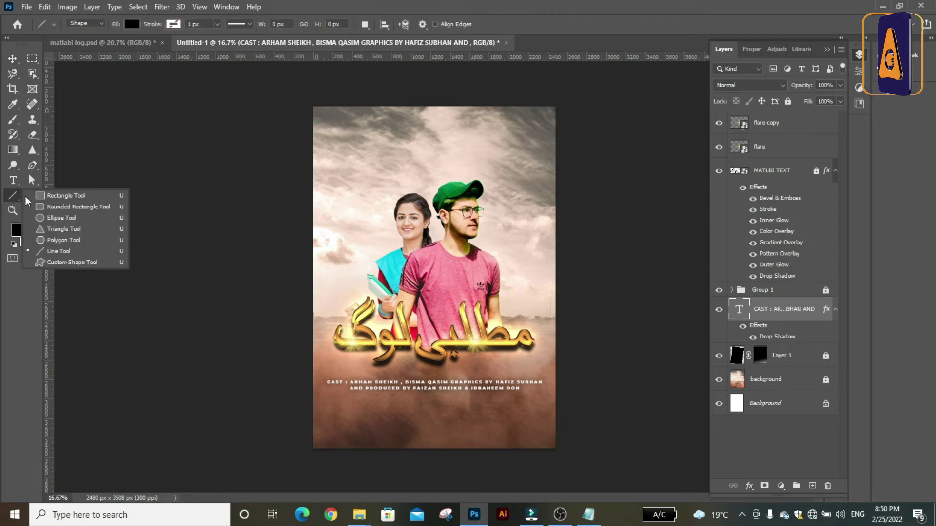
pyautogui.click(58, 251)
pyautogui.press('u')
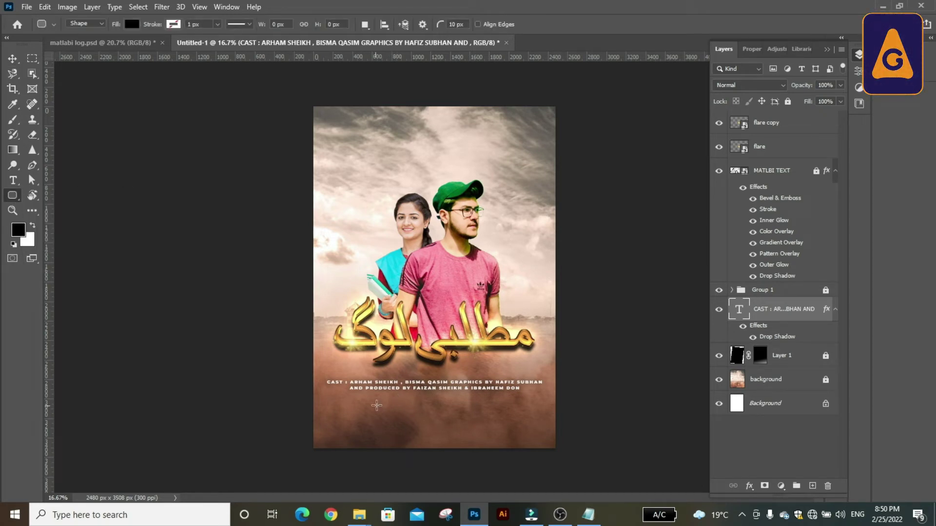
pyautogui.moveTo(377, 401); pyautogui.dragTo(493, 419)
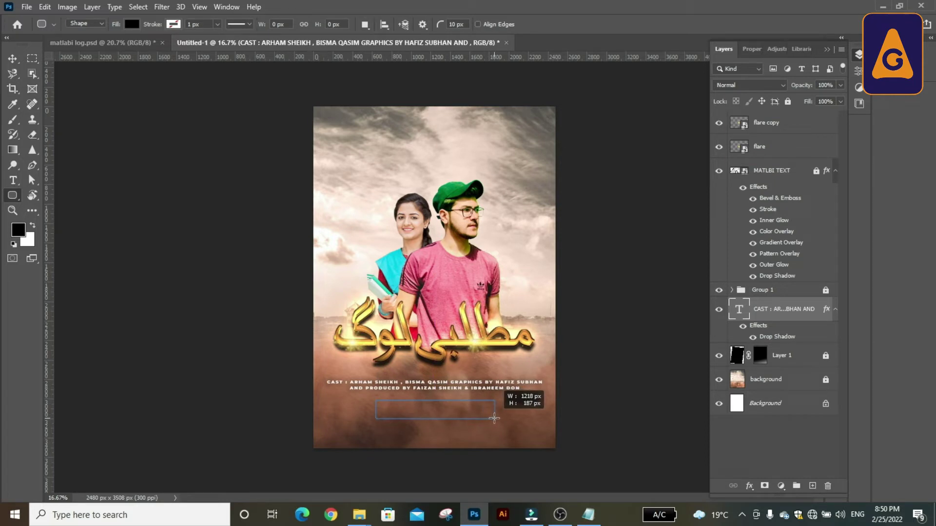
pyautogui.moveTo(494, 418); pyautogui.dragTo(503, 419)
pyautogui.press('v')
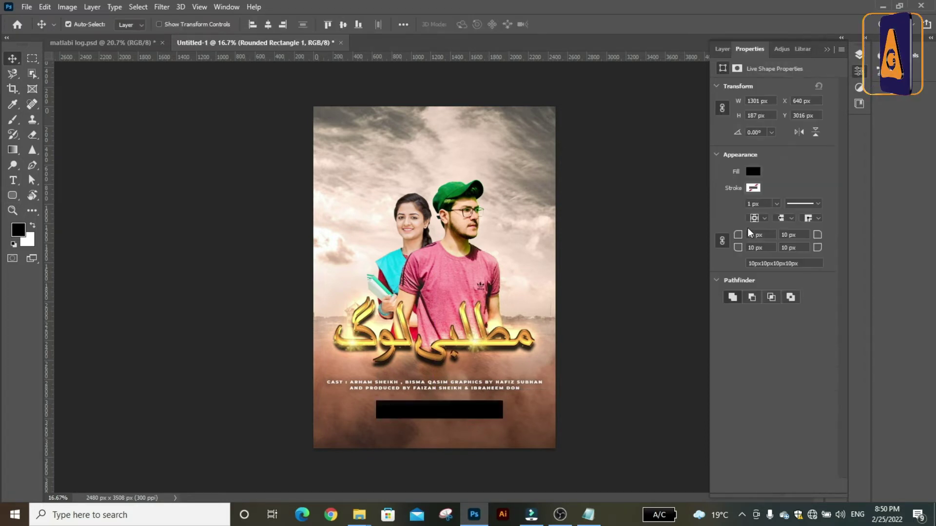
# Step: Round the rectangle's corners to 36 px and centre it horizontally on the poster
pyautogui.moveTo(738, 236); pyautogui.dragTo(750, 241)
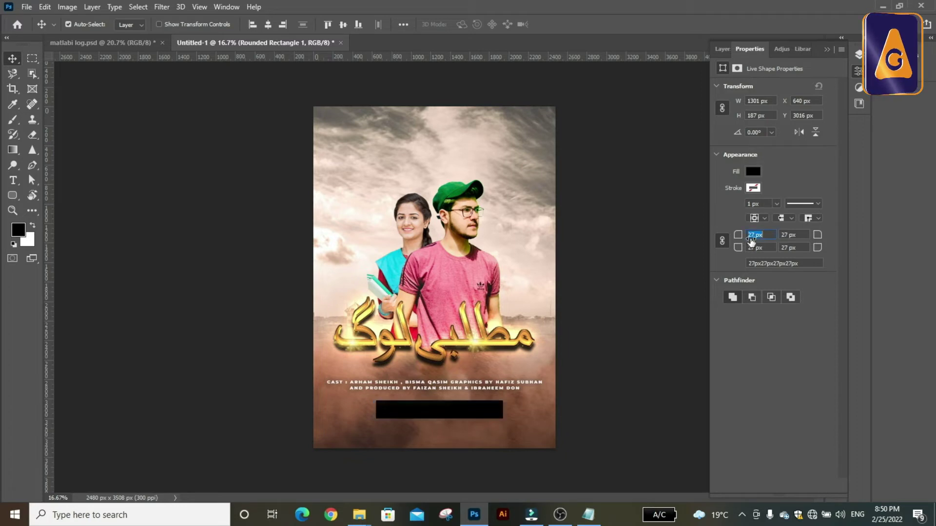
pyautogui.click(746, 238)
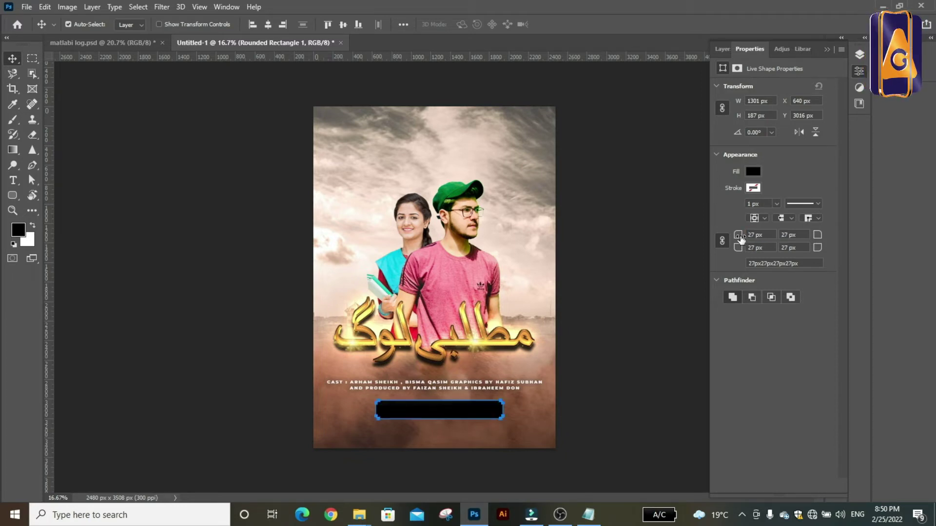
pyautogui.moveTo(740, 237); pyautogui.dragTo(747, 237)
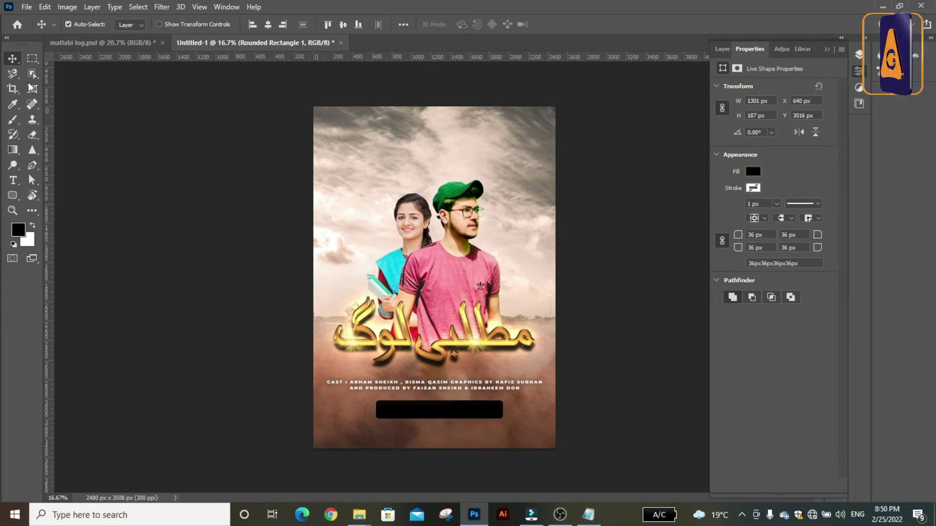
pyautogui.click(267, 27)
pyautogui.press('F7')
# Step: Add a COMING SOON text layer on the black rectangle
pyautogui.click(210, 187)
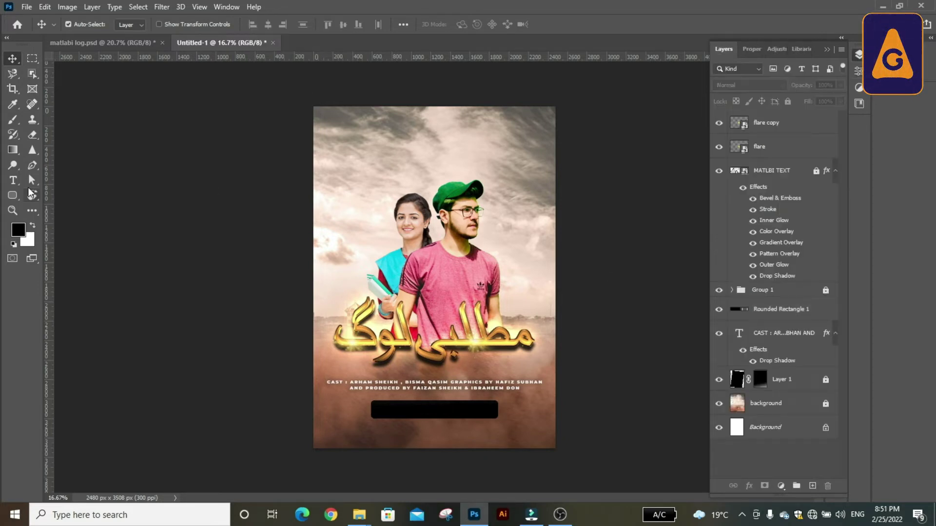
pyautogui.press('t')
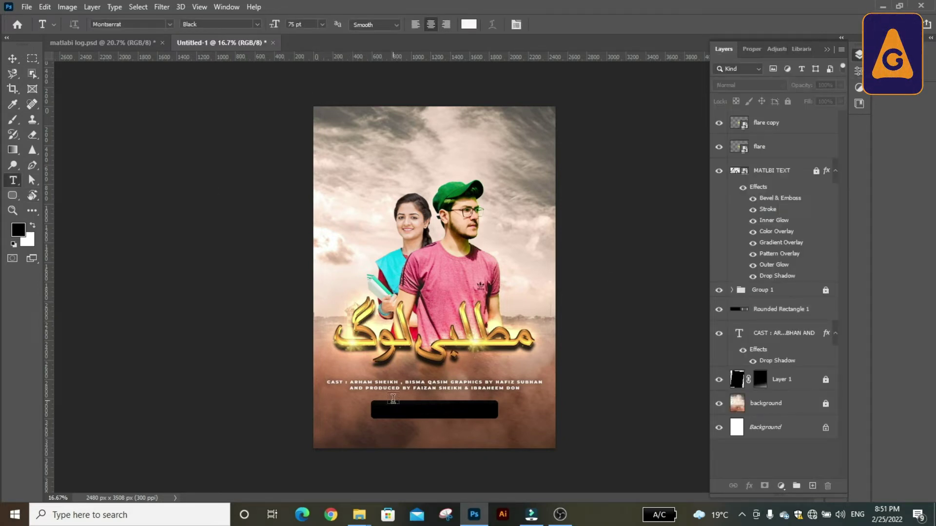
pyautogui.click(395, 405)
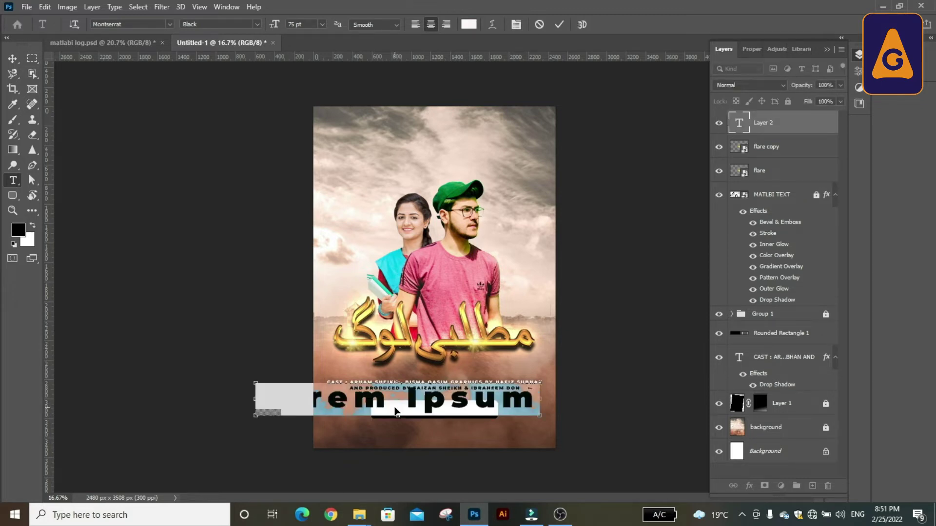
pyautogui.hotkey('ctrl', 'v')
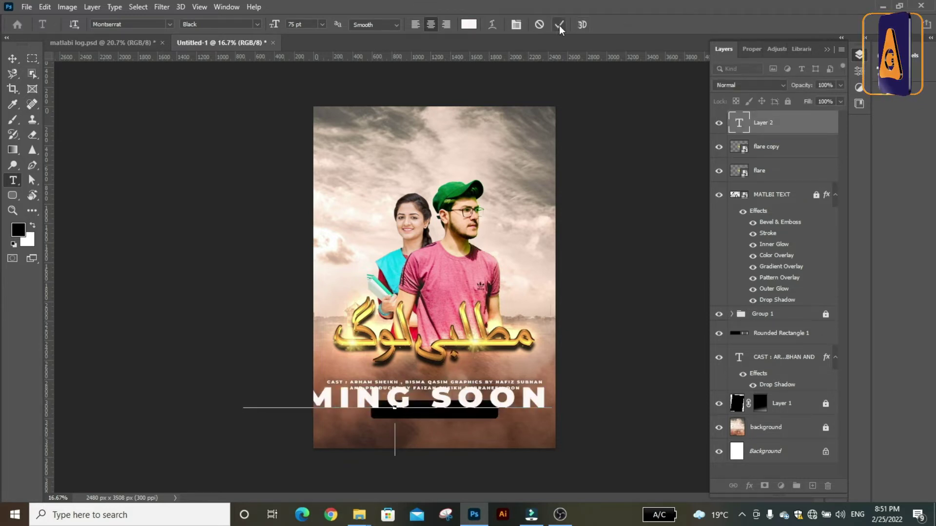
pyautogui.click(559, 25)
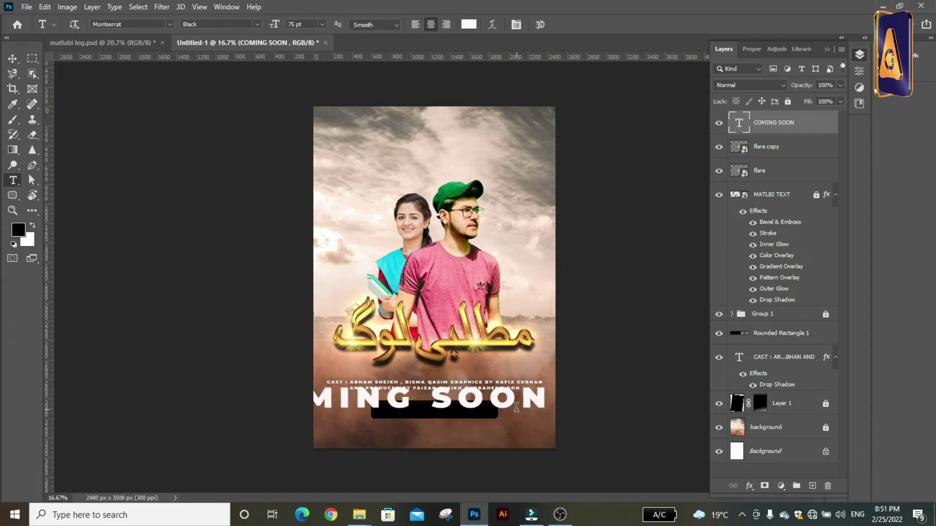
# Step: Shrink COMING SOON to fit and centre it horizontally over the black bar
pyautogui.click(12, 59)
pyautogui.hotkey('ctrl', 't')
pyautogui.moveTo(540, 441); pyautogui.dragTo(468, 435)
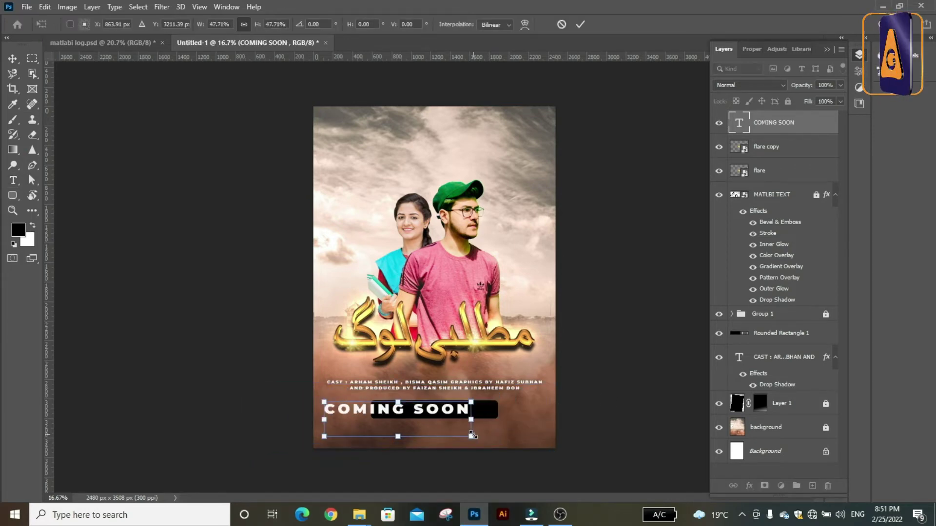
pyautogui.click(580, 24)
pyautogui.click(268, 25)
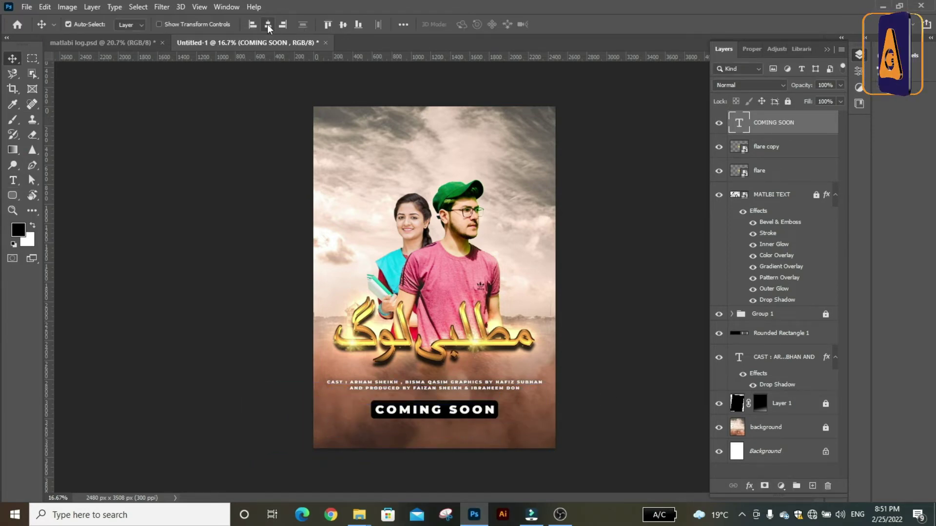
# Step: Make COMING SOON slightly smaller and nudge it up inside the bar
pyautogui.hotkey('ctrl', '+')
pyautogui.scroll(-3, 433, 278)
pyautogui.hotkey('ctrl', 't')
pyautogui.moveTo(526, 381); pyautogui.dragTo(517, 376)
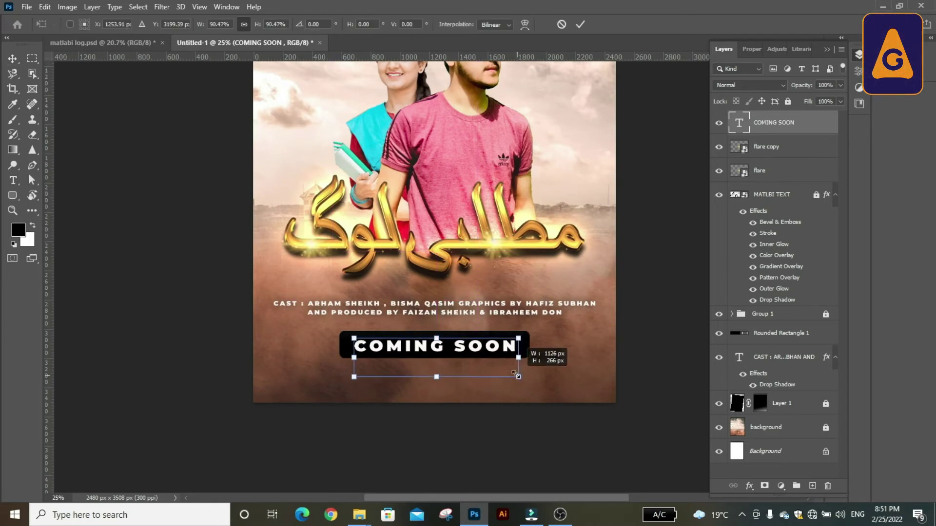
pyautogui.press('Return')
pyautogui.hotkey('shift', 'Up')
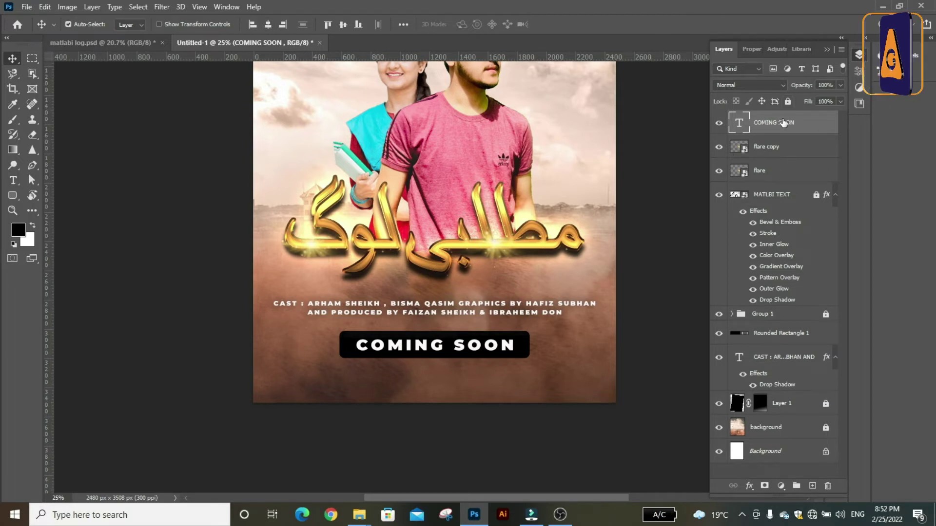
# Step: Move COMING SOON above Rounded Rectangle 1, mask the bar and load the letter selection
pyautogui.moveTo(780, 122); pyautogui.dragTo(766, 322)
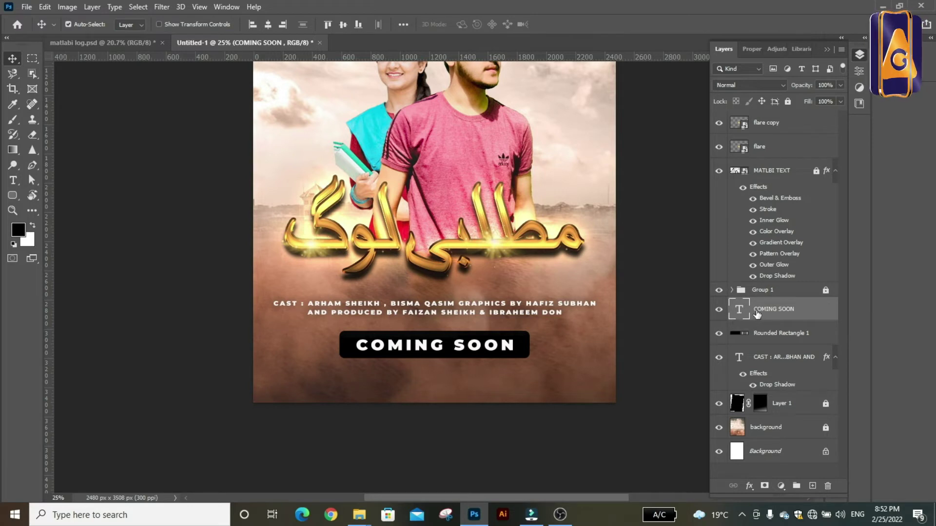
pyautogui.click(758, 333)
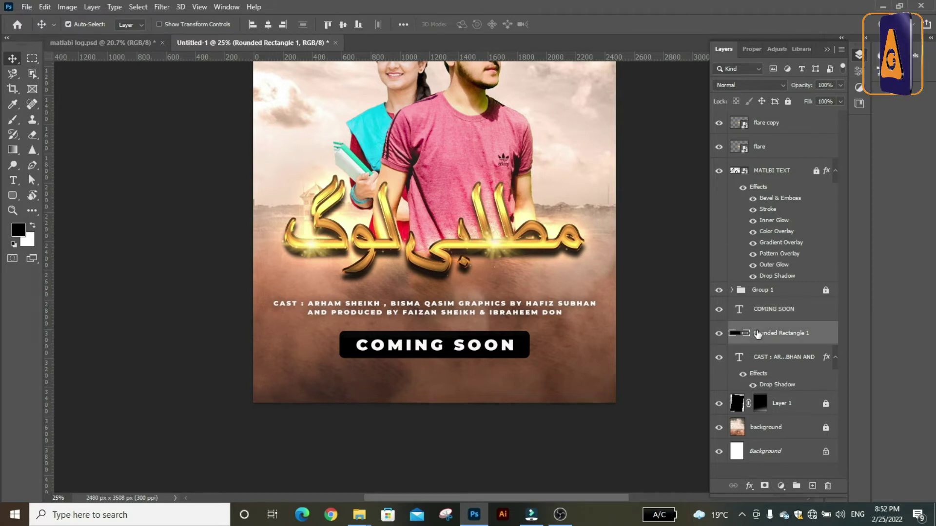
pyautogui.click(764, 485)
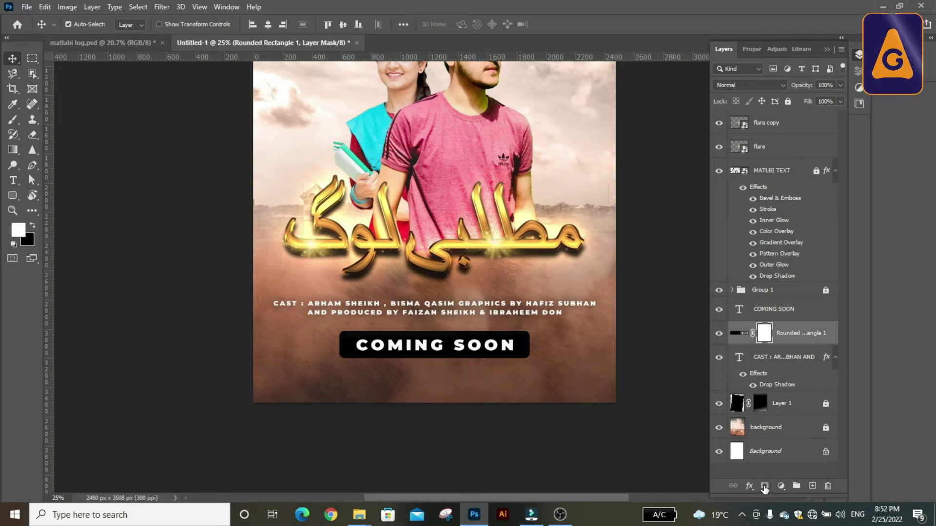
pyautogui.click(757, 310)
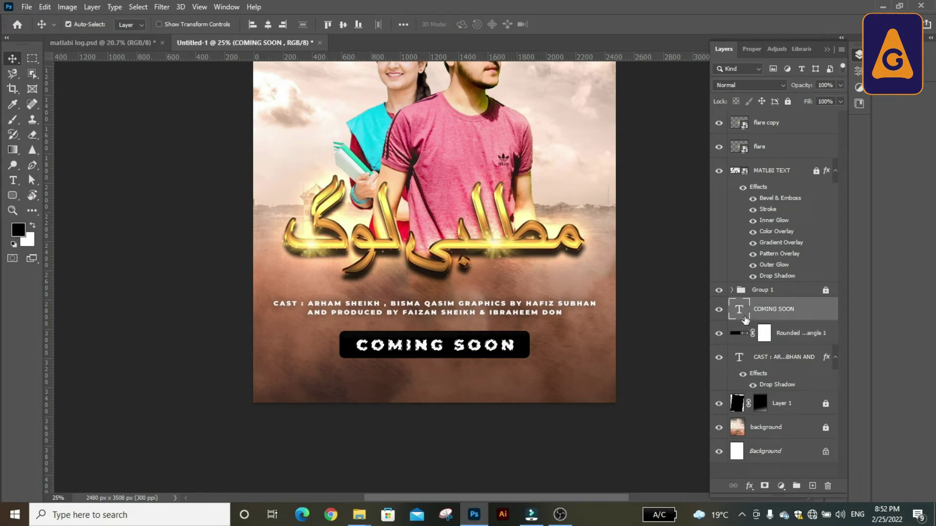
pyautogui.click(764, 336)
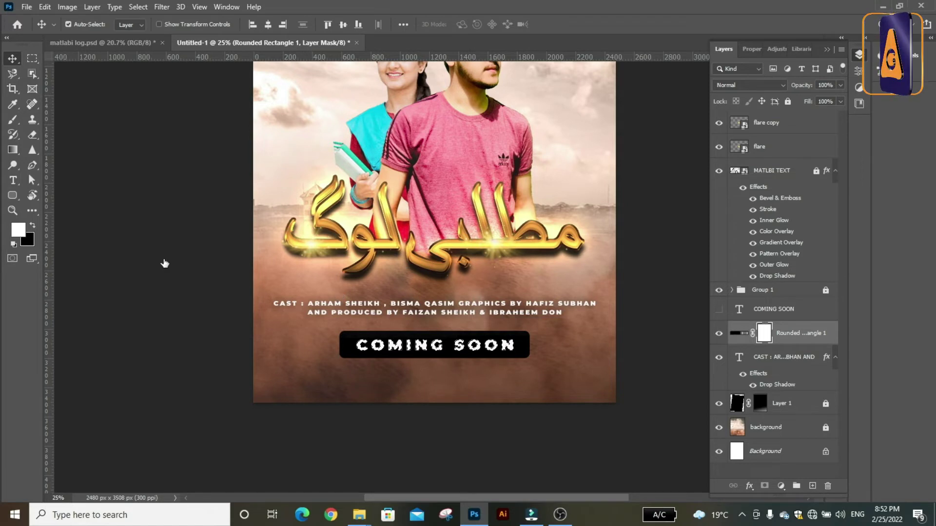
pyautogui.hotkey('ctrl', 'z')
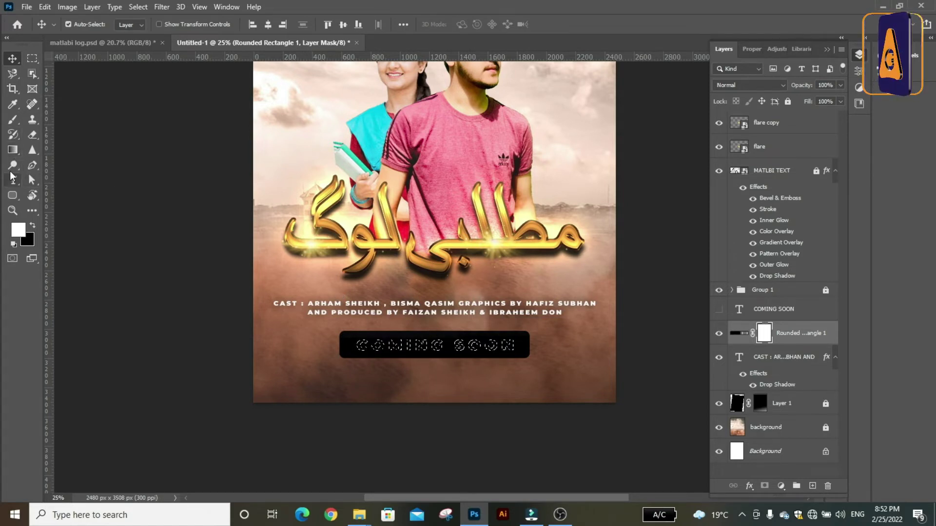
# Step: Paint black on the bar's mask to cut out the letters, then delete the text layer
pyautogui.click(12, 125)
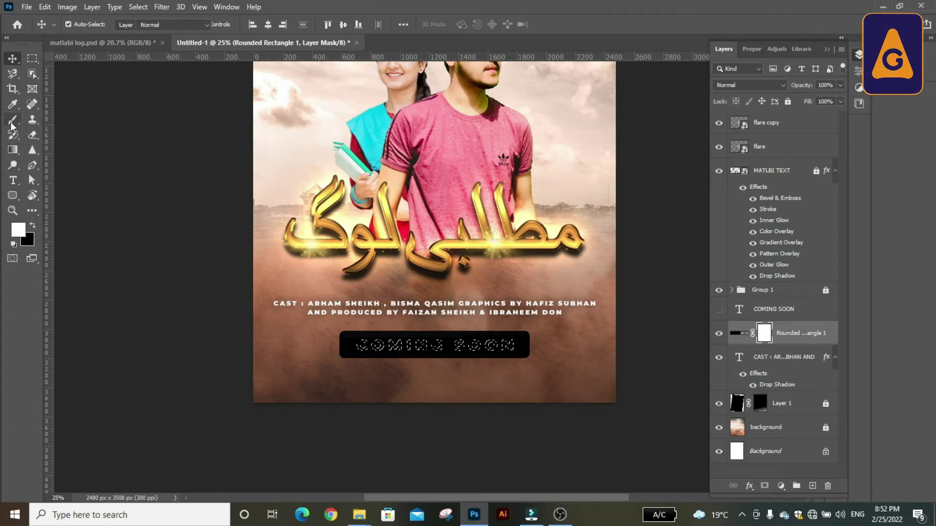
pyautogui.click(31, 224)
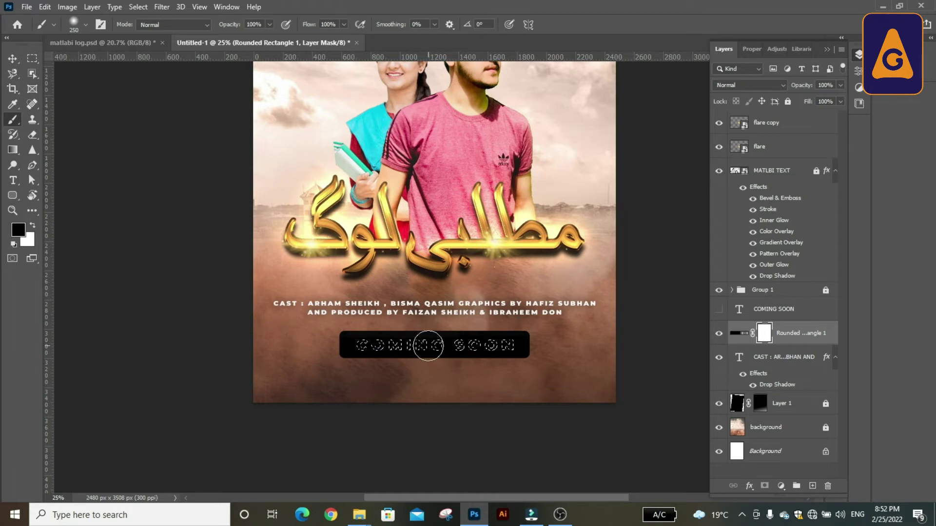
pyautogui.moveTo(428, 346)
pyautogui.mouseDown()
pyautogui.moveTo(410, 336)
pyautogui.moveTo(501, 332)
pyautogui.moveTo(502, 349)
pyautogui.moveTo(491, 337)
pyautogui.mouseUp()
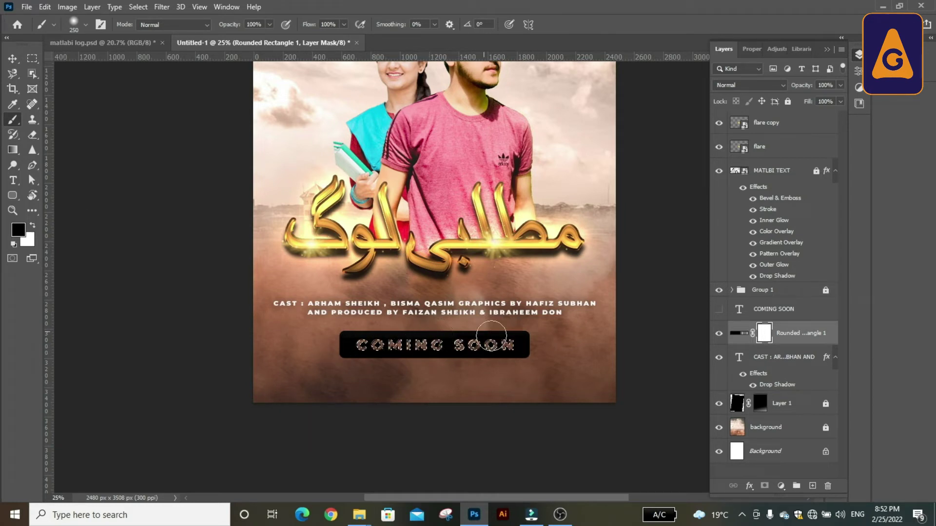
pyautogui.click(11, 60)
pyautogui.hotkey('ctrl', 'd')
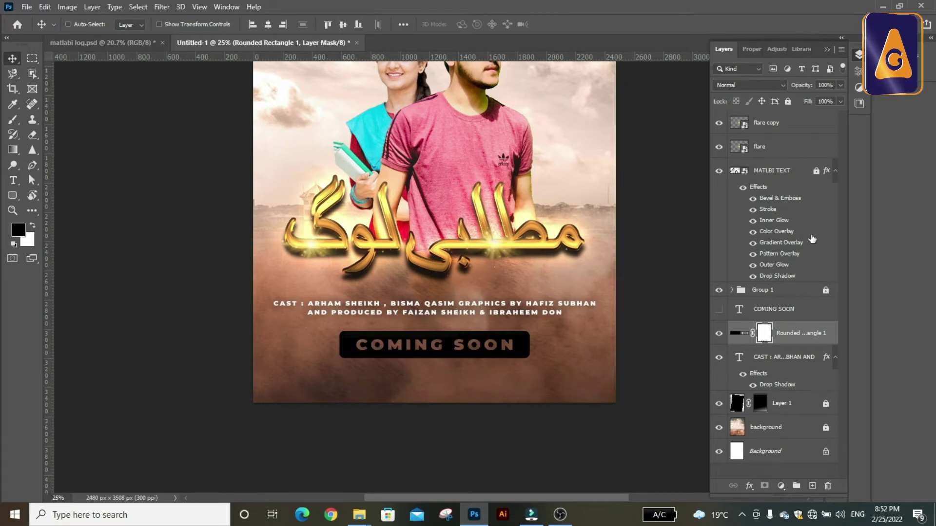
pyautogui.click(776, 309)
pyautogui.press('Delete')
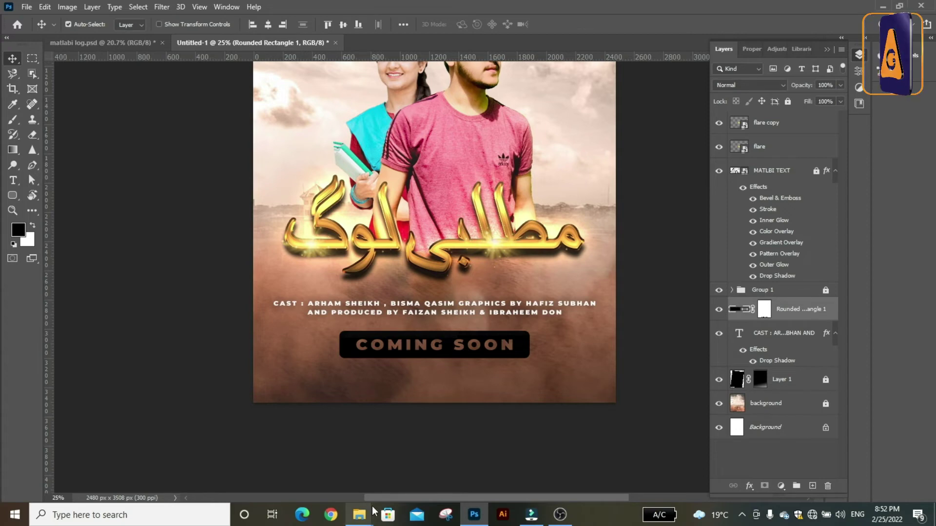
# Step: Place the gold texture image from the assets folder over the black bar
pyautogui.click(296, 468)
pyautogui.moveTo(258, 149)
pyautogui.mouseDown()
pyautogui.moveTo(472, 481)
pyautogui.moveTo(453, 341)
pyautogui.mouseUp()
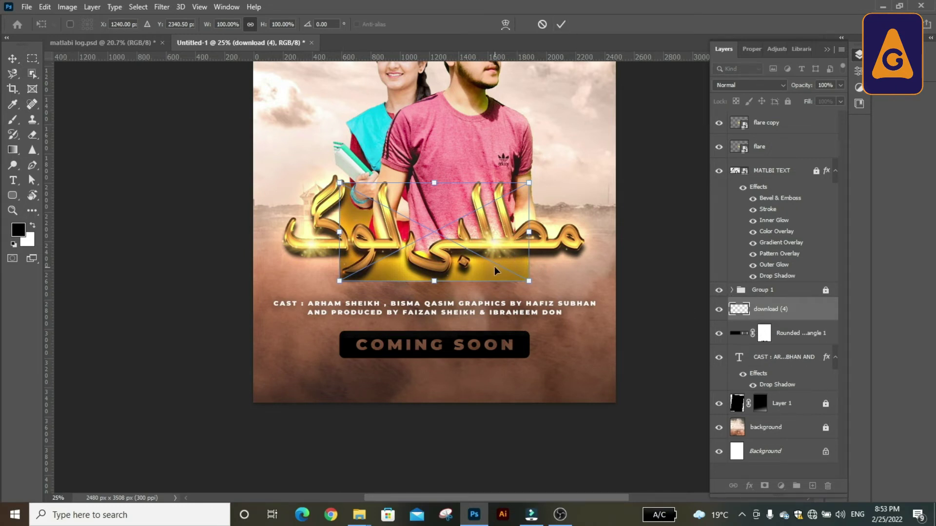
pyautogui.moveTo(494, 266); pyautogui.dragTo(493, 359)
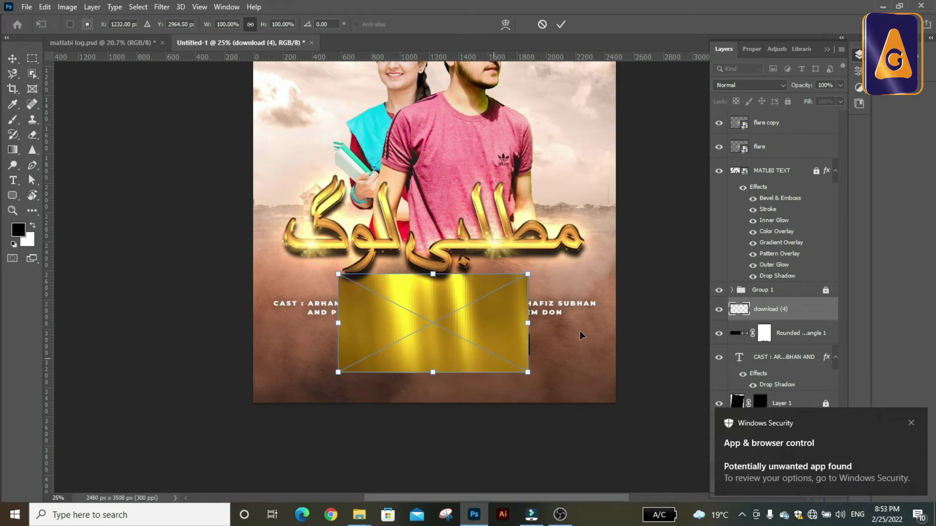
pyautogui.press('Return')
# Step: Clip the gold texture to the rounded bar and enlarge it past the bar's edges
pyautogui.keyDown('alt'); pyautogui.click(747, 321); pyautogui.keyUp('alt')
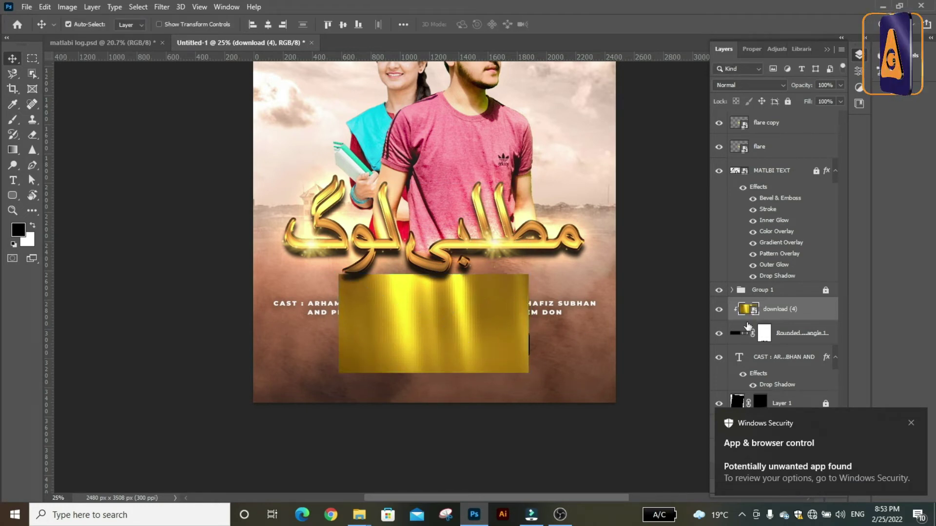
pyautogui.hotkey('ctrl', 't')
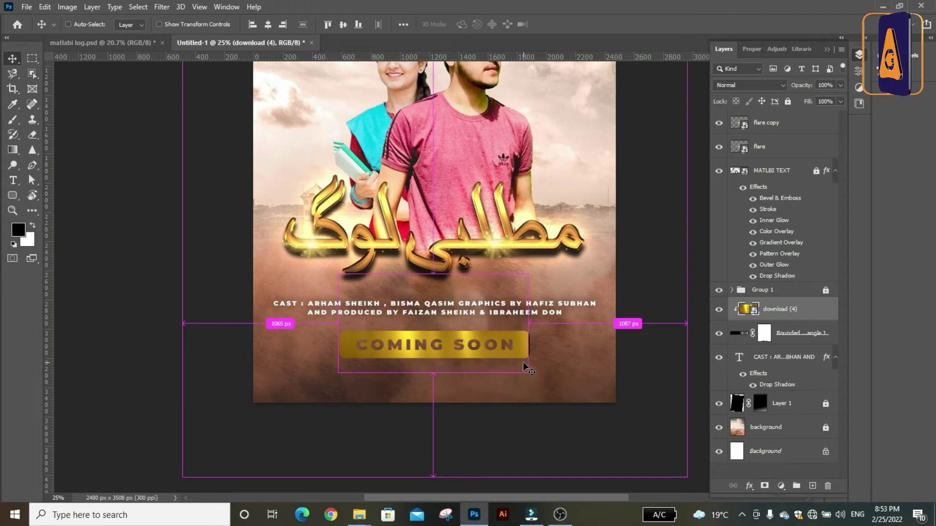
pyautogui.moveTo(527, 369); pyautogui.dragTo(601, 397)
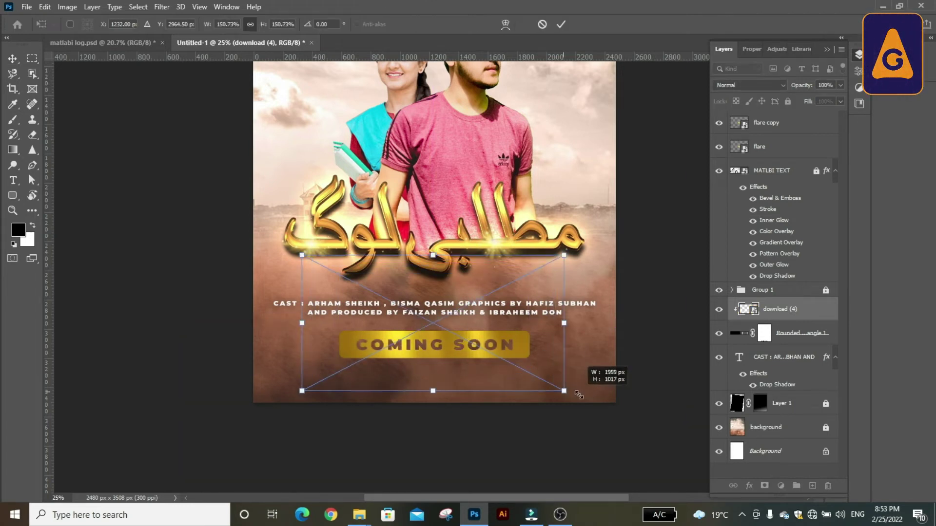
pyautogui.click(561, 24)
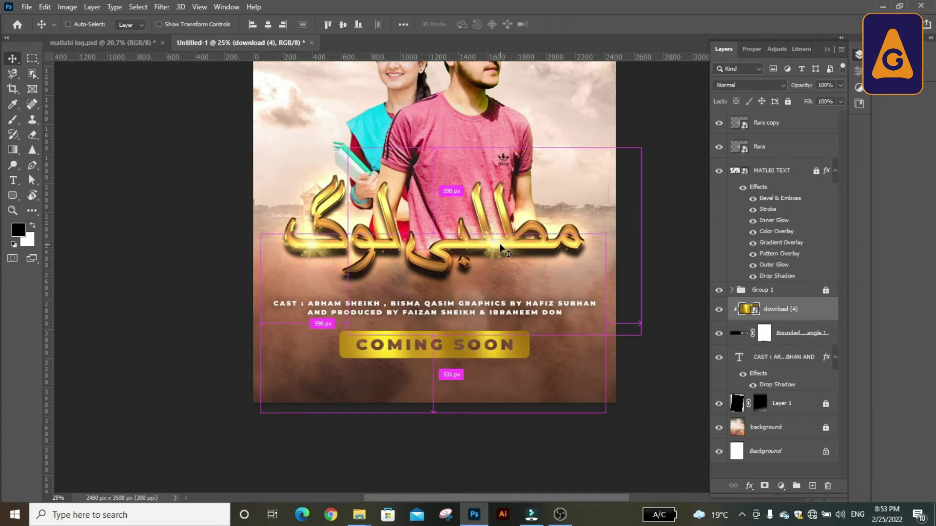
pyautogui.hotkey('ctrl', '-')
pyautogui.hotkey('ctrl', '-')
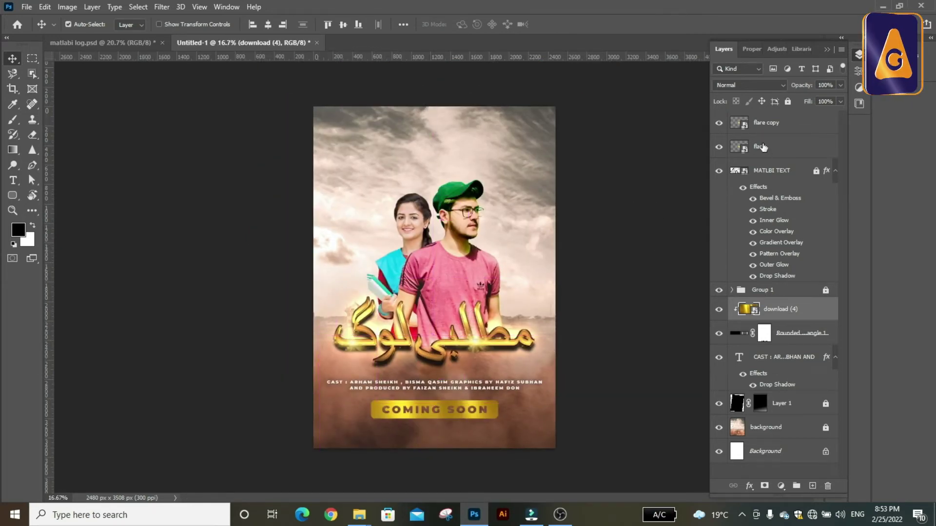
# Step: Copy the flare layer above the plaque and place it on the plaque's right end
pyautogui.click(761, 124)
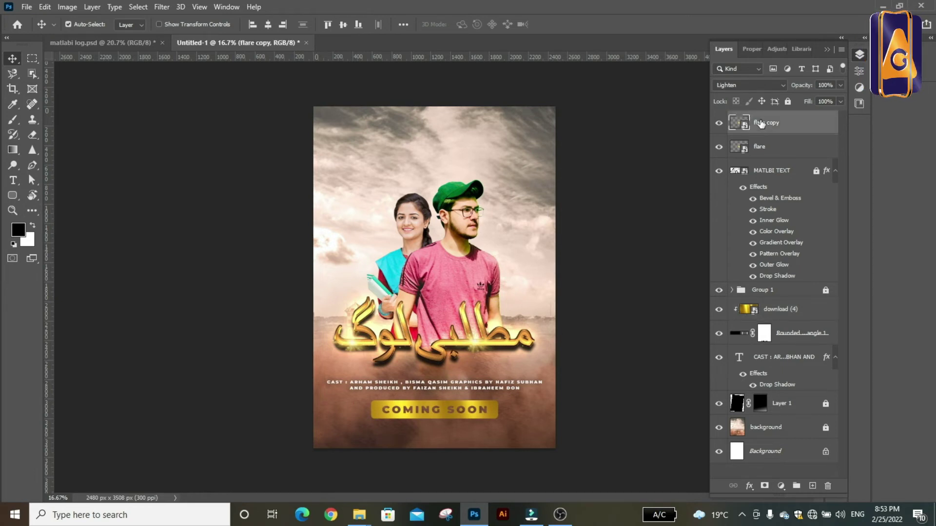
pyautogui.moveTo(761, 124)
pyautogui.mouseDown()
pyautogui.moveTo(758, 314)
pyautogui.moveTo(756, 302)
pyautogui.mouseUp()
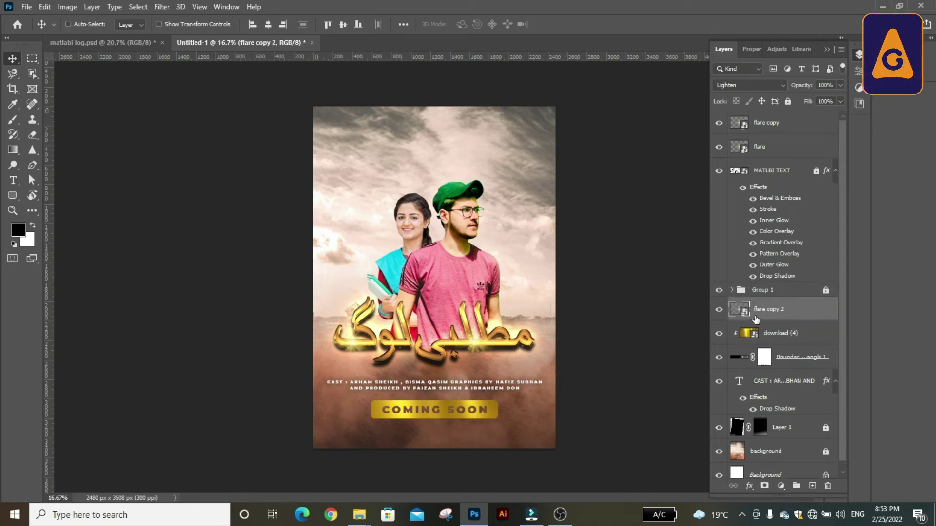
pyautogui.hotkey('ctrl', 't')
pyautogui.moveTo(356, 338); pyautogui.dragTo(504, 397)
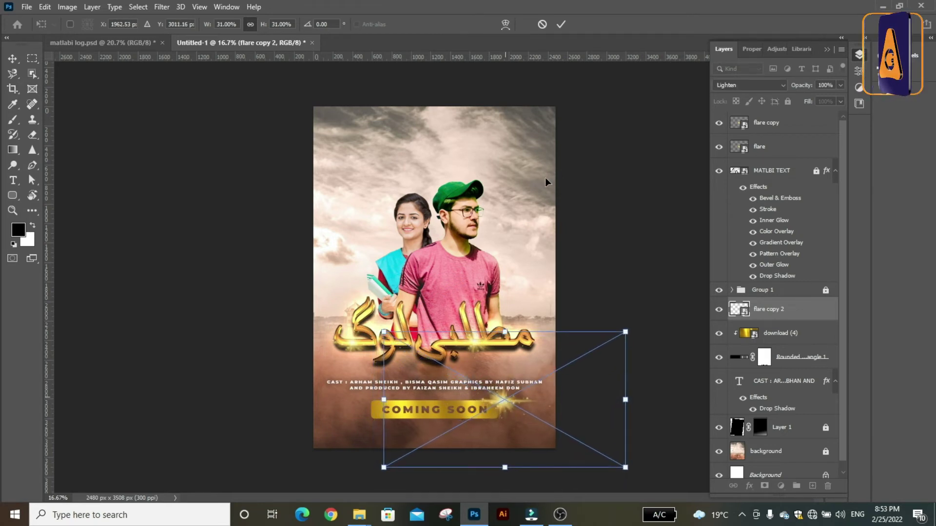
pyautogui.click(560, 24)
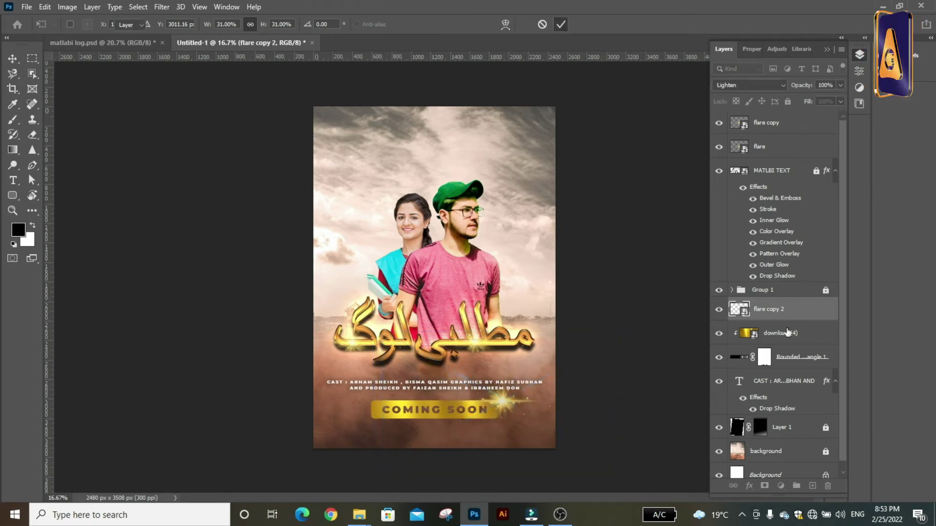
# Step: Duplicate that flare and move the copy to the plaque's left end
pyautogui.hotkey('ctrl', 'j')
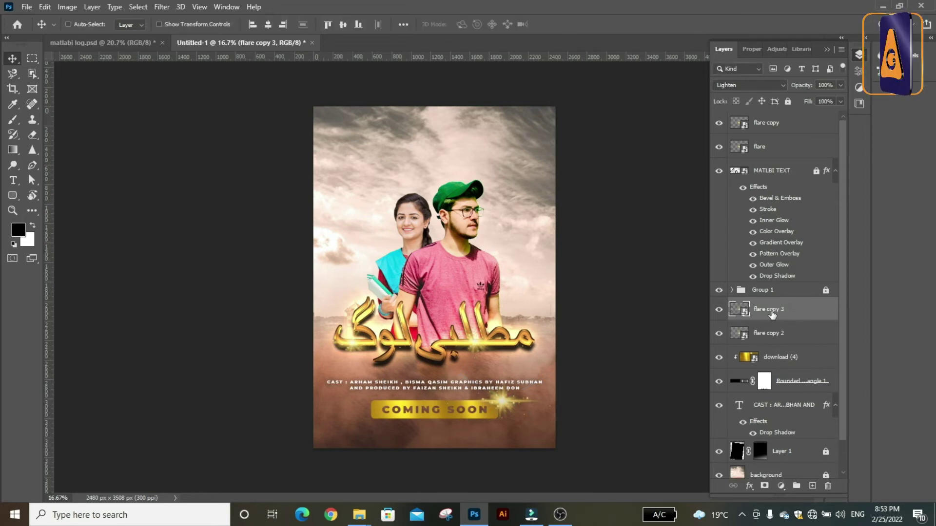
pyautogui.press('t')
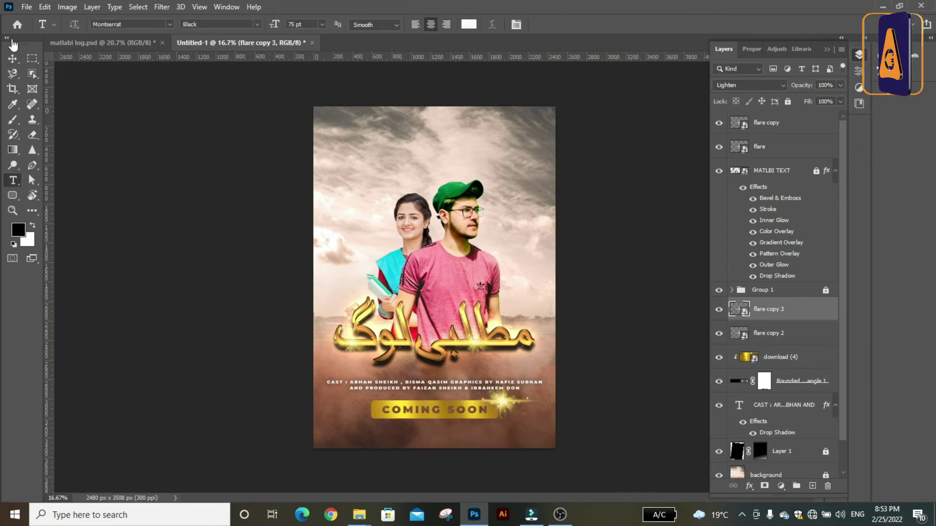
pyautogui.click(13, 58)
pyautogui.hotkey('ctrl', 't')
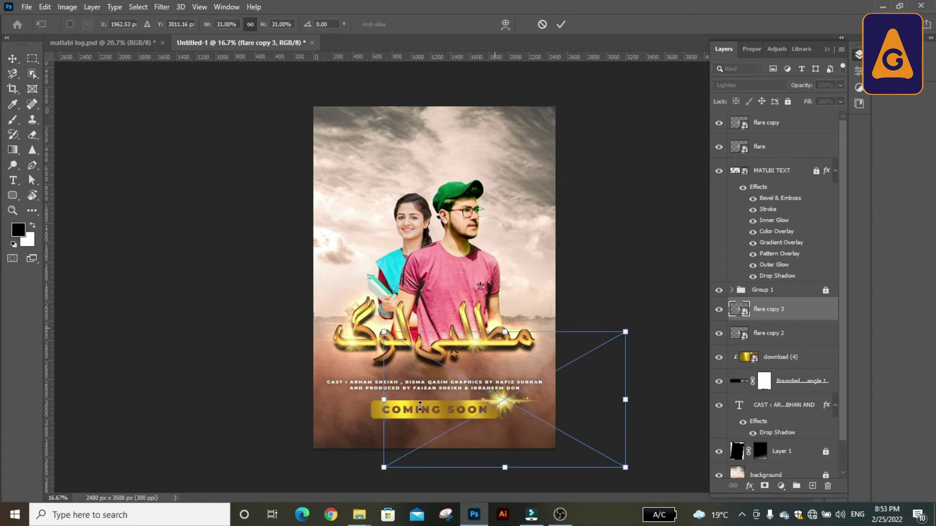
pyautogui.moveTo(498, 408); pyautogui.dragTo(373, 410)
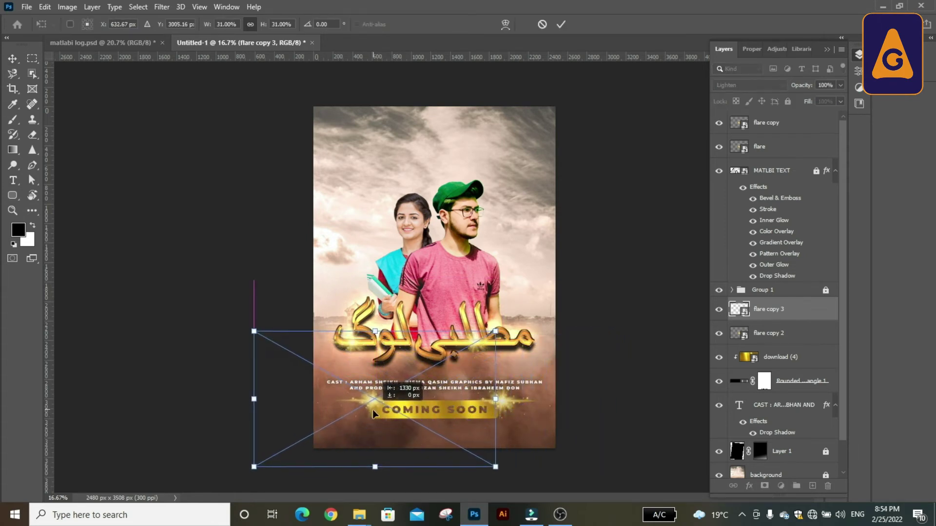
pyautogui.click(560, 27)
pyautogui.click(790, 360)
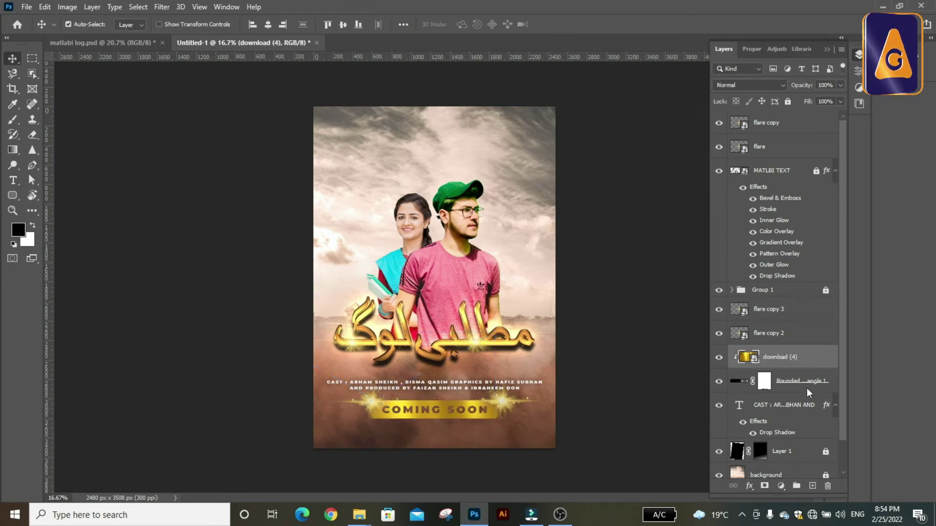
pyautogui.click(785, 383)
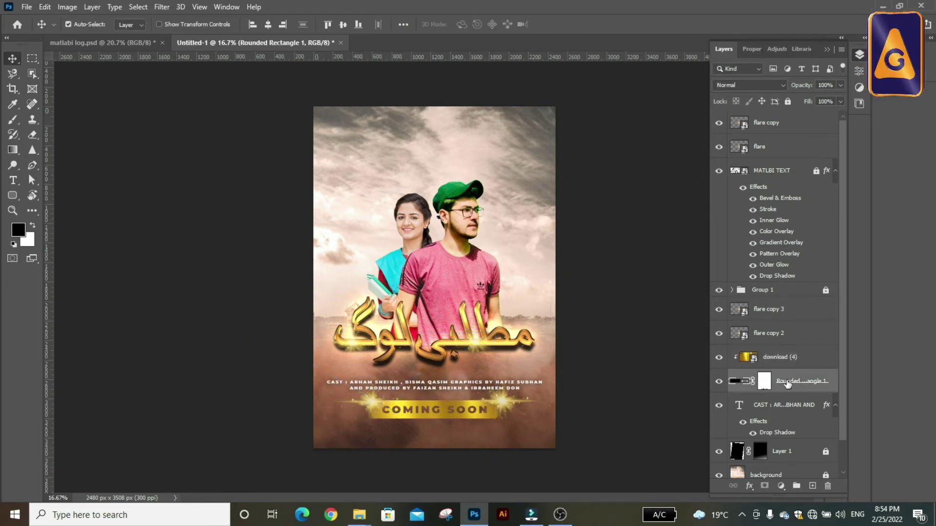
# Step: Give Rounded Rectangle 1 a Drop Shadow at 66% opacity, 13% spread and 21 px size
pyautogui.click(750, 485)
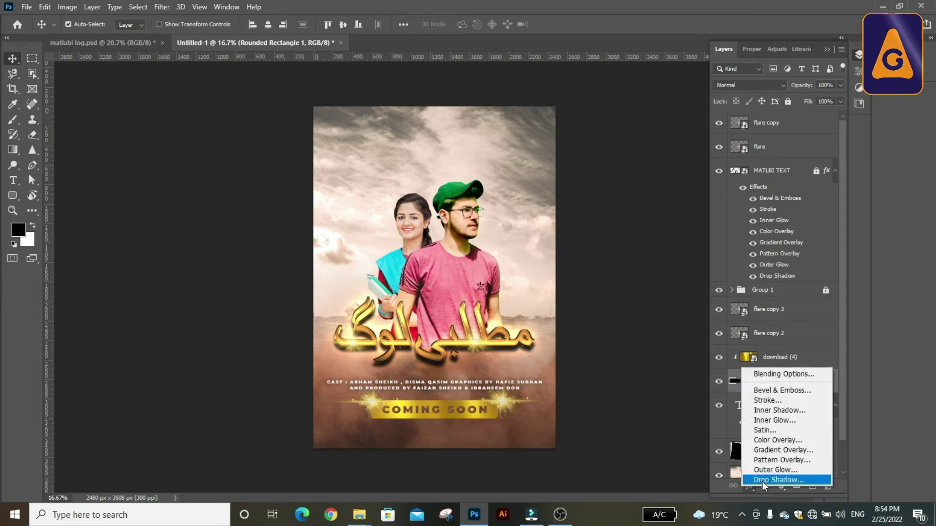
pyautogui.click(762, 482)
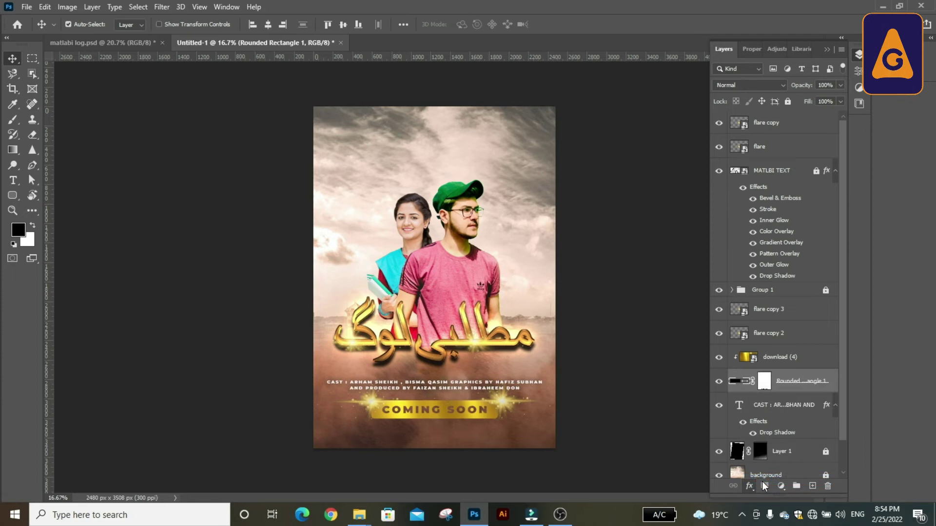
pyautogui.moveTo(681, 170); pyautogui.dragTo(763, 172)
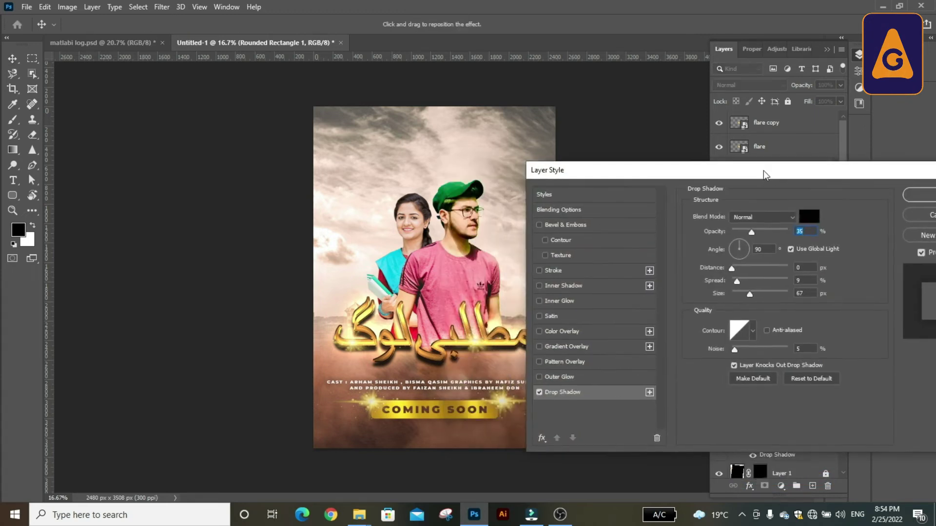
pyautogui.moveTo(766, 234); pyautogui.dragTo(768, 239)
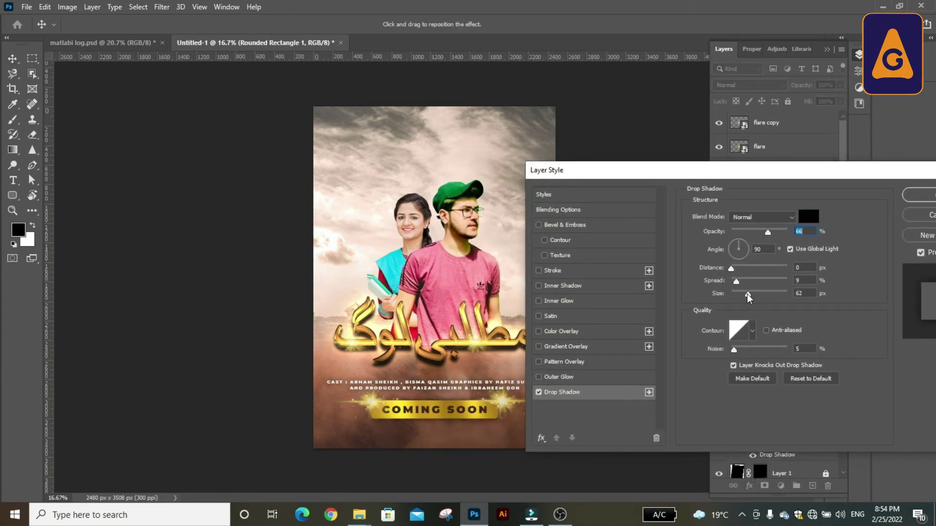
pyautogui.moveTo(748, 294); pyautogui.dragTo(740, 285)
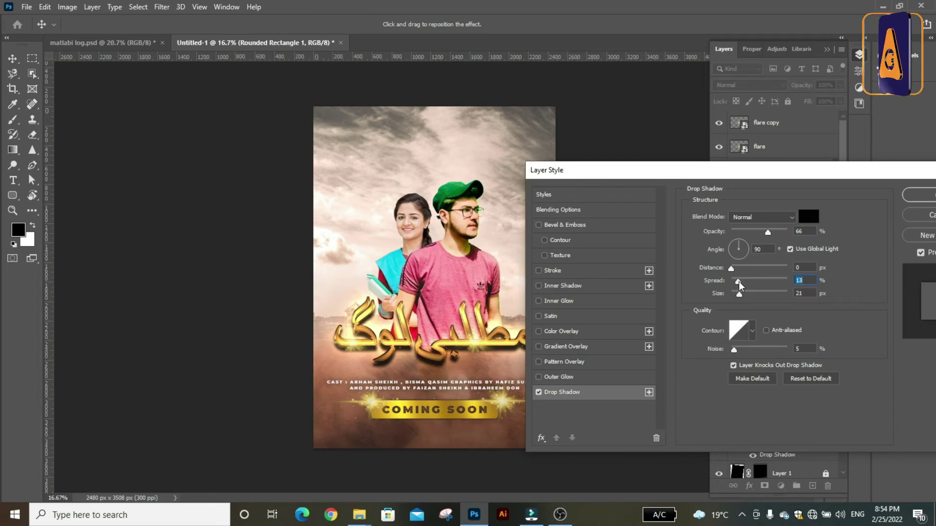
pyautogui.click(919, 195)
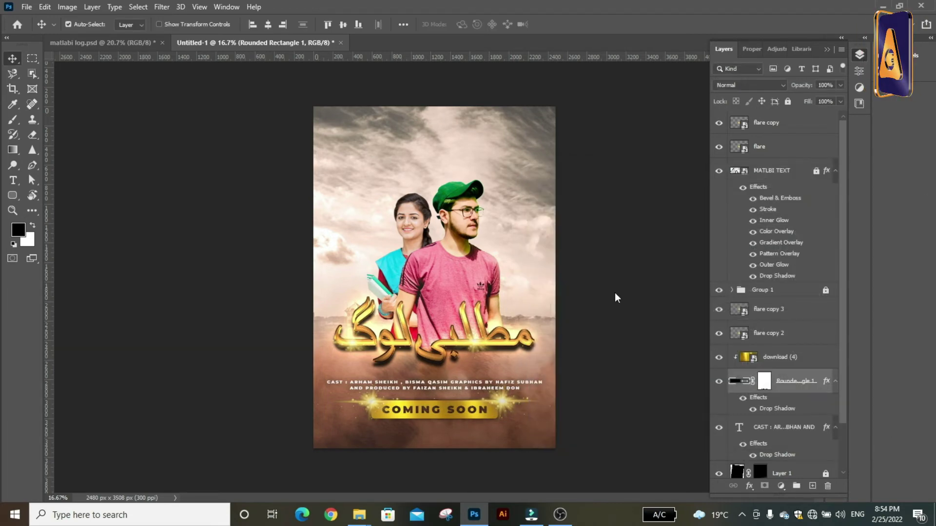
pyautogui.moveTo(616, 298); pyautogui.dragTo(555, 320)
pyautogui.hotkey('ctrl', '0')
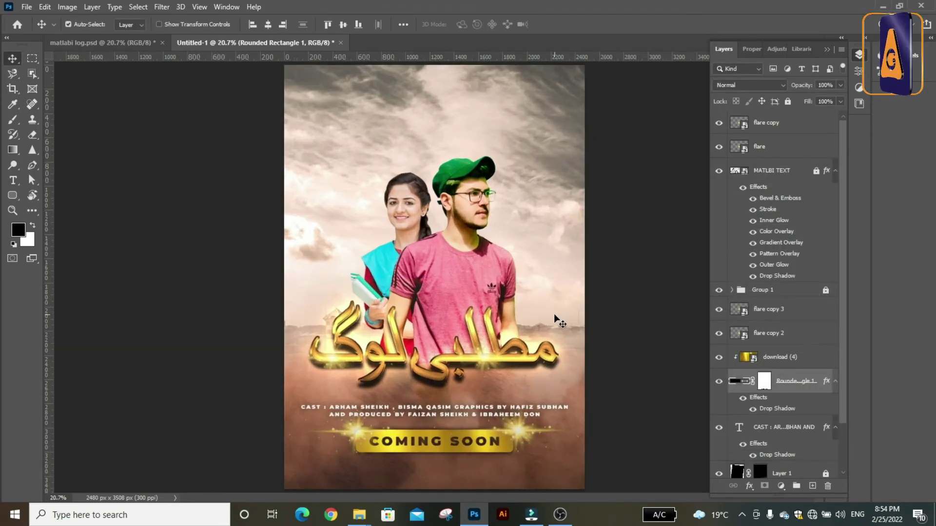
# Step: Place the images (3) light streak at 214%, lowered over the Urdu title, in Lighten mode
pyautogui.click(359, 514)
pyautogui.moveTo(516, 151)
pyautogui.mouseDown()
pyautogui.moveTo(495, 360)
pyautogui.moveTo(439, 393)
pyautogui.mouseUp()
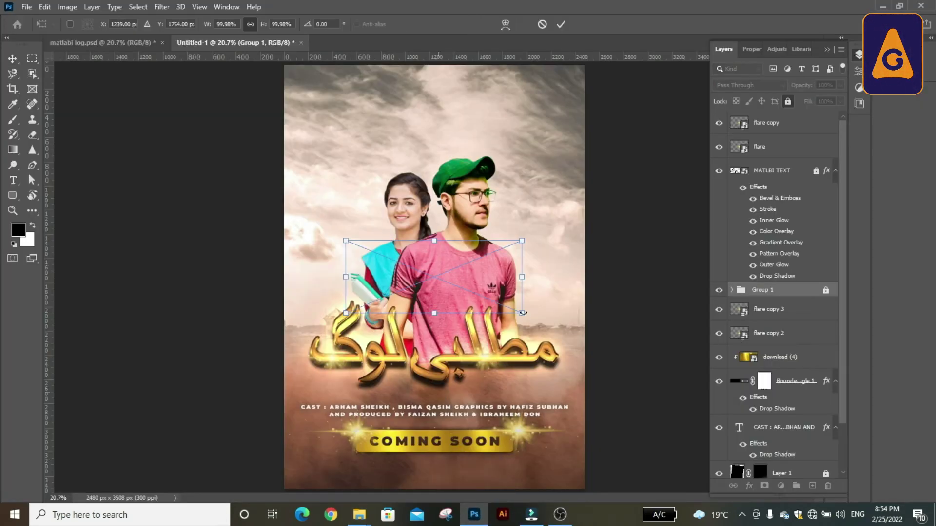
pyautogui.moveTo(522, 312); pyautogui.dragTo(624, 354)
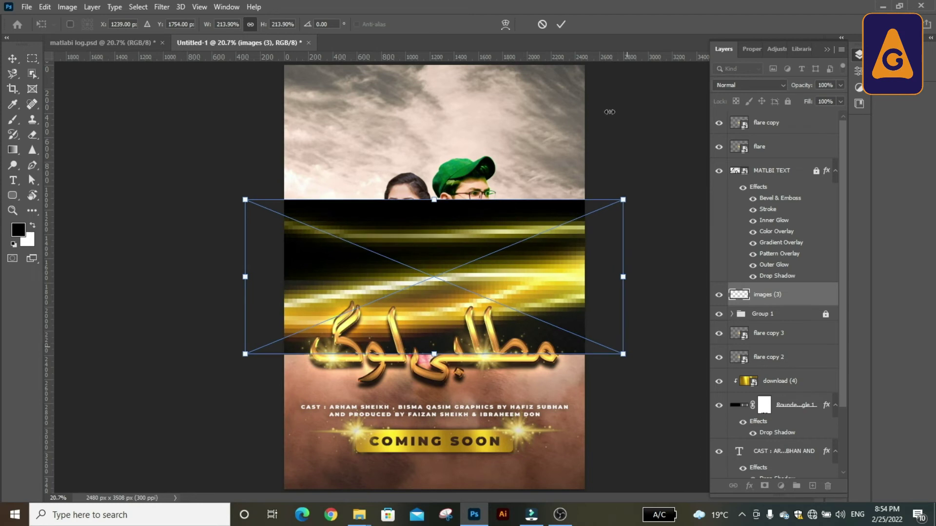
pyautogui.moveTo(532, 278); pyautogui.dragTo(534, 330)
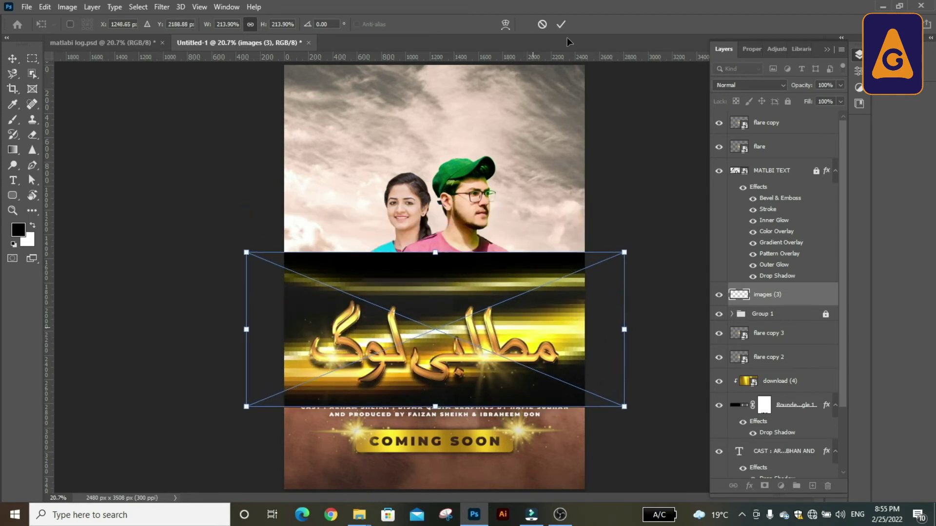
pyautogui.click(563, 24)
pyautogui.click(781, 85)
pyautogui.press('Down')
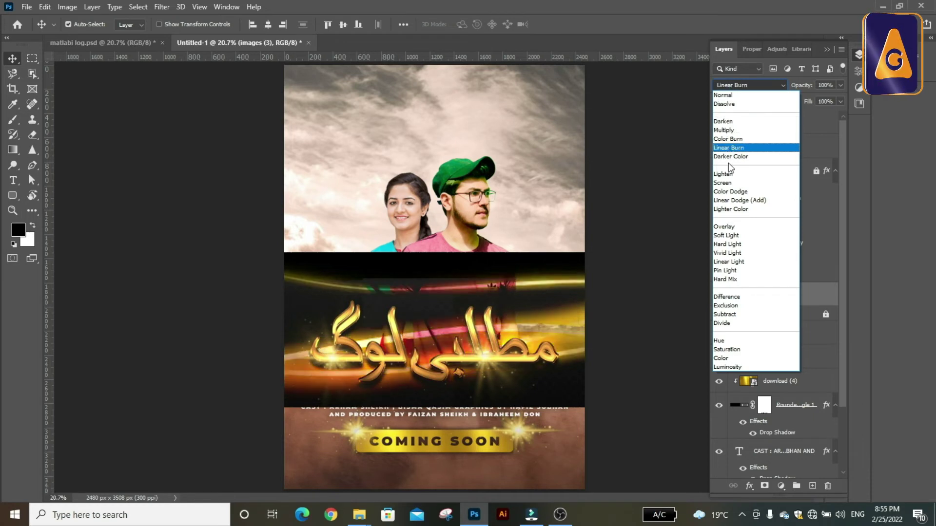
pyautogui.click(726, 175)
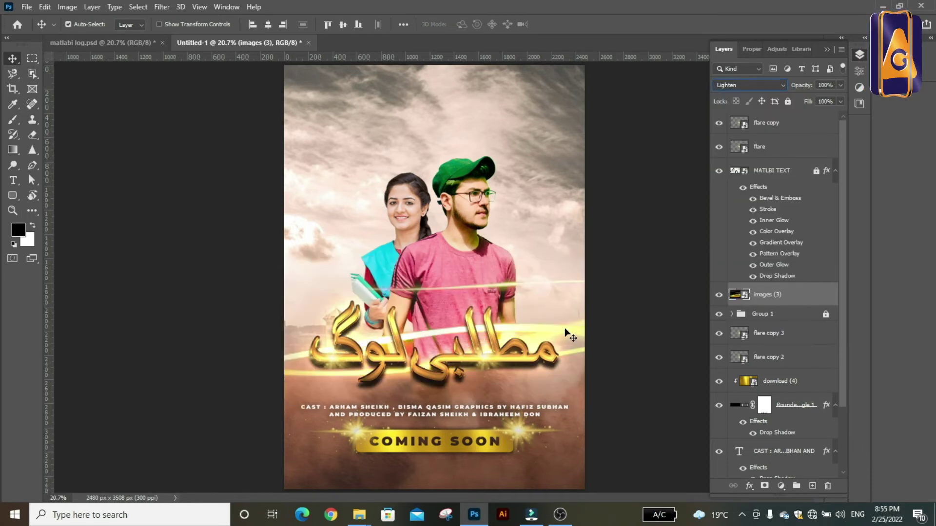
# Step: Rasterize the streak layer and erase the part crossing the man's shirt
pyautogui.click(33, 135)
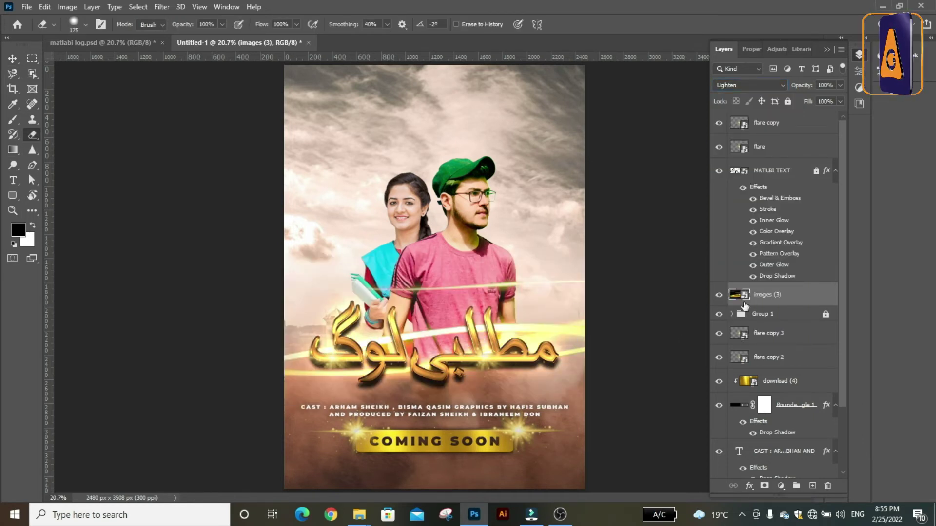
pyautogui.rightClick(755, 295)
pyautogui.click(800, 215)
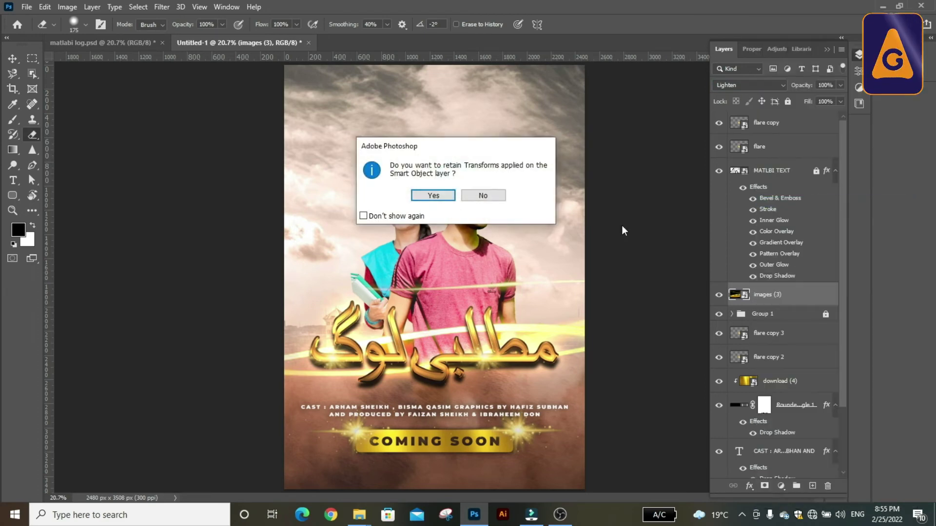
pyautogui.click(433, 196)
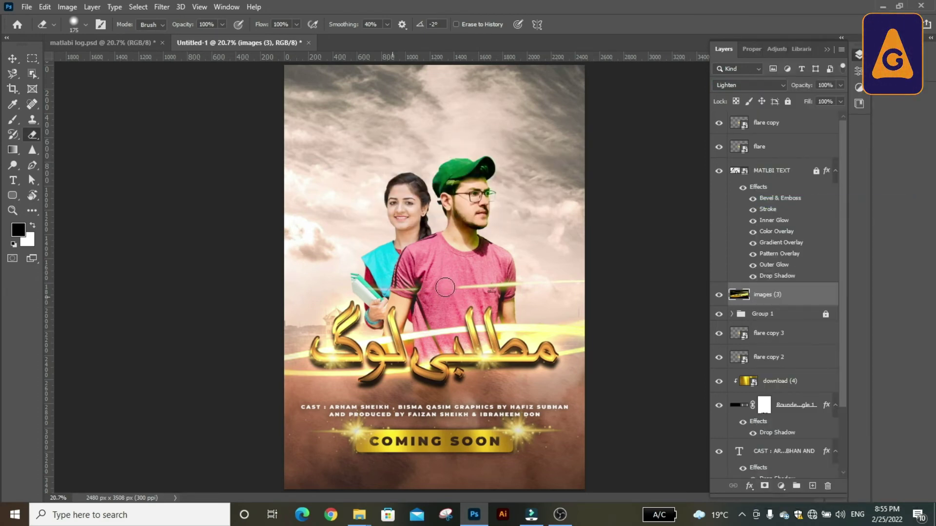
pyautogui.moveTo(445, 287); pyautogui.dragTo(589, 282)
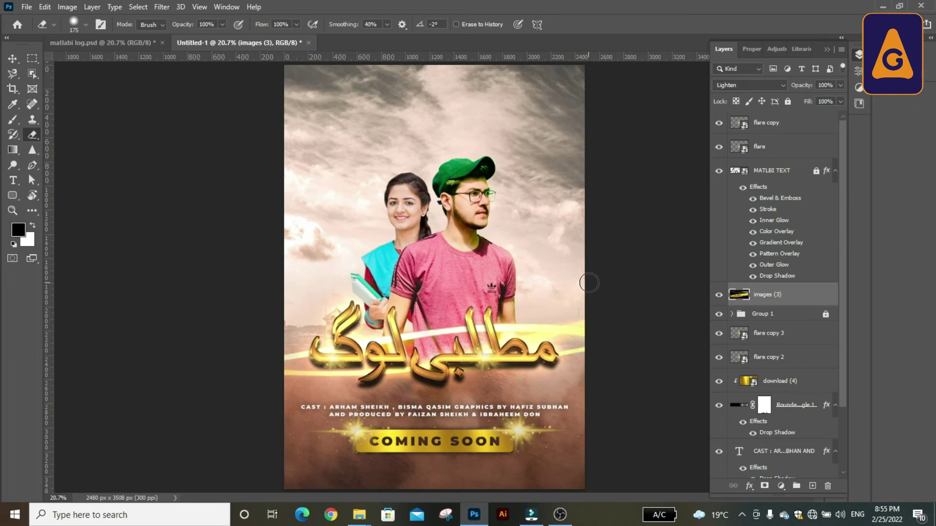
# Step: Rotate the light streak slightly with Free Transform
pyautogui.click(13, 58)
pyautogui.hotkey('ctrl', 't')
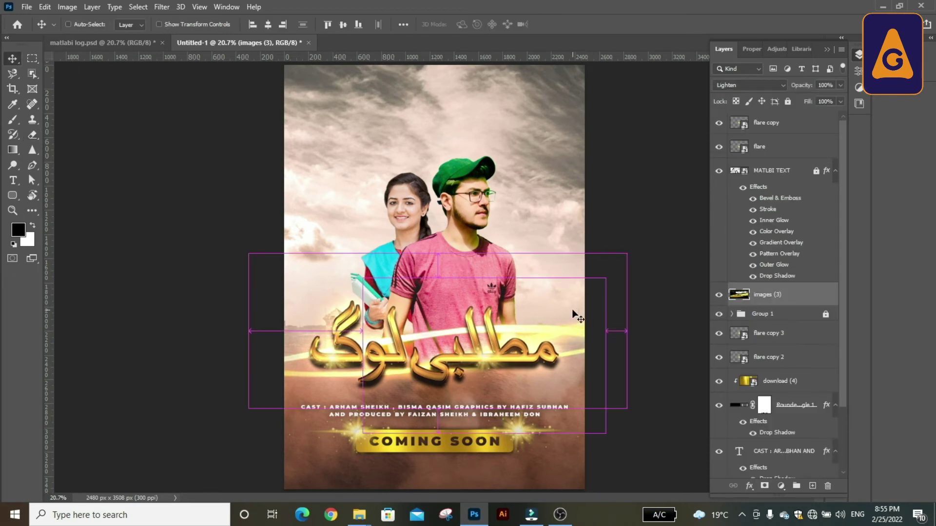
pyautogui.moveTo(637, 242); pyautogui.dragTo(644, 258)
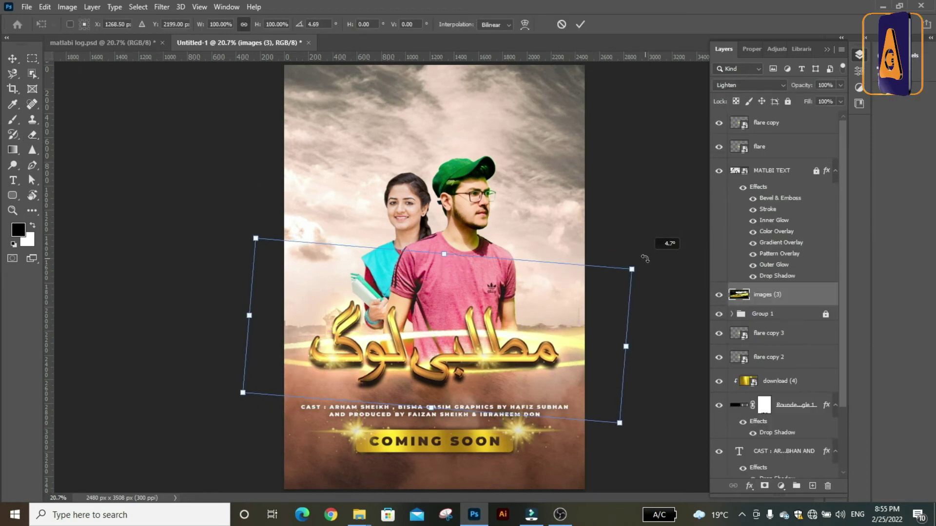
pyautogui.click(580, 25)
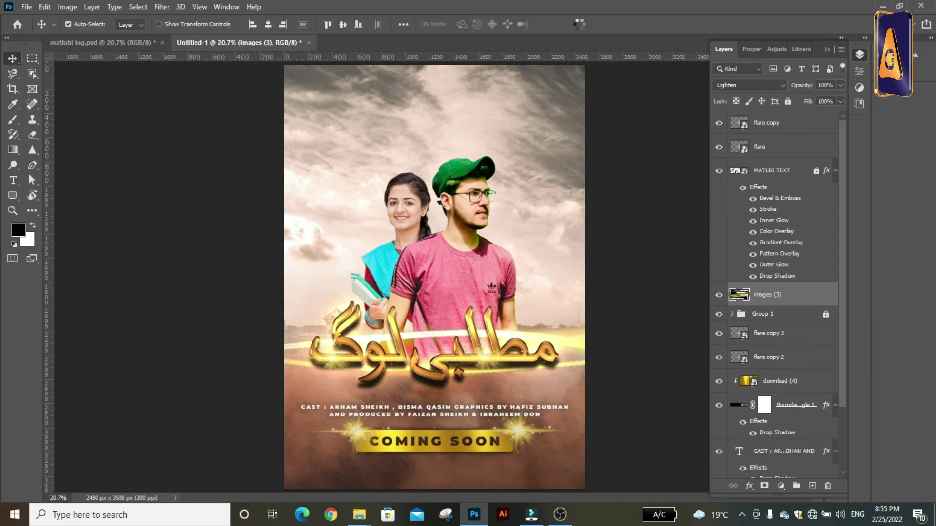
pyautogui.hotkey('ctrl', 't')
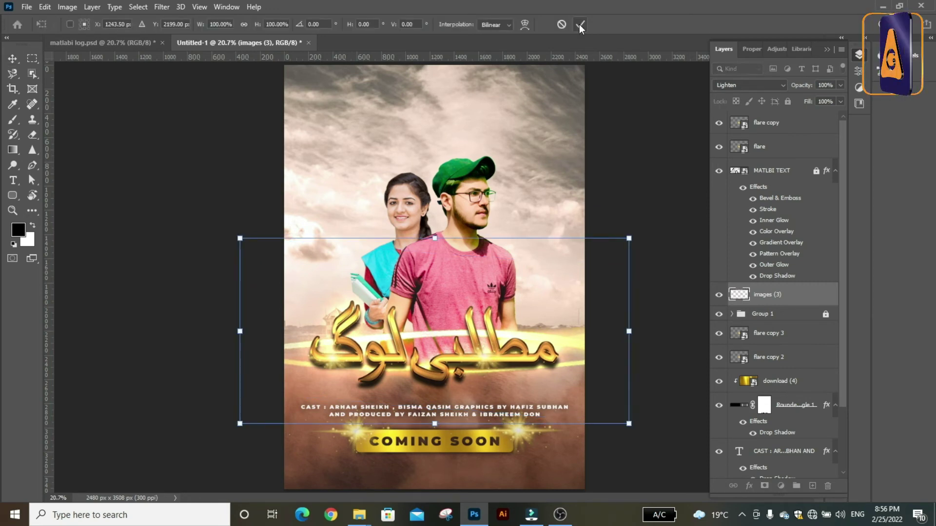
pyautogui.click(579, 25)
# Step: Nudge the credits up, then place the ARHAMGRAPHICS footer row and centre it horizontally
pyautogui.moveTo(439, 411); pyautogui.dragTo(439, 408)
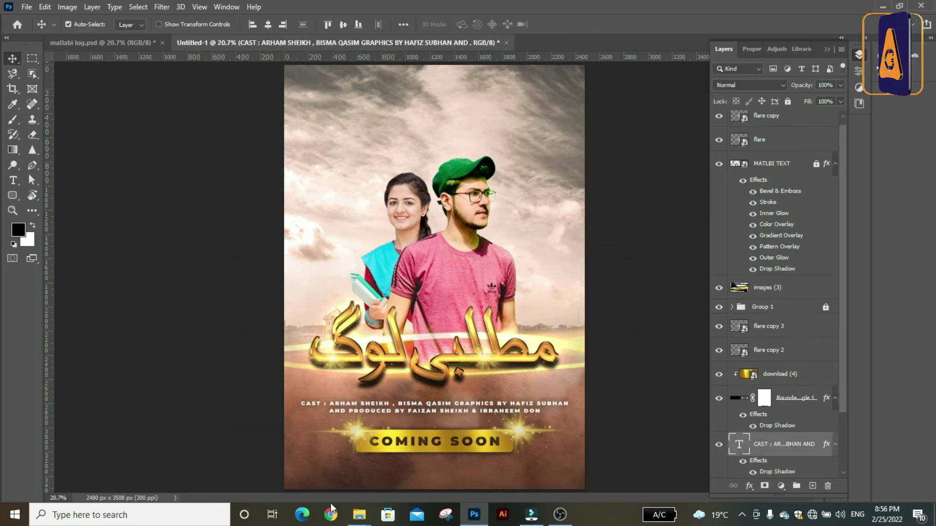
pyautogui.click(337, 495)
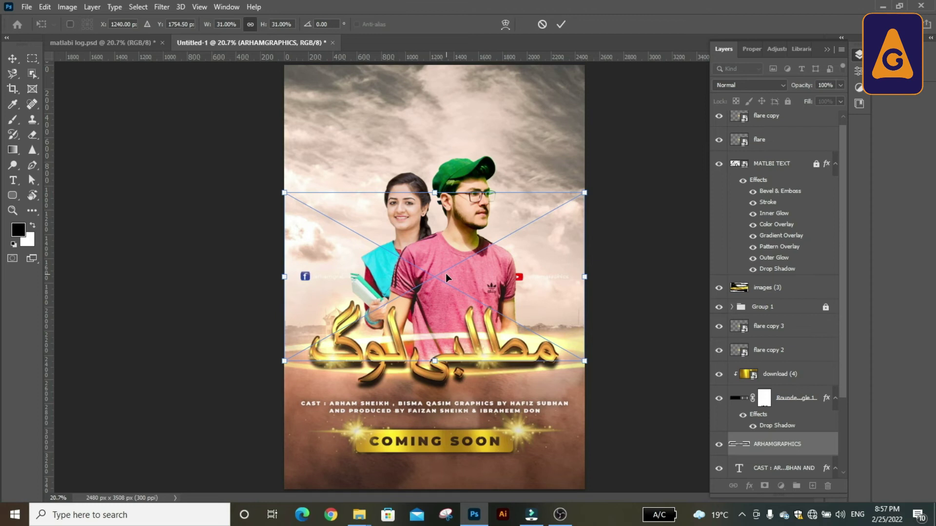
pyautogui.moveTo(477, 518)
pyautogui.mouseDown()
pyautogui.moveTo(446, 274)
pyautogui.moveTo(450, 477)
pyautogui.mouseUp()
pyautogui.press('Return')
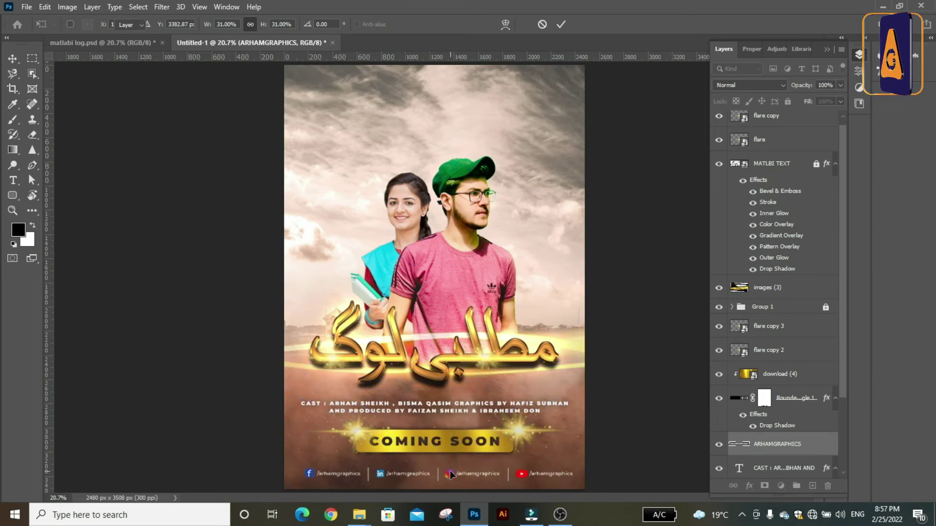
pyautogui.click(267, 29)
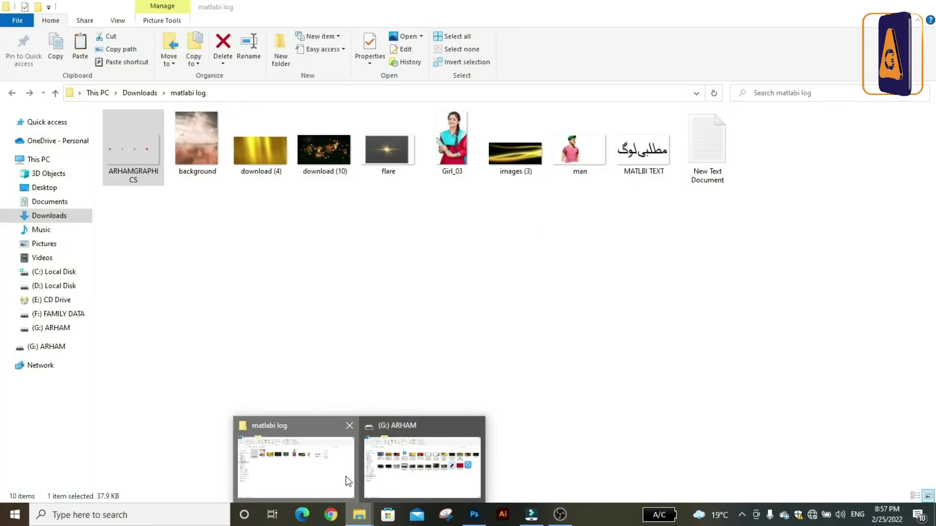
# Step: Place the download (10) bokeh at about 185% in the upper left, blended in Screen mode
pyautogui.click(346, 476)
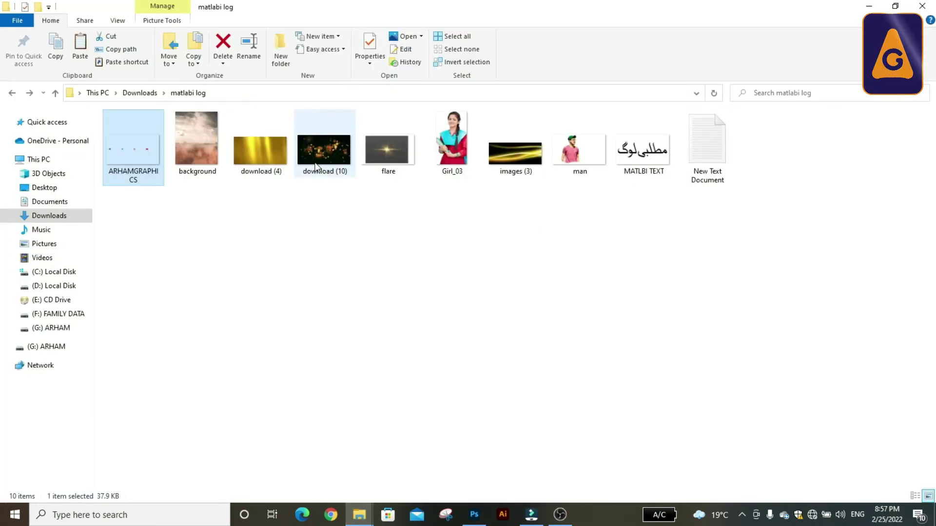
pyautogui.moveTo(316, 165); pyautogui.dragTo(404, 312)
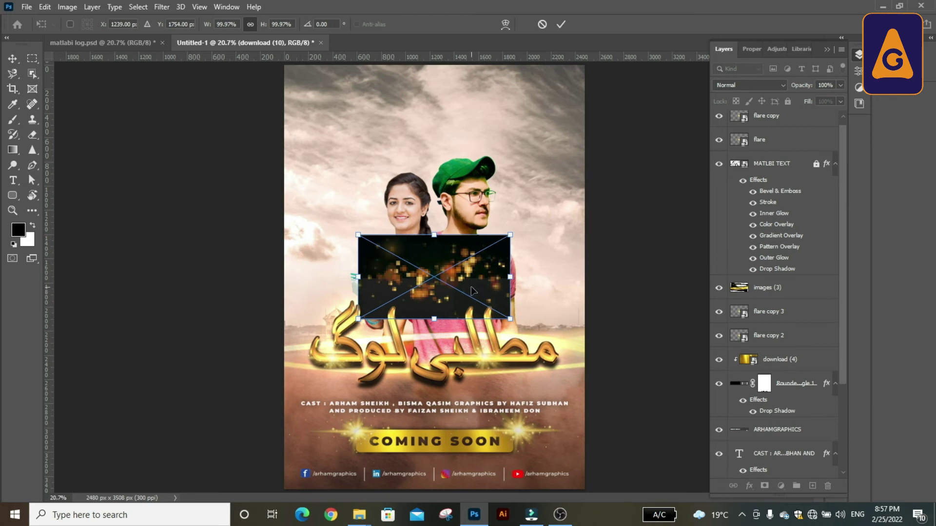
pyautogui.moveTo(470, 291); pyautogui.dragTo(379, 147)
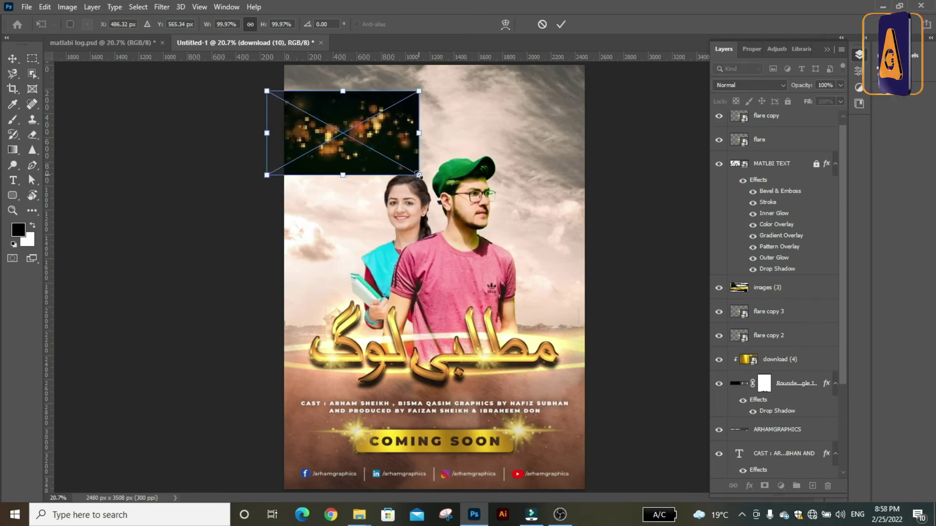
pyautogui.moveTo(418, 175)
pyautogui.mouseDown()
pyautogui.moveTo(492, 213)
pyautogui.moveTo(494, 118)
pyautogui.mouseUp()
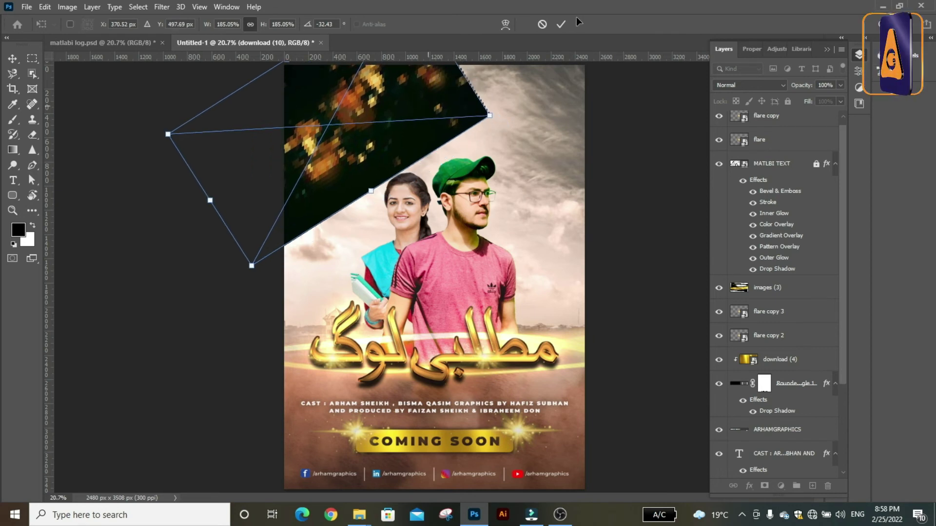
pyautogui.click(563, 23)
pyautogui.click(779, 86)
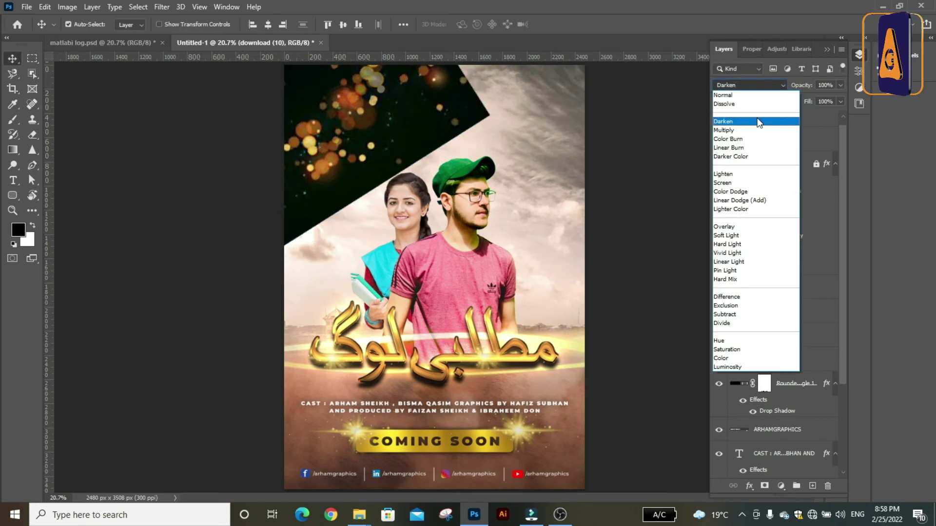
pyautogui.click(736, 183)
pyautogui.moveTo(375, 82); pyautogui.dragTo(372, 98)
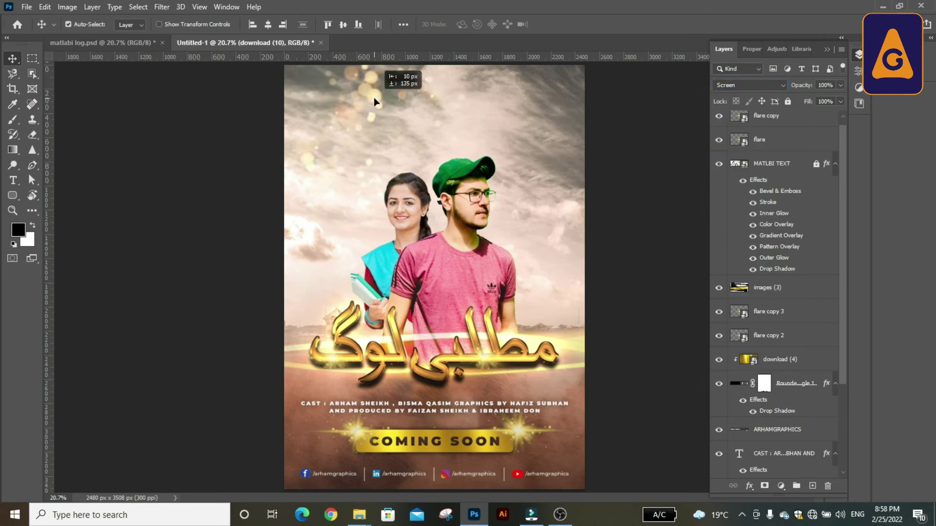
# Step: Duplicate the bokeh, flip it horizontally to the upper right, and lower its opacity to about 71%
pyautogui.hotkey('ctrl', 'j')
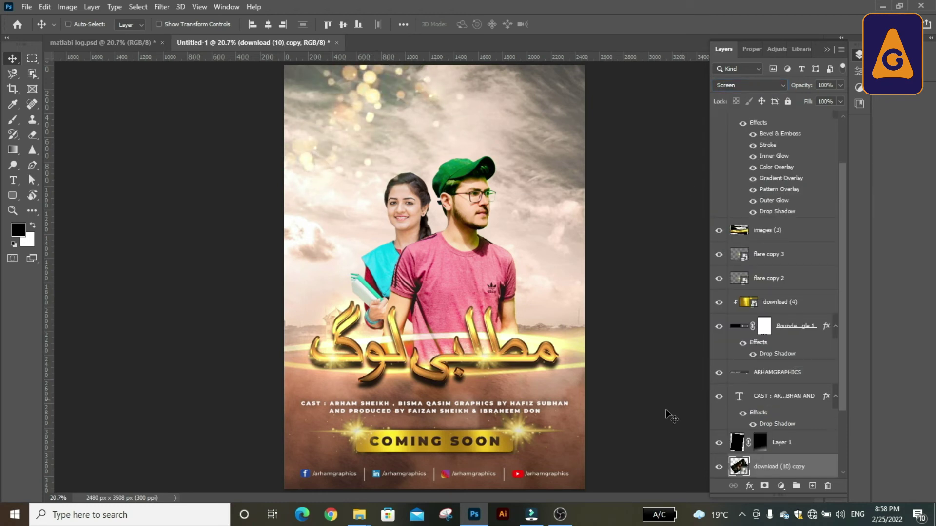
pyautogui.press('t')
pyautogui.hotkey('ctrl', 't')
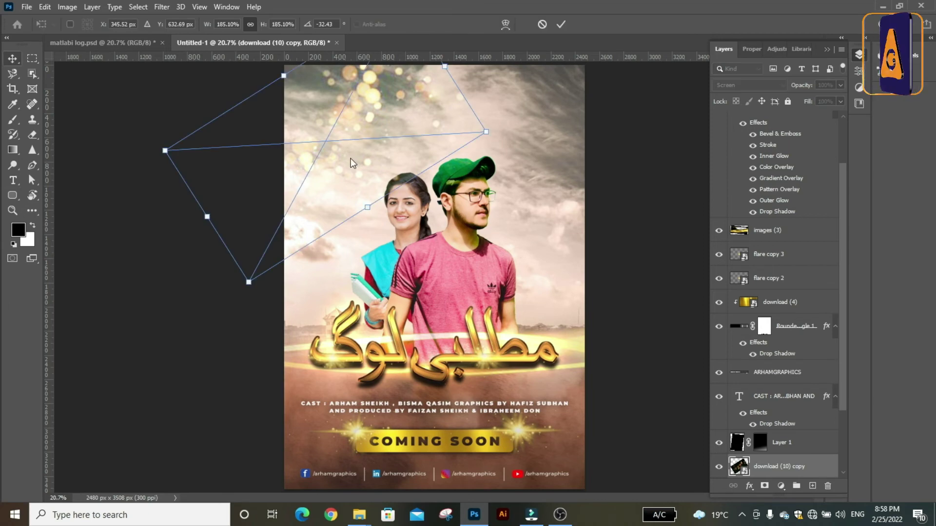
pyautogui.rightClick(350, 200)
pyautogui.click(403, 380)
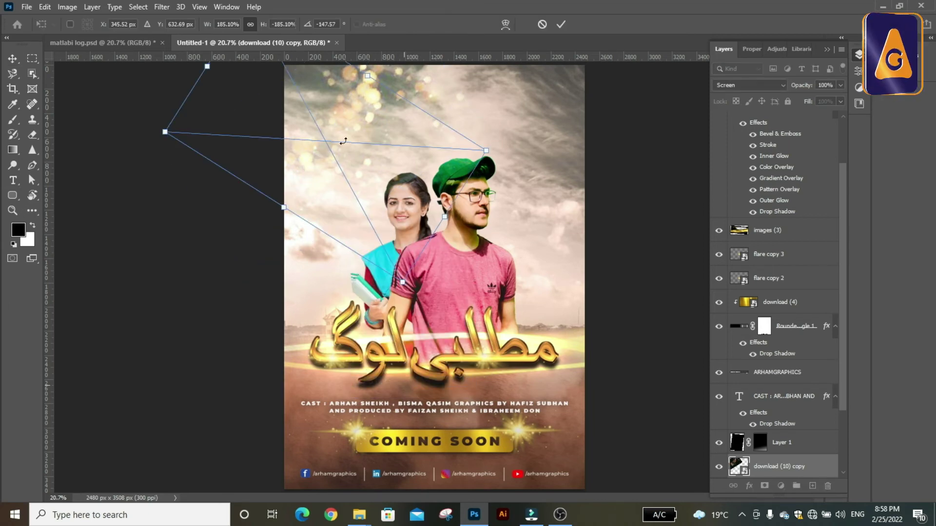
pyautogui.moveTo(331, 142)
pyautogui.mouseDown()
pyautogui.moveTo(538, 116)
pyautogui.moveTo(572, 124)
pyautogui.mouseUp()
pyautogui.click(564, 23)
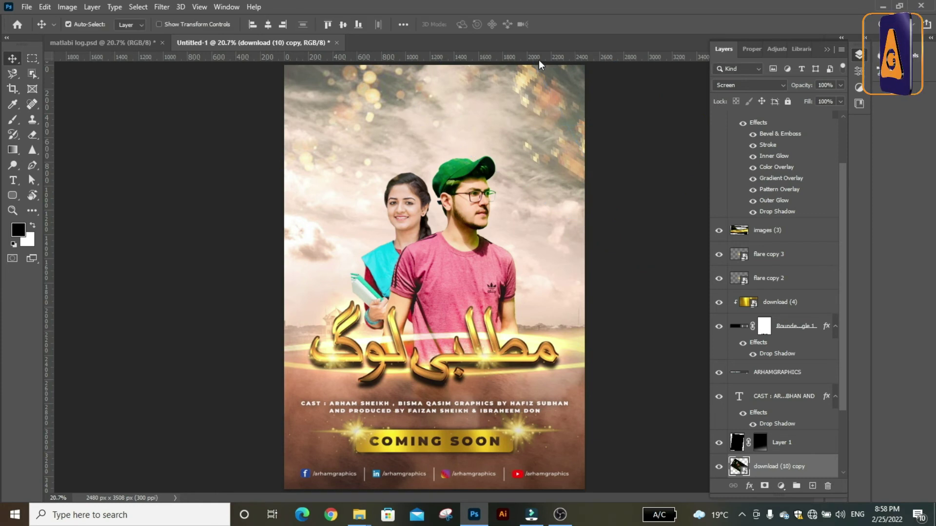
pyautogui.scroll(-2, 736, 296)
pyautogui.moveTo(813, 88); pyautogui.dragTo(799, 88)
pyautogui.click(775, 405)
# Step: Hide the flares, Urdu title and text layers, then stamp the visible background, couple and bokeh into Layer 2
pyautogui.scroll(3, 766, 365)
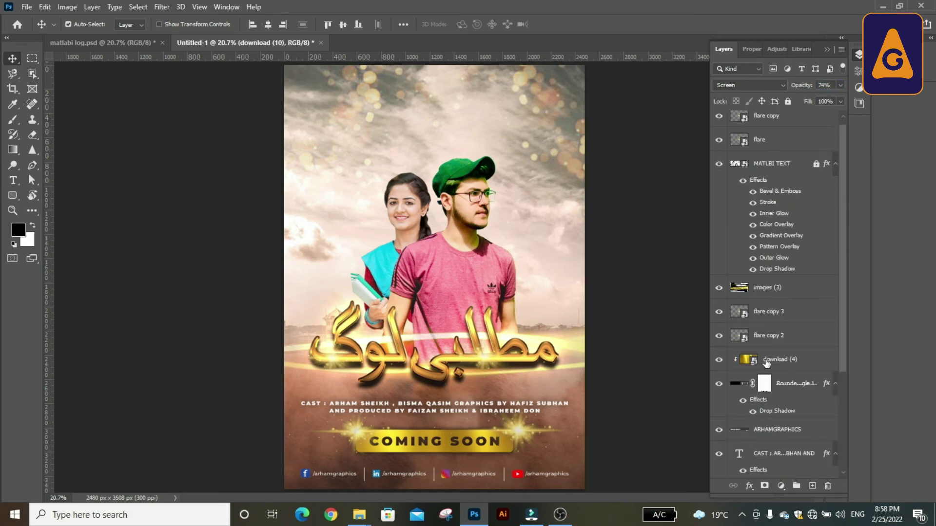
pyautogui.scroll(1, 767, 362)
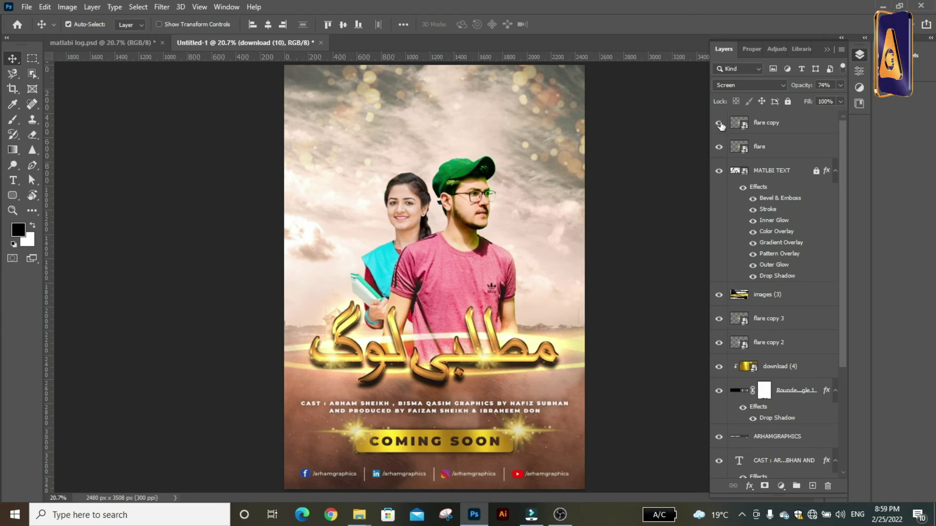
pyautogui.moveTo(719, 125); pyautogui.dragTo(717, 396)
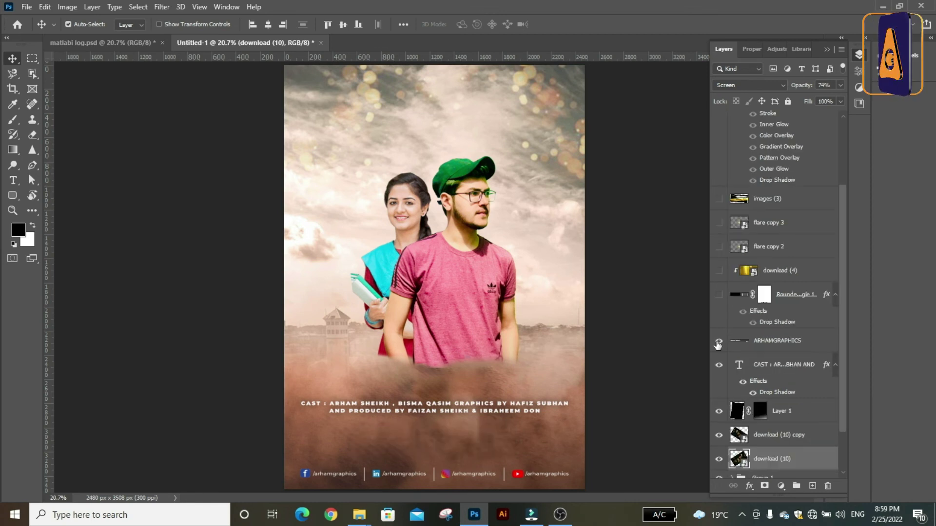
pyautogui.moveTo(718, 395); pyautogui.dragTo(718, 365)
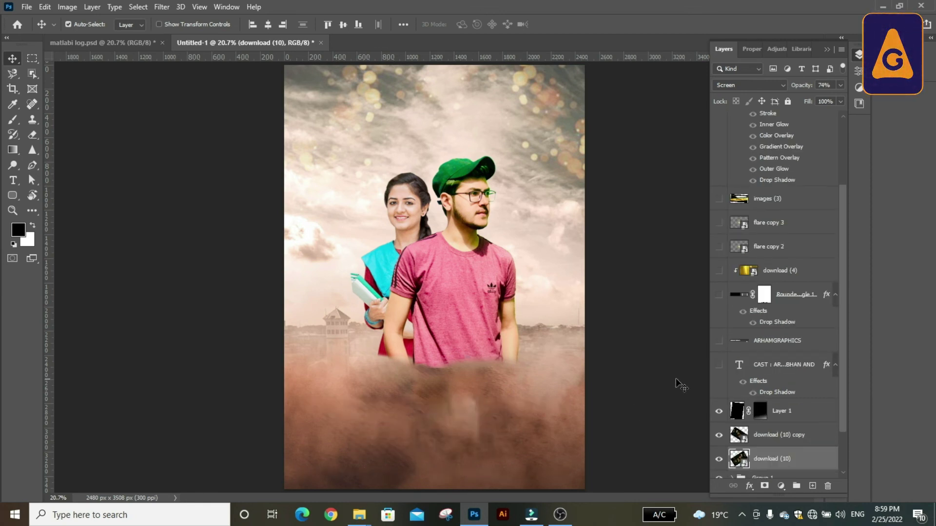
pyautogui.click(690, 369)
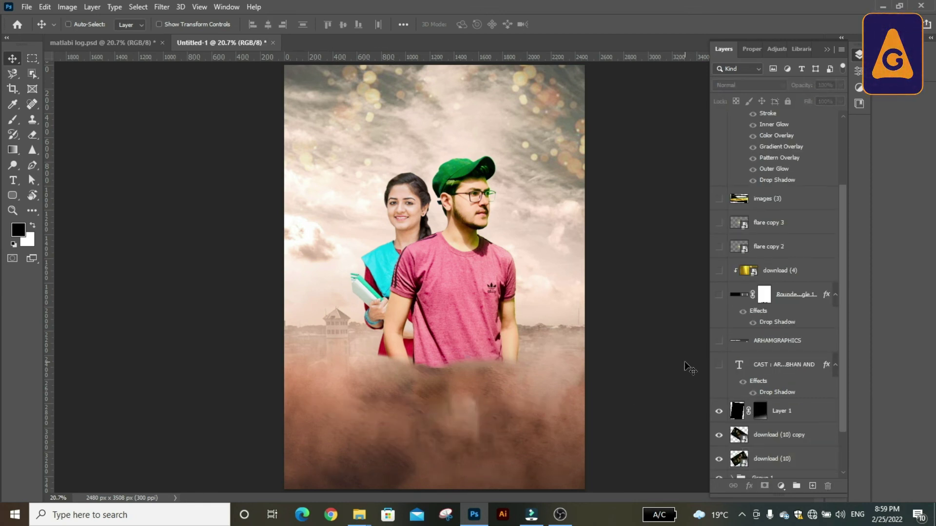
pyautogui.hotkey('ctrl', 'shift', 'alt', 'e')
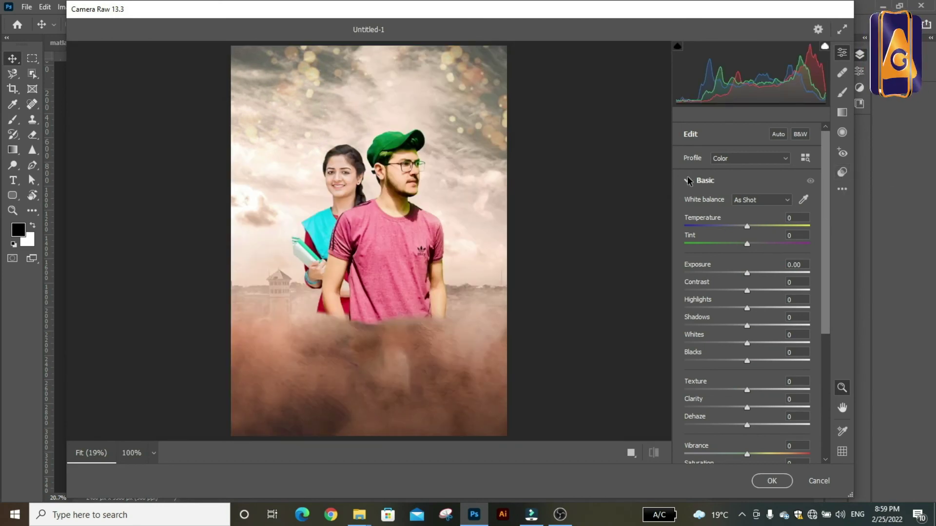
# Step: Apply the arham preset 9 Camera Raw preset to Layer 2, check before/after, and accept
pyautogui.click(842, 172)
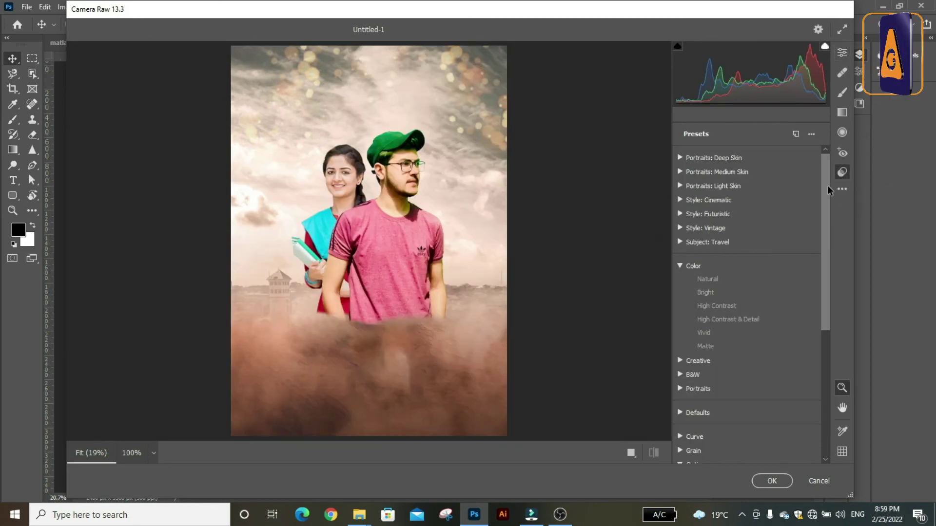
pyautogui.moveTo(828, 186); pyautogui.dragTo(830, 351)
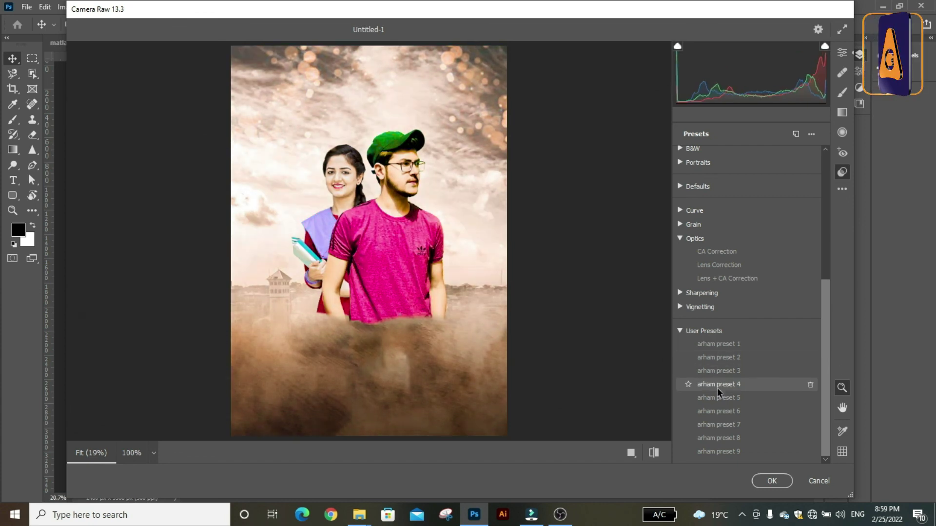
pyautogui.click(719, 452)
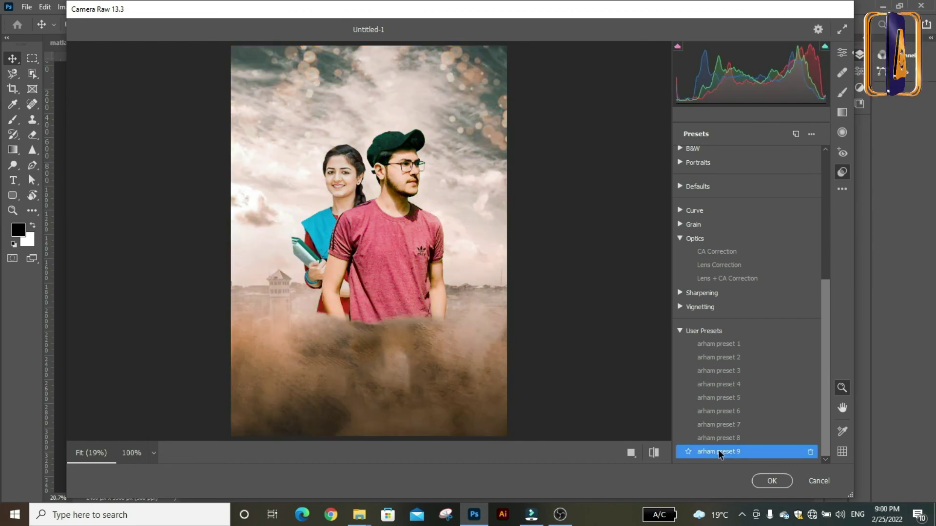
pyautogui.click(629, 453)
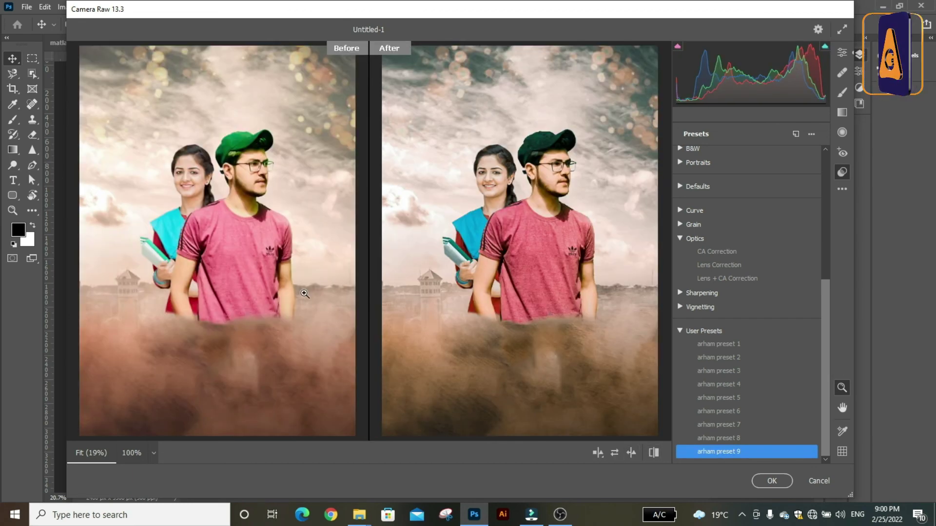
pyautogui.moveTo(568, 152); pyautogui.dragTo(594, 300)
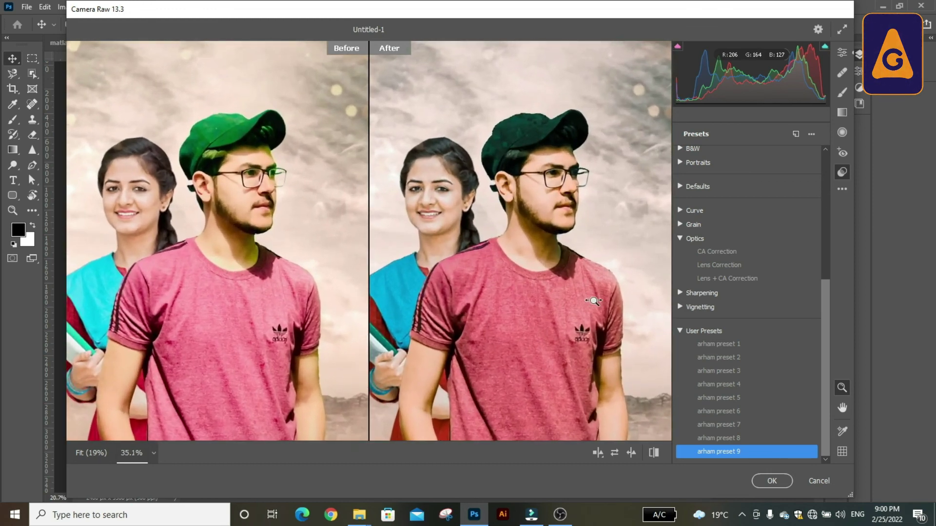
pyautogui.click(771, 481)
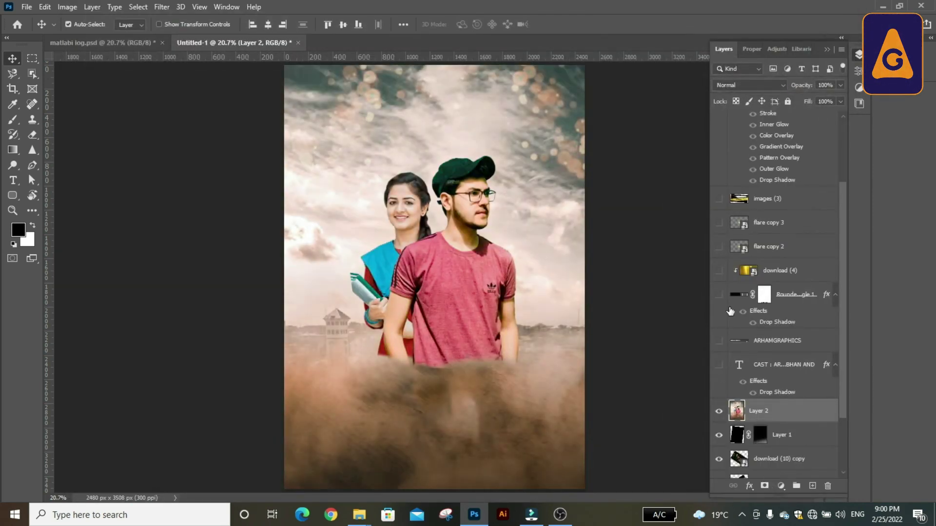
# Step: Scroll the Layers panel to review the restored title, flare, credit, plaque and footer layers
pyautogui.scroll(2, 729, 310)
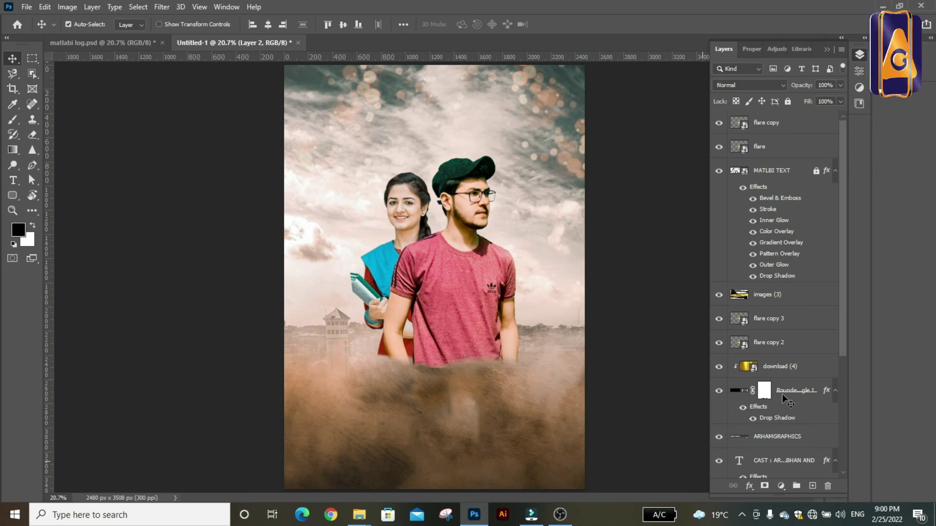
pyautogui.scroll(-2, 786, 401)
pyautogui.scroll(-2, 803, 283)
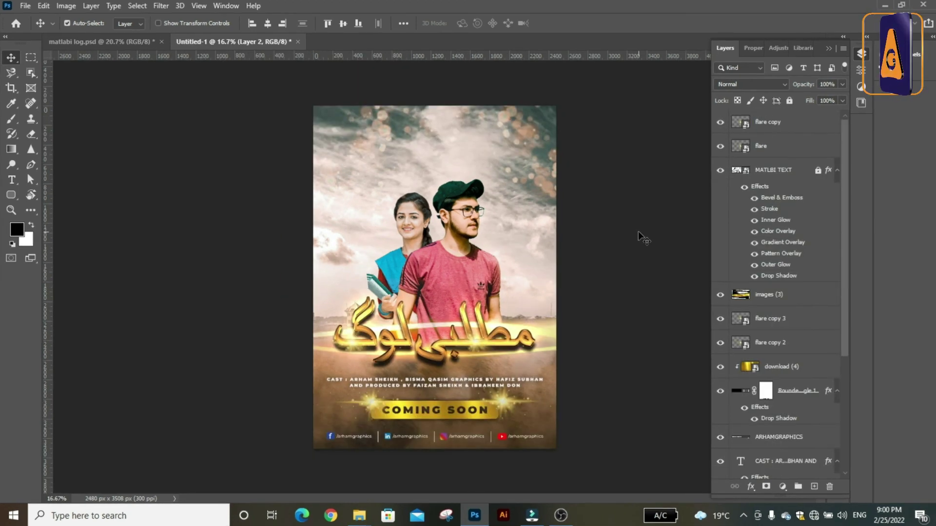